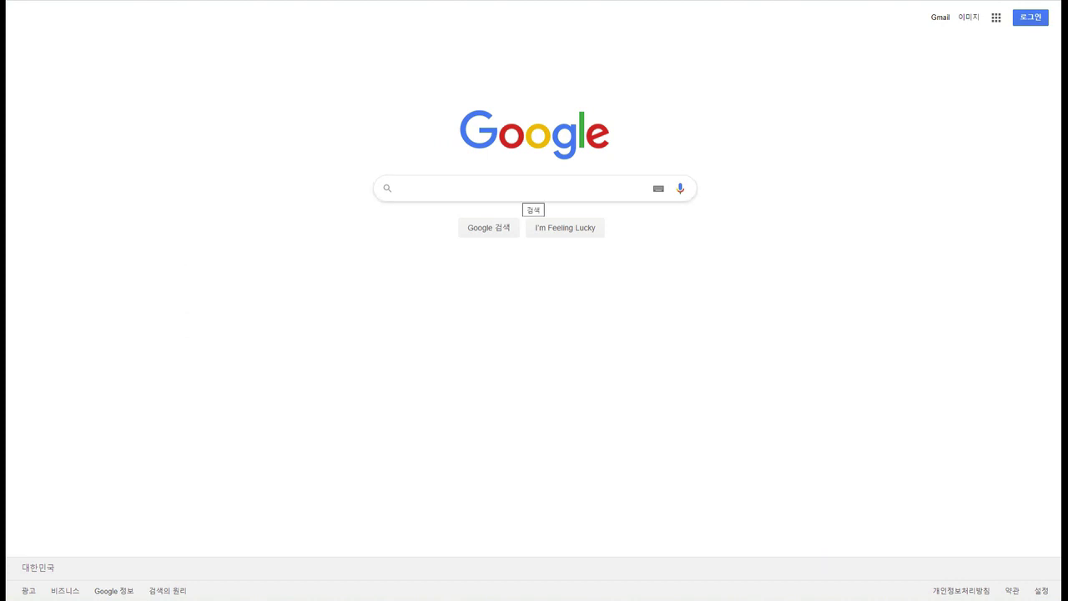
Search Google for '충남 e학습터'.
type("충남 e희")
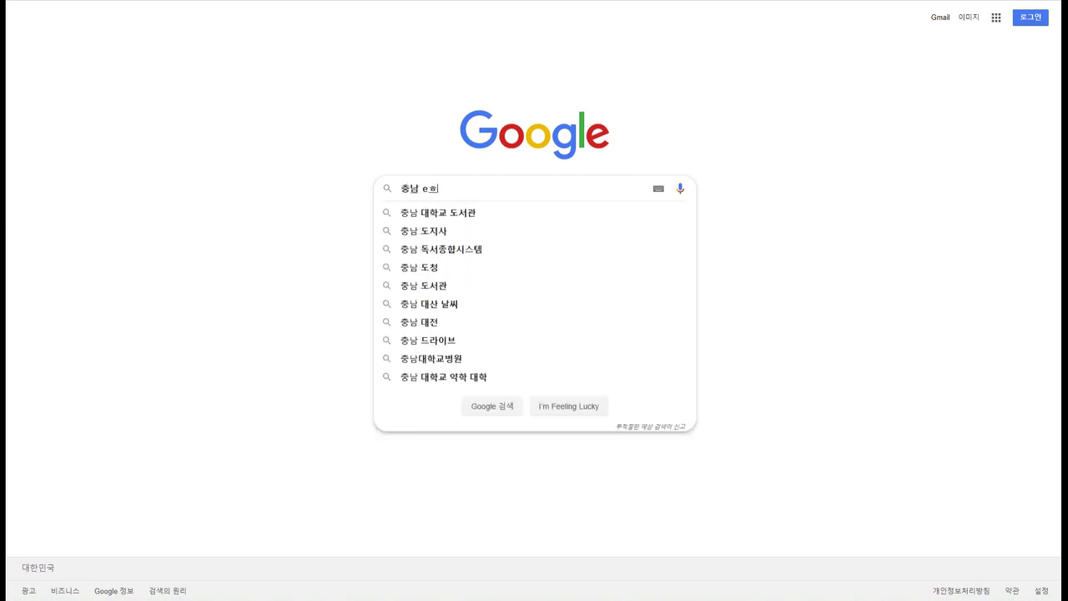
key("BackSpace")
type("학습터")
key("Return")
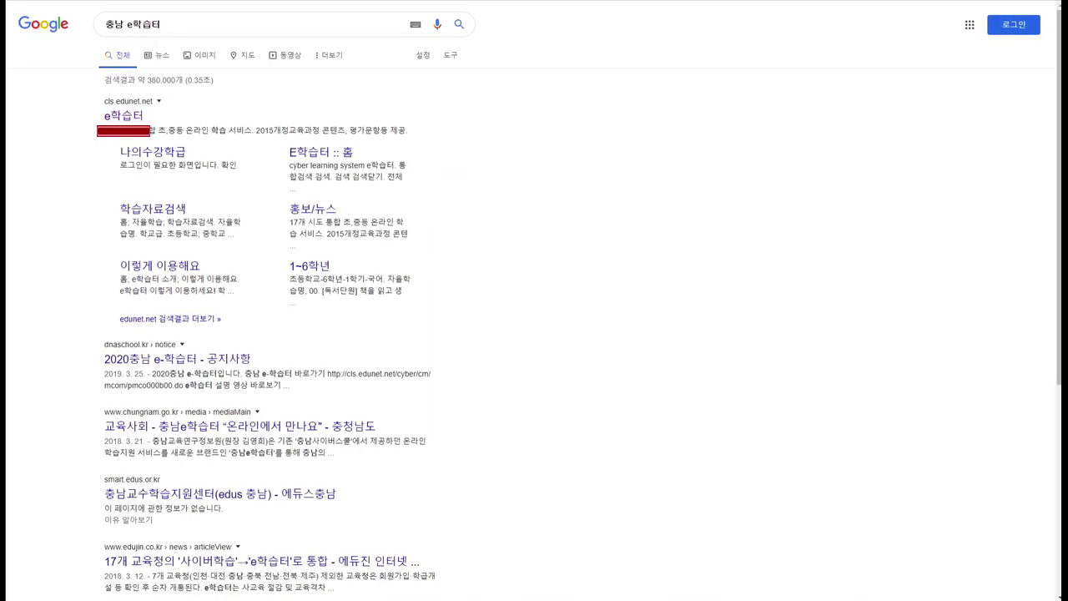
Open the e학습터 site, zoom in, and go from its login window to 에듀넷 회원가입.
left_click(124, 115)
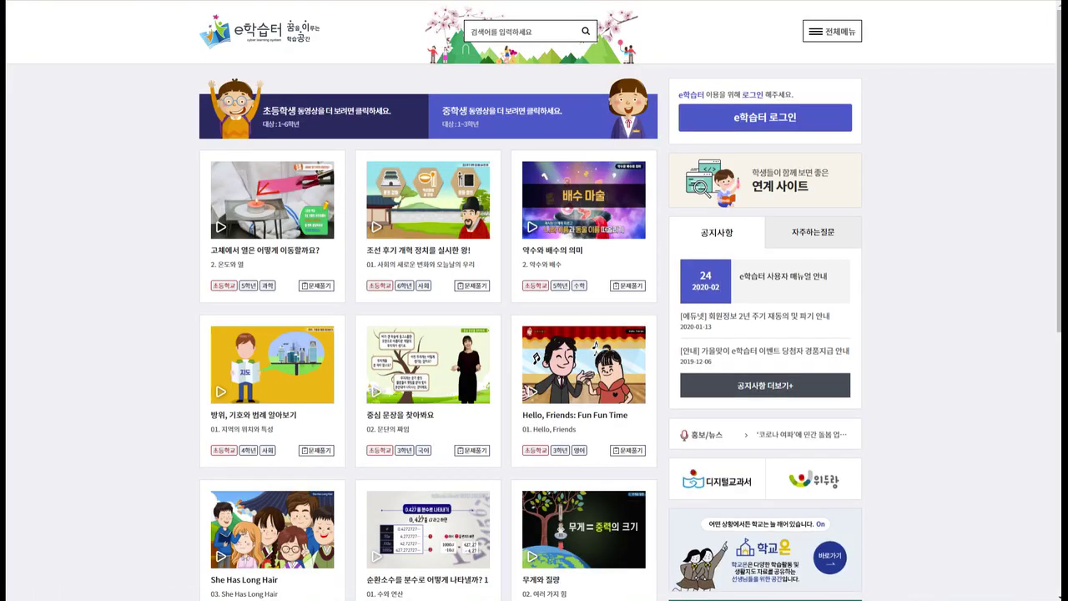
key("ctrl+plus")
key("ctrl+plus")
key("ctrl+plus")
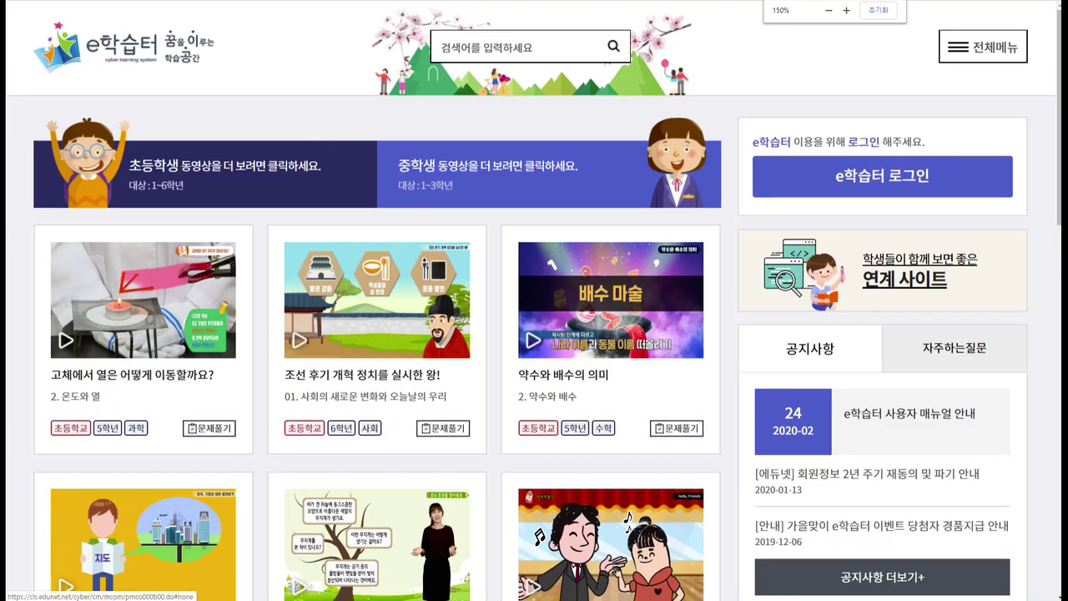
left_click(882, 176)
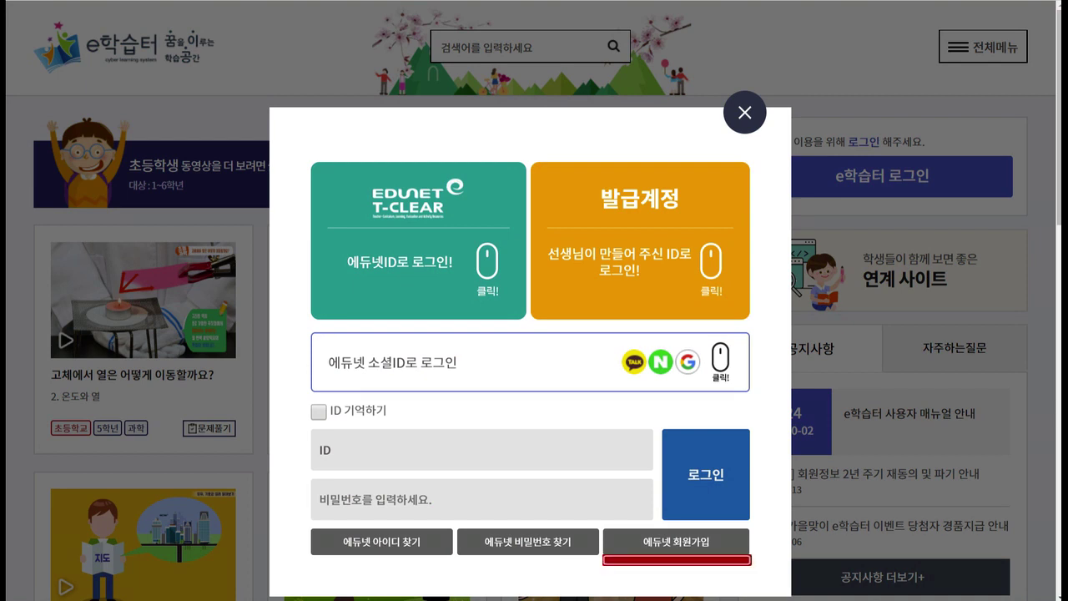
left_click(676, 541)
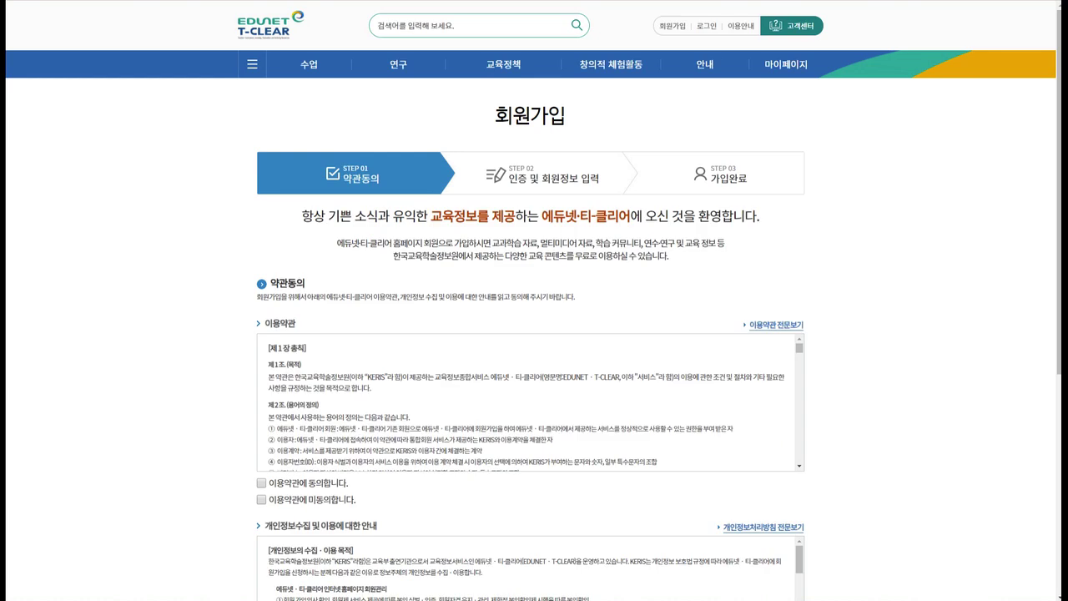
Agree to all EDUNET terms with 모두 동의 and 동의함.
key("ctrl+plus")
key("ctrl+plus")
scroll(535, 334, "down", 6)
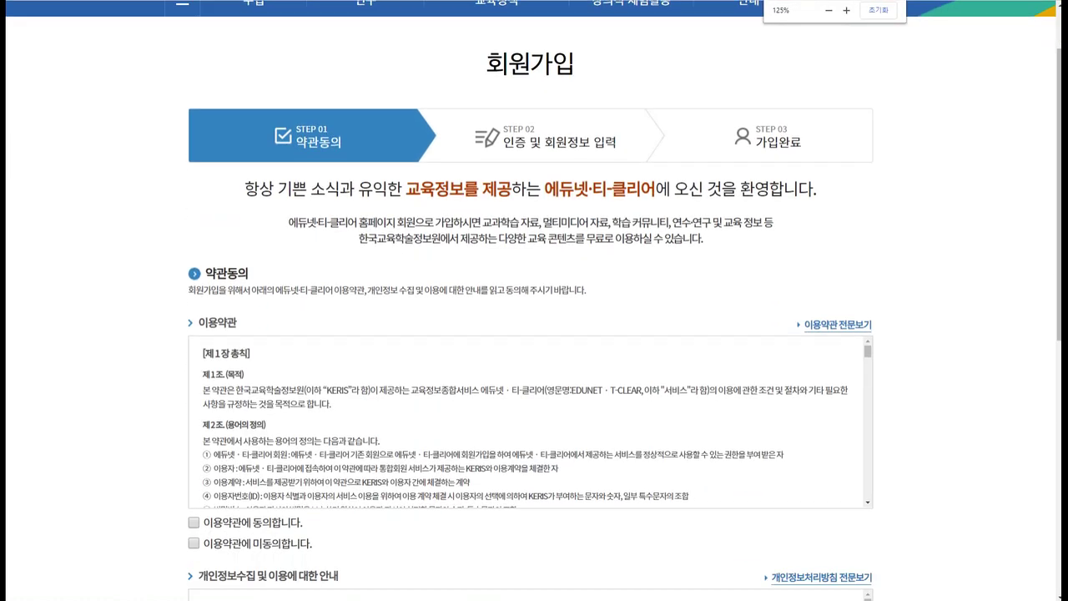
left_click(422, 363)
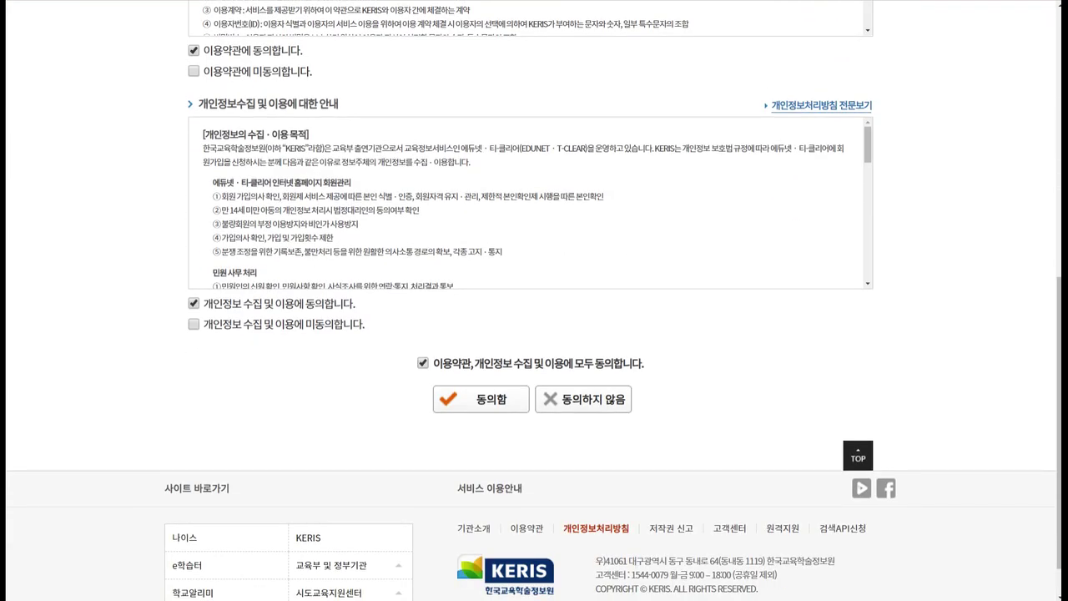
left_click(481, 399)
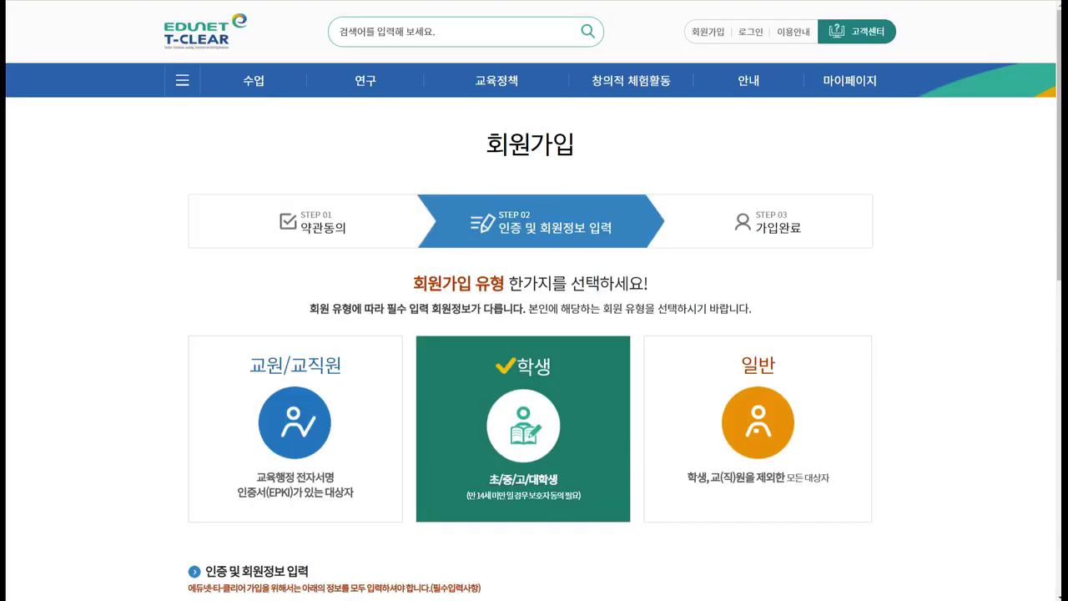
Choose the 교원/교직원 member type and scroll through the sign-up form.
scroll(534, 334, "down", 2)
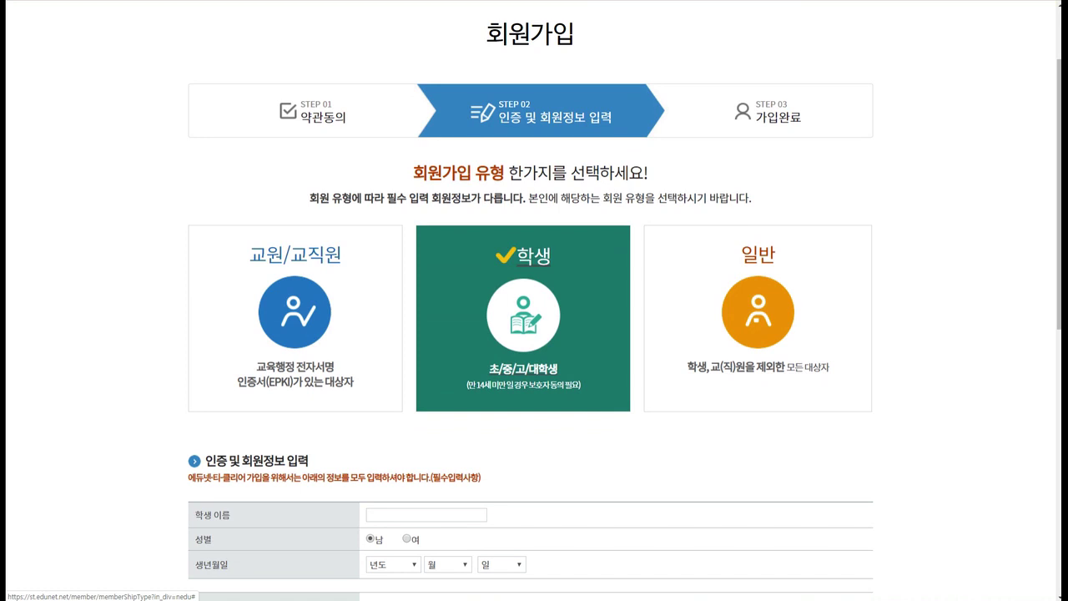
left_click(295, 313)
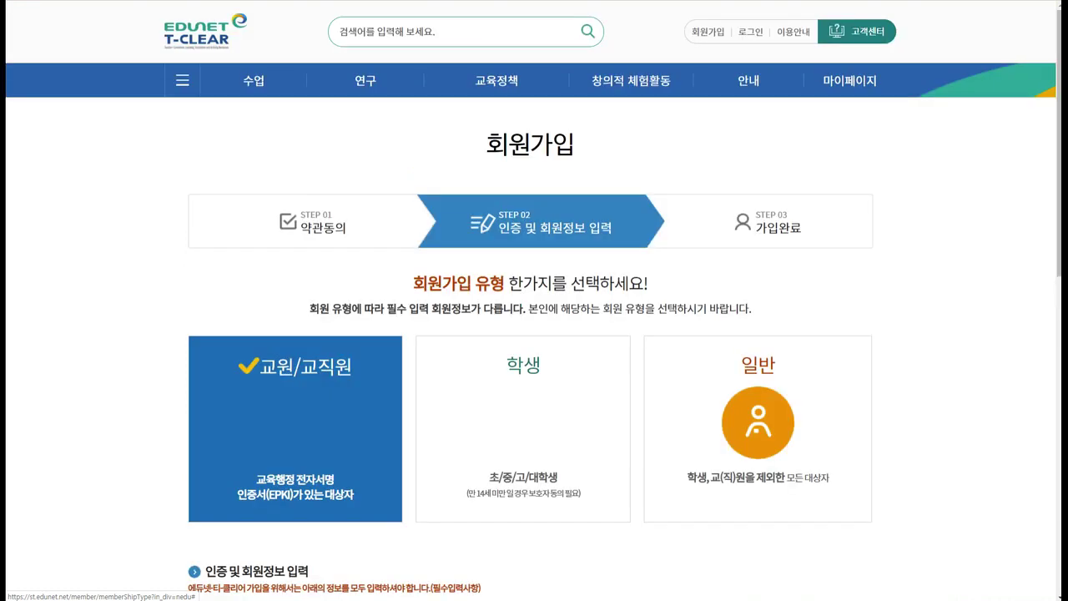
scroll(535, 334, "down", 5)
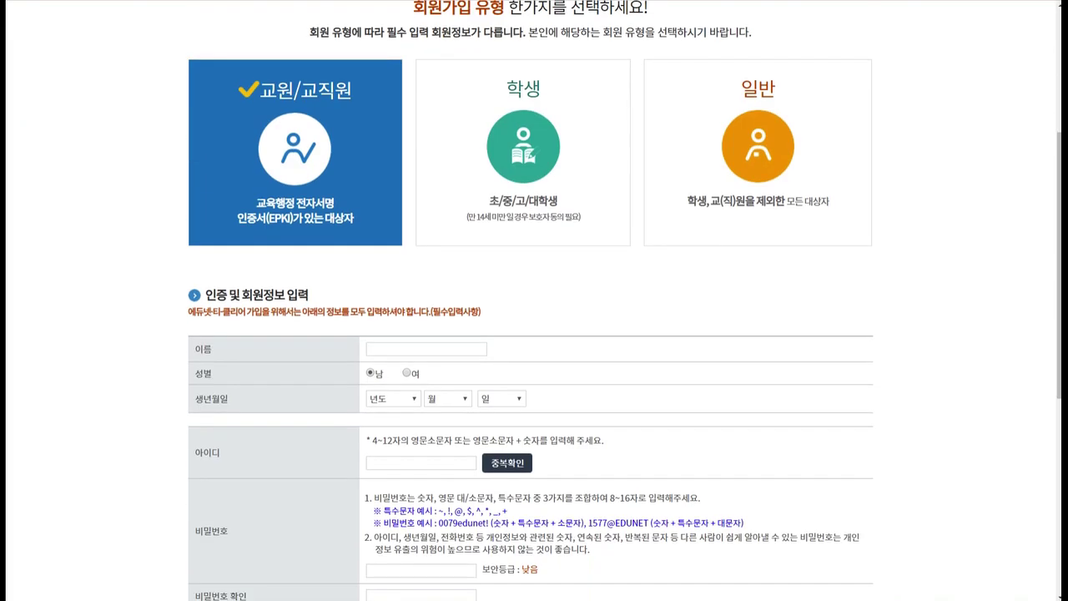
scroll(534, 333, "down", 2)
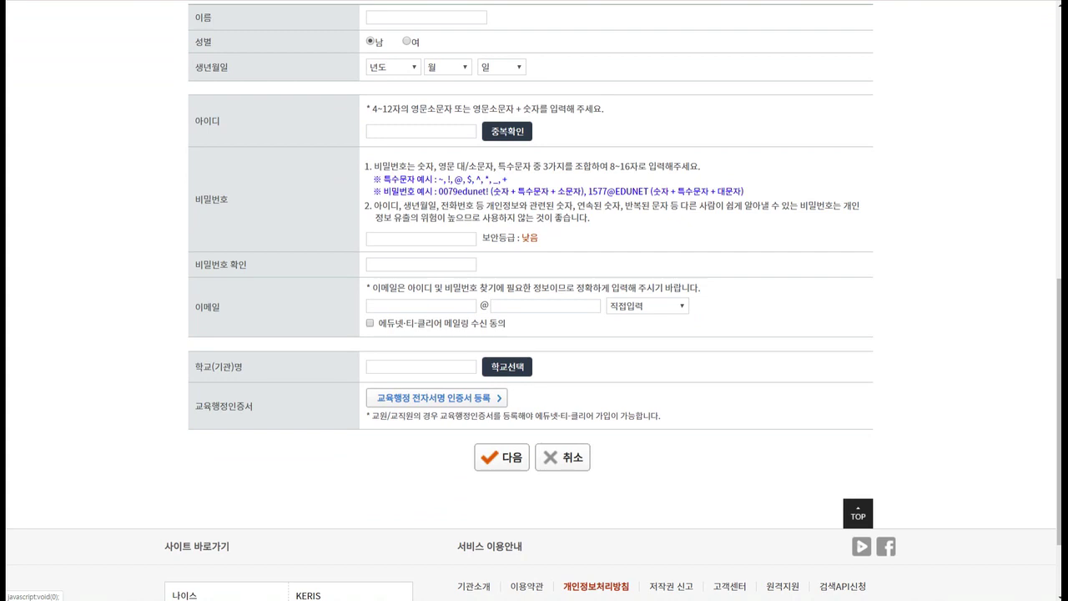
scroll(534, 300, "up", 4)
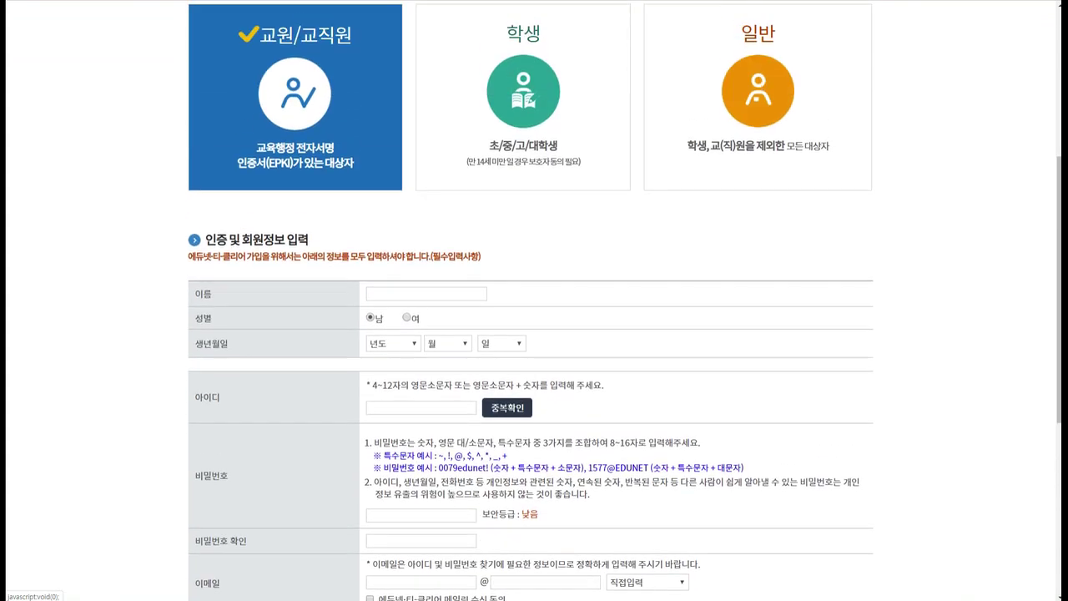
scroll(534, 300, "down", 3)
scroll(534, 300, "down", 1)
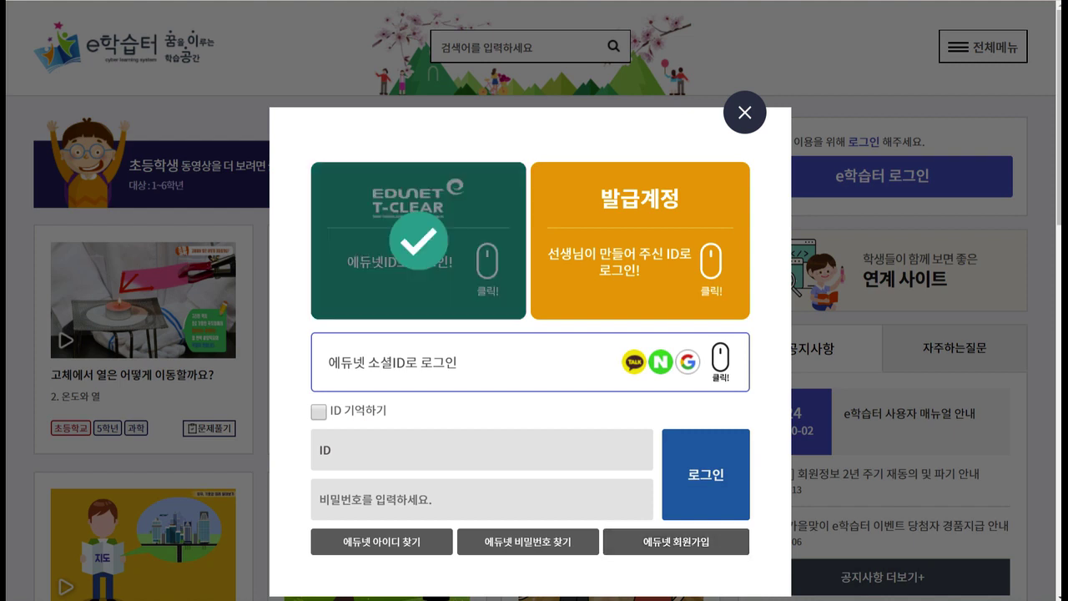
Log in to e학습터 with the teacher account ID and password.
type("i")
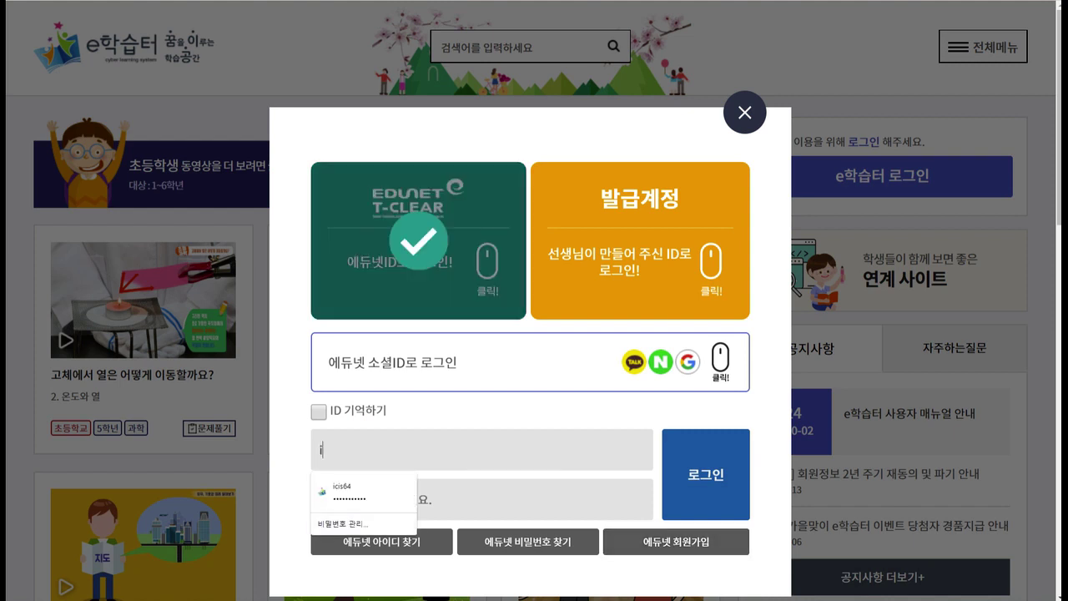
type("cis64")
key("Tab")
type("****")
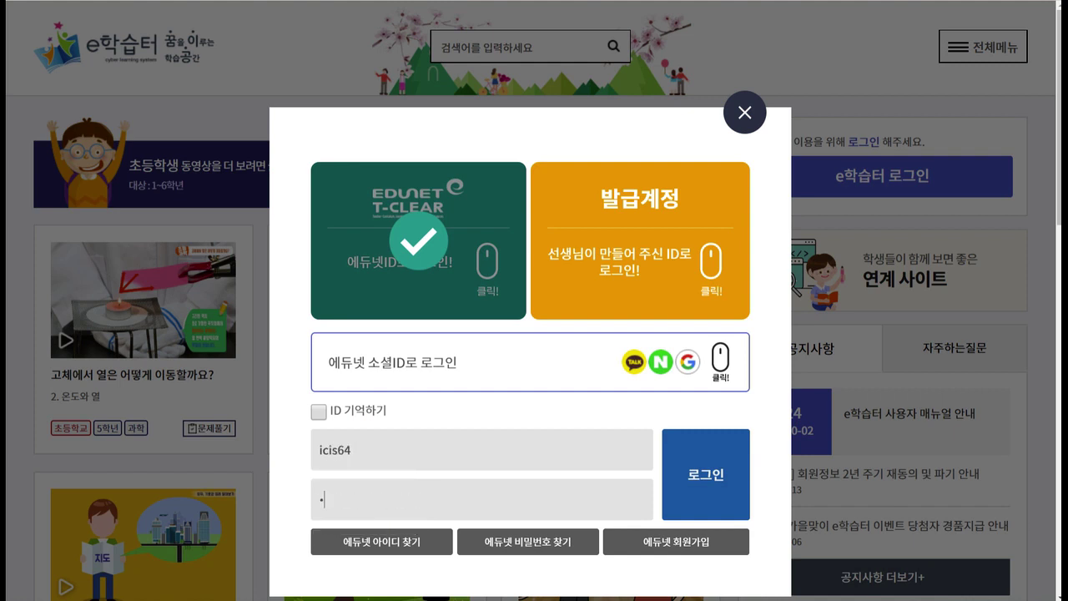
type("*******")
key("Return")
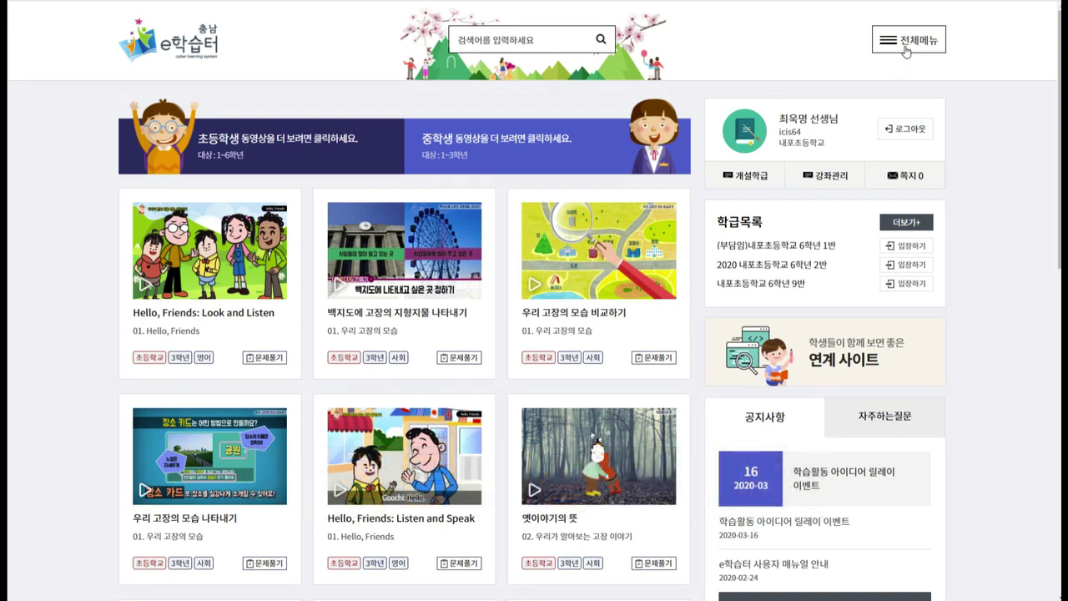
Go to 학급개설 from the full menu and start a 학급개설신청.
left_click(907, 48)
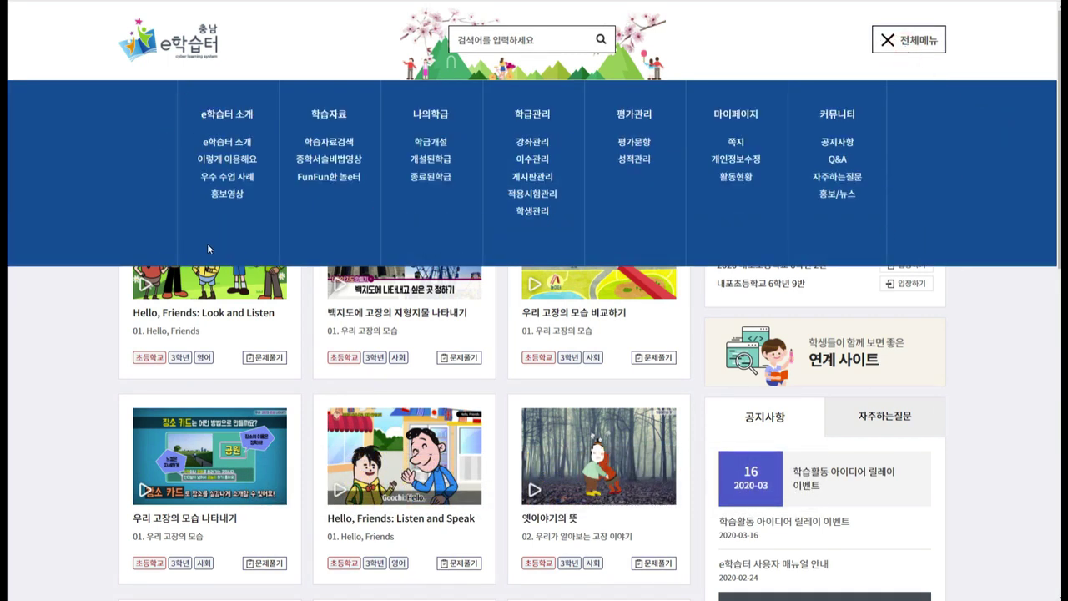
left_click(434, 144)
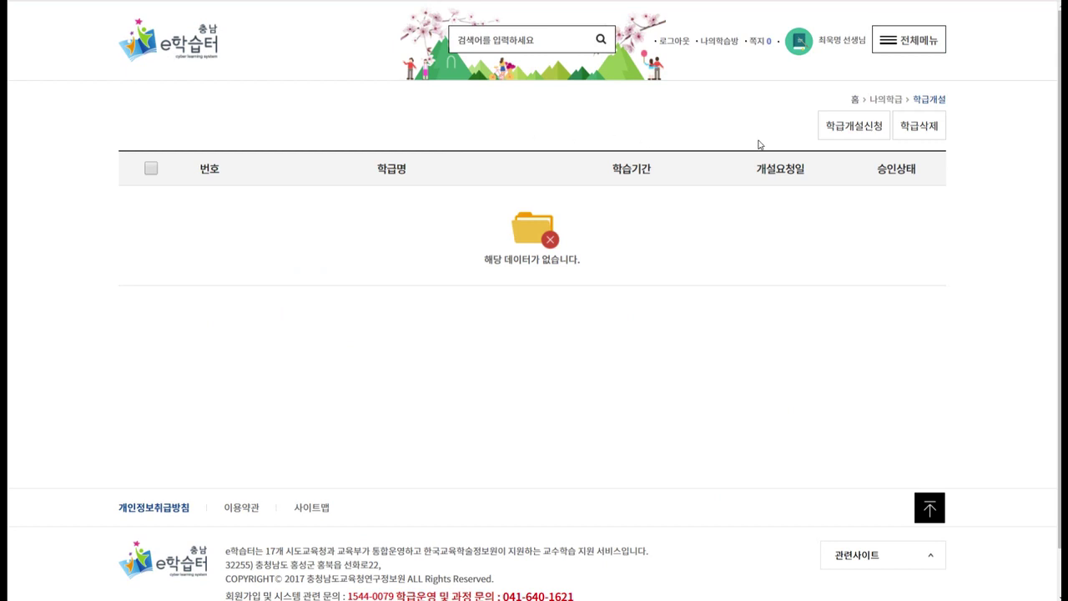
left_click(853, 134)
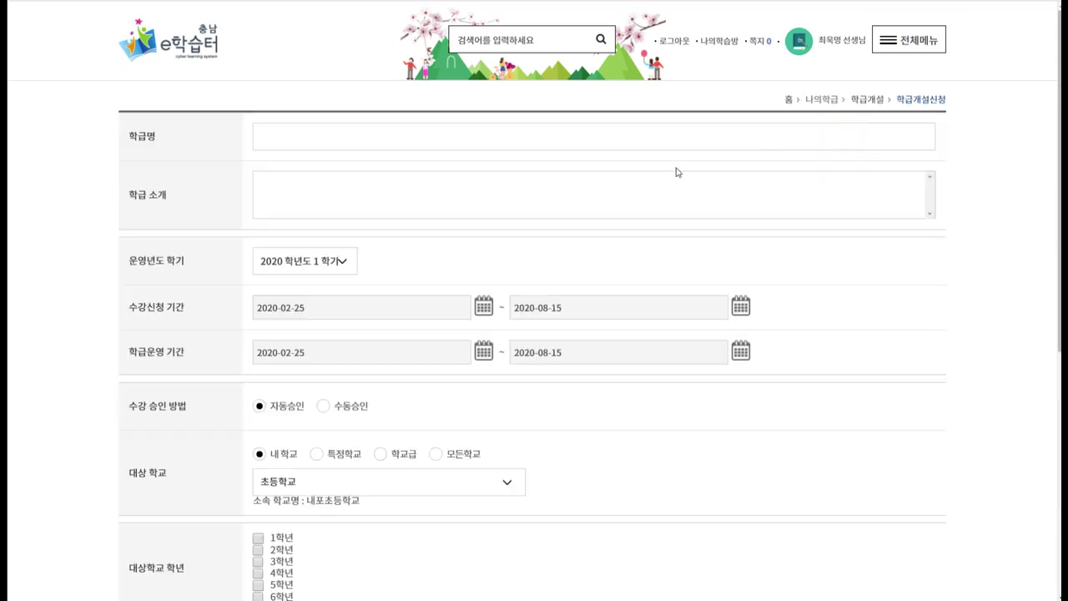
Enter class name '내포초등학교 6학년 9반' and introduction '내포초등학교 6학년 9반 공부방입니다.'.
left_click(208, 153)
left_click(287, 142)
type("내포초등학교 6학년 9반")
key("Tab")
type("내포초등학ㄱ교 6학년 9반 고공부방입니다.")
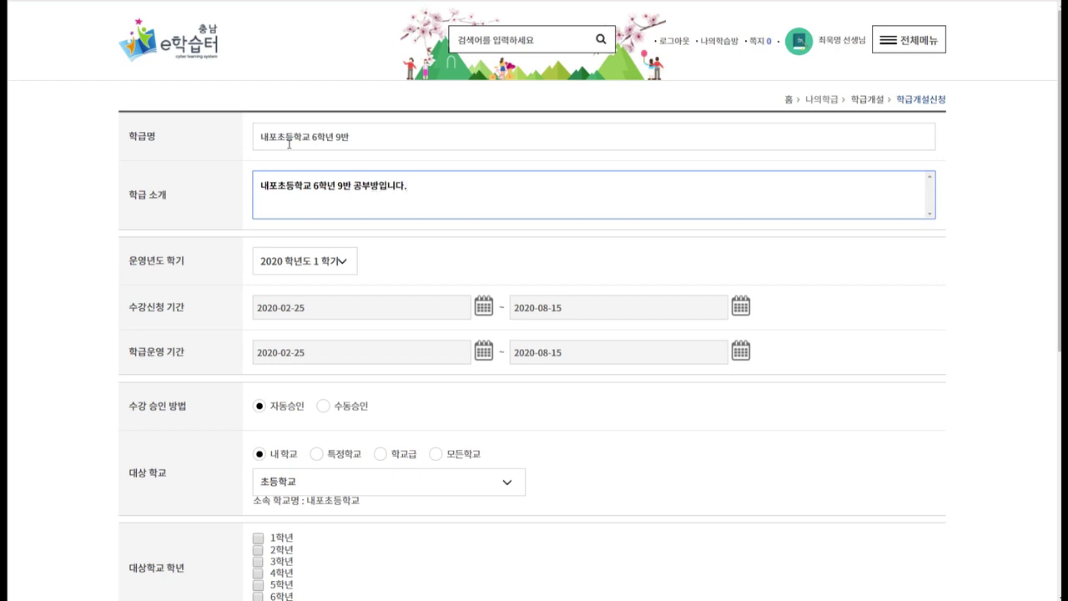
left_click(238, 211)
Keep 2020 학년도 1 학기 as the semester and check the enrolment start-date calendar.
scroll(239, 210, "down", 1)
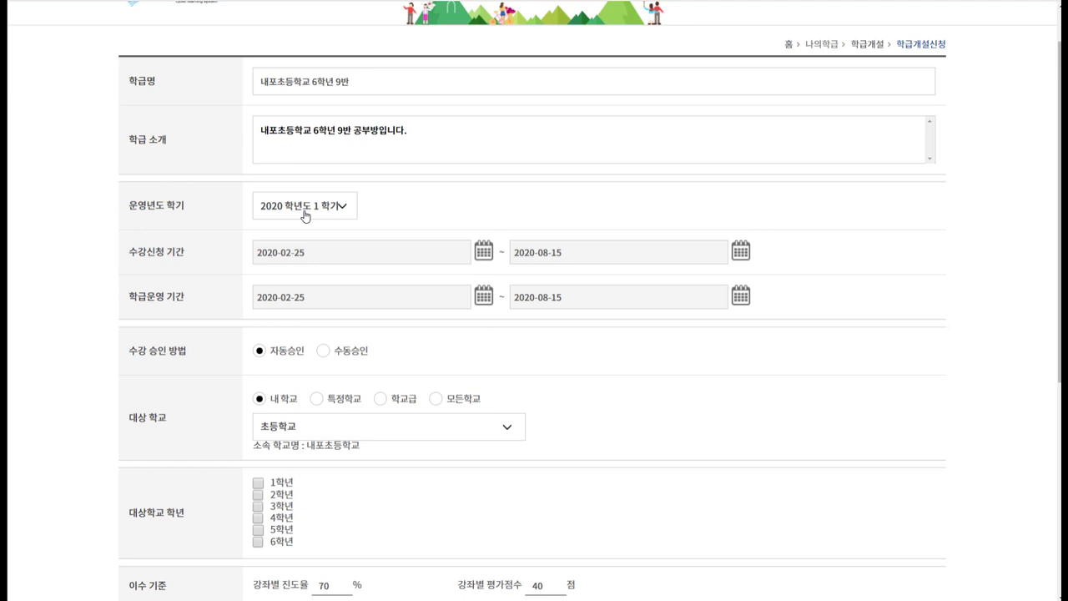
left_click(305, 215)
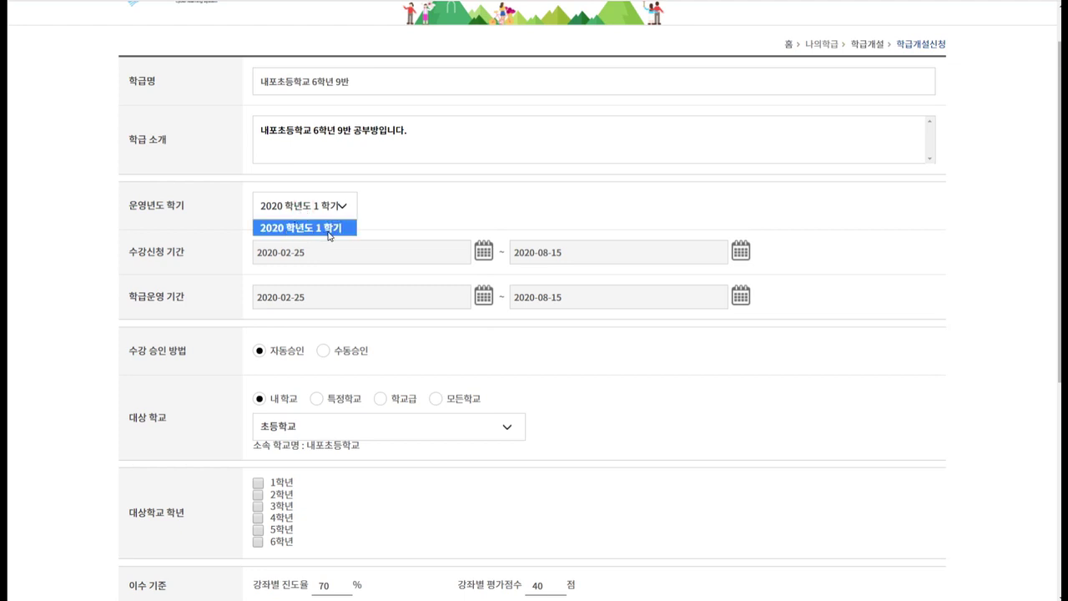
left_click(329, 234)
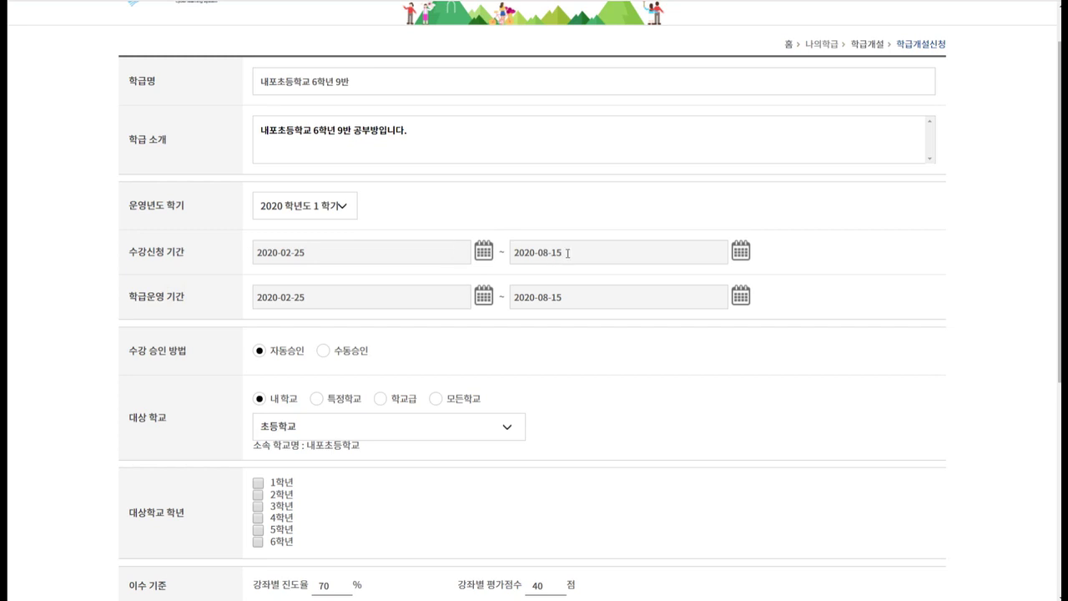
left_click(534, 231)
left_click(484, 250)
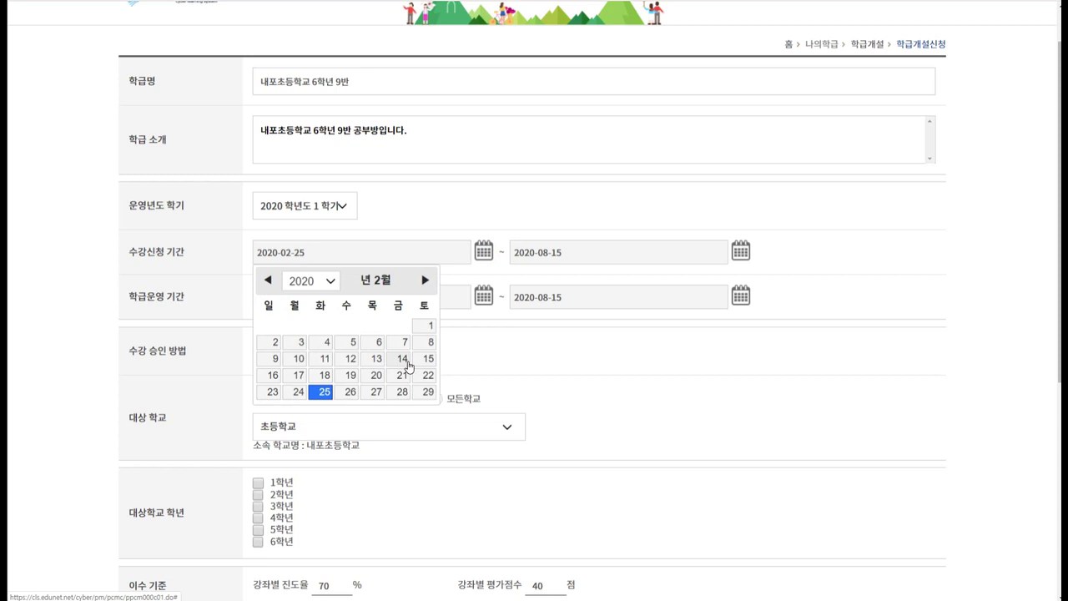
left_click(485, 226)
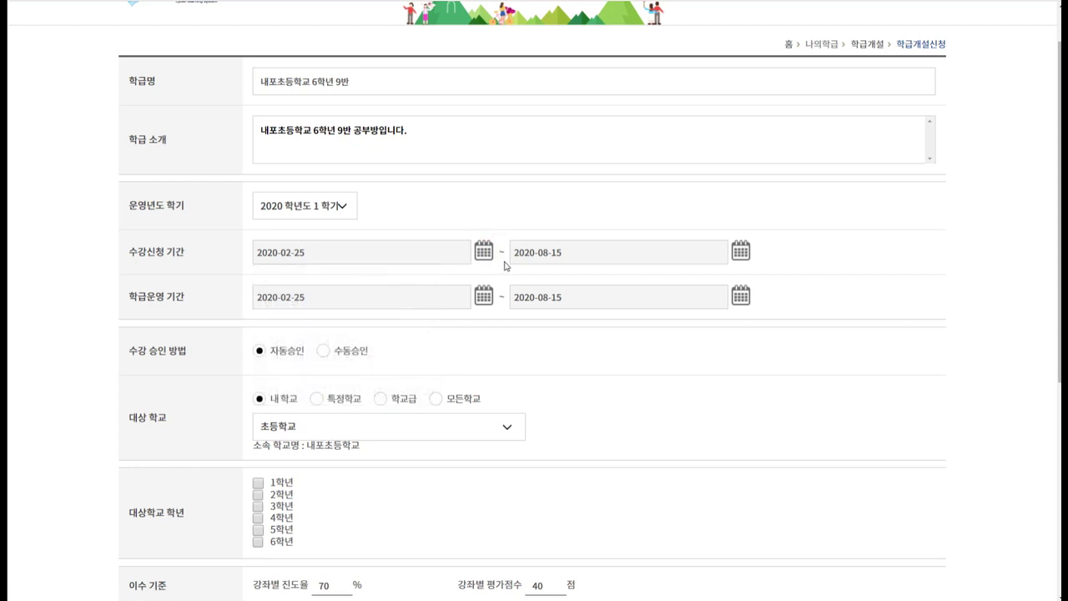
scroll(504, 266, "down", 1)
left_click_drag(129, 298, 198, 298)
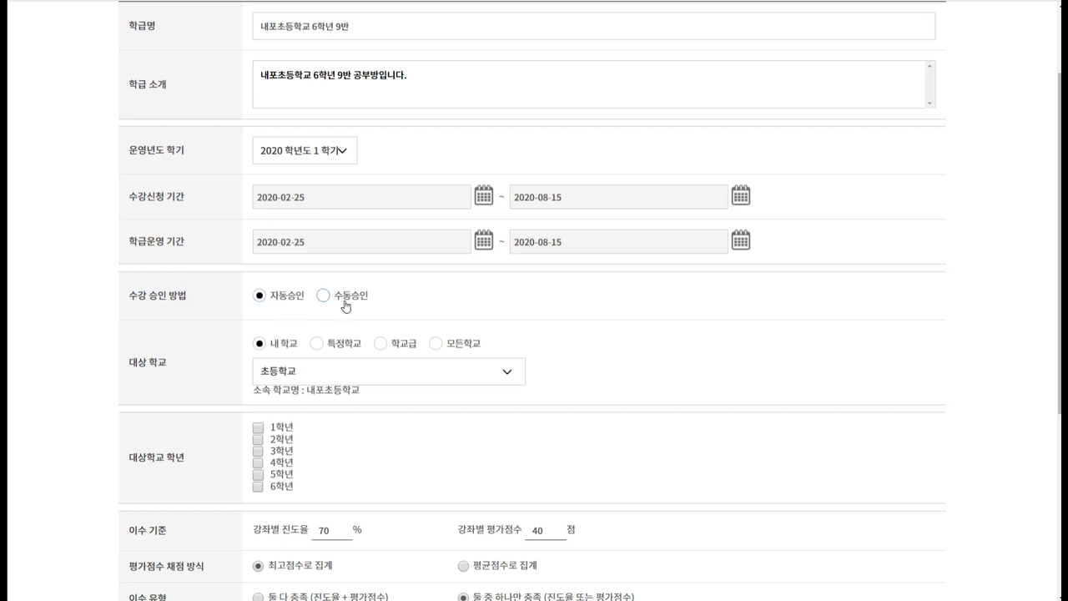
Keep the 2020-02-25~2020-08-15 periods and set enrolment approval to 자동승인.
left_click(278, 304)
left_click(287, 299)
left_click(342, 302)
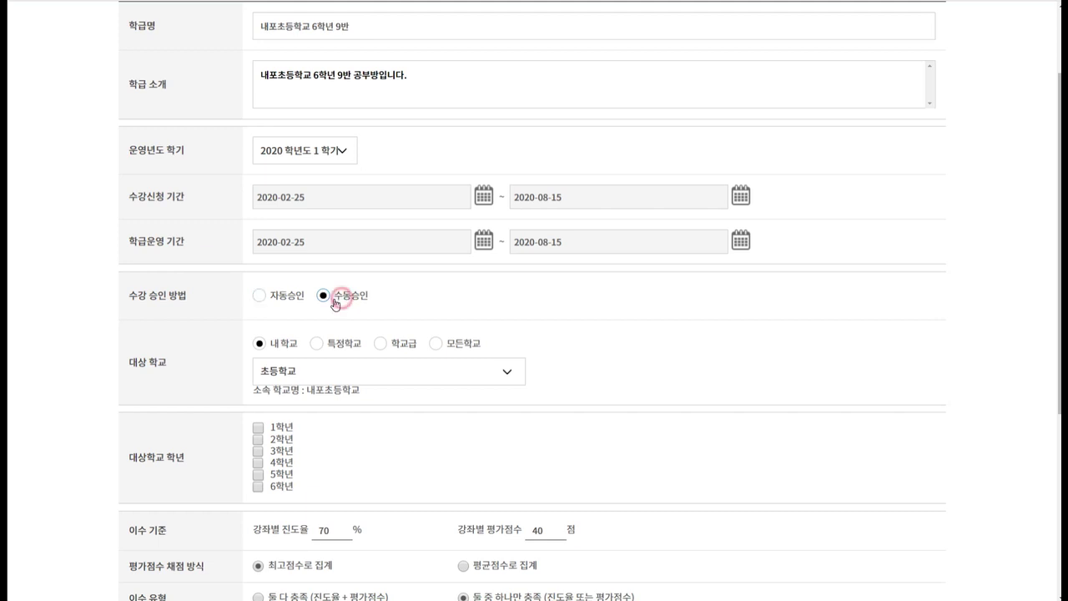
left_click(287, 304)
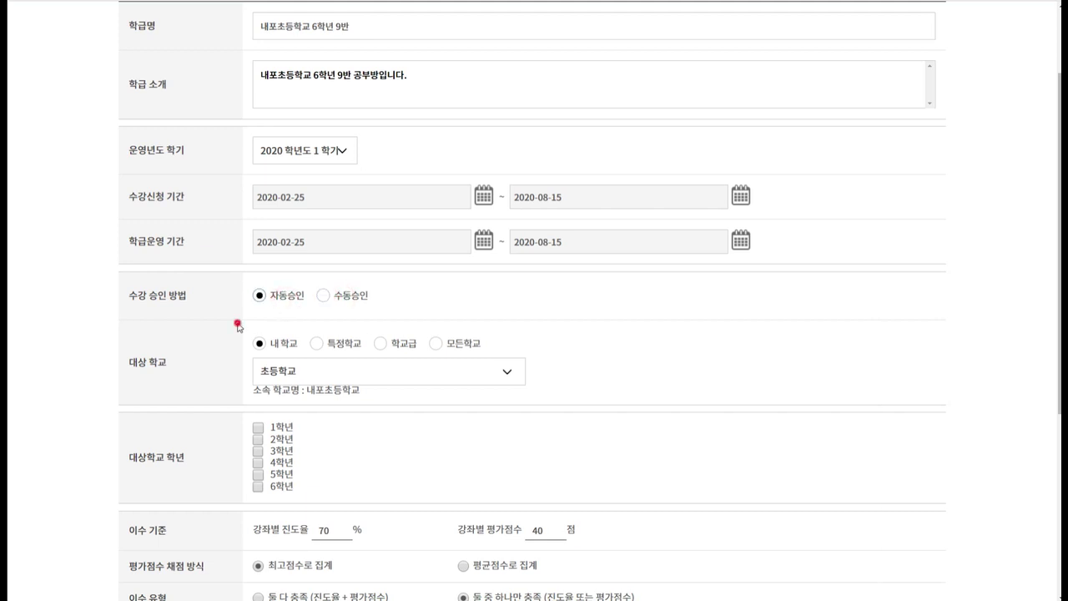
scroll(238, 325, "down", 1)
left_click_drag(132, 309, 176, 310)
left_click(176, 310)
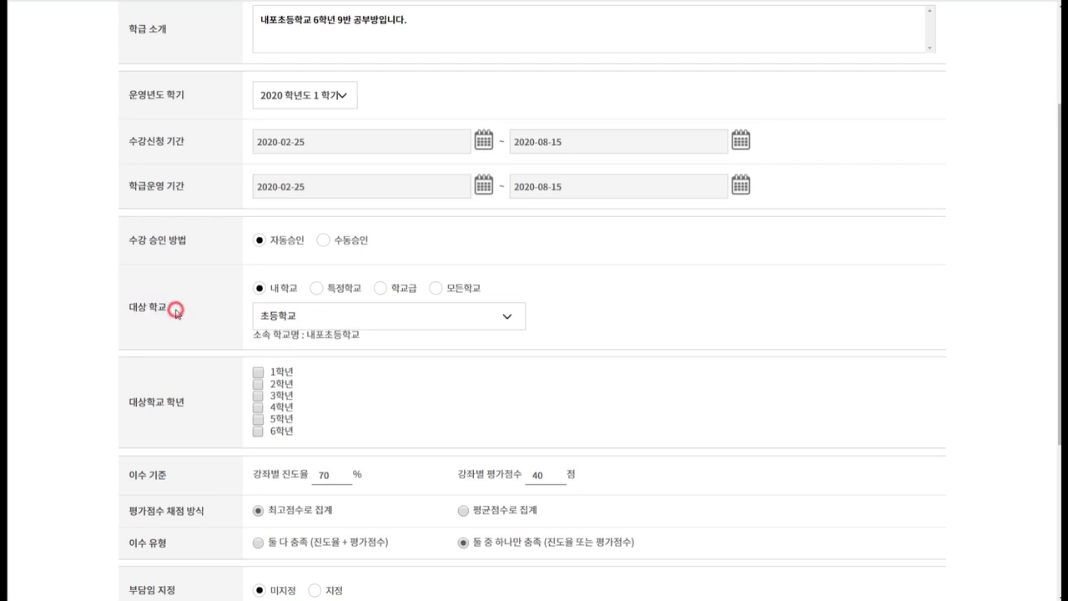
left_click(286, 289)
Open the class to 모든학교.
left_click(461, 291)
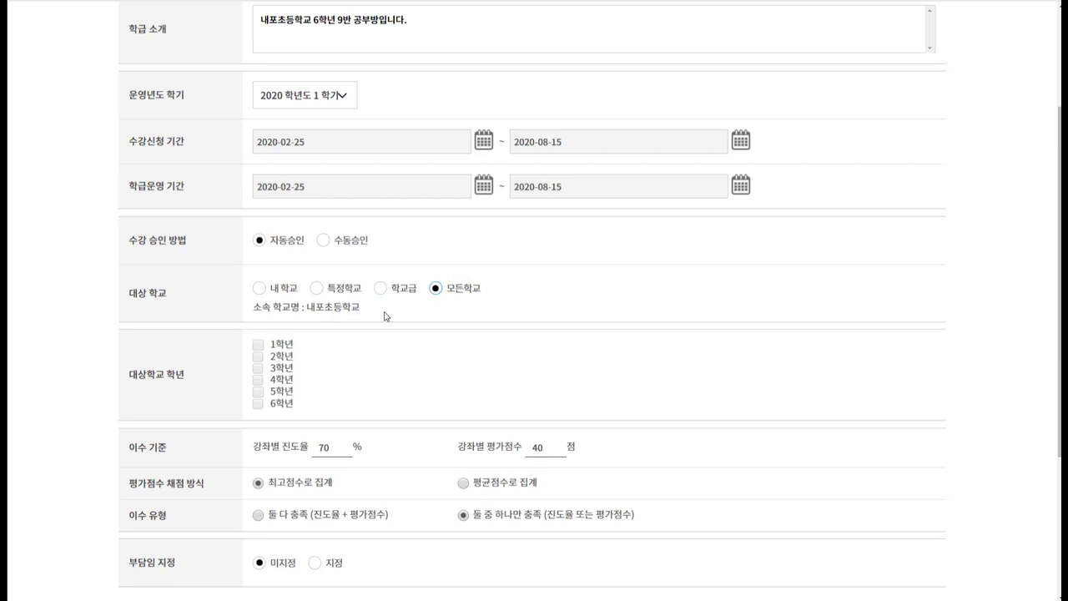
left_click(459, 294)
left_click(458, 293)
scroll(465, 288, "down", 1)
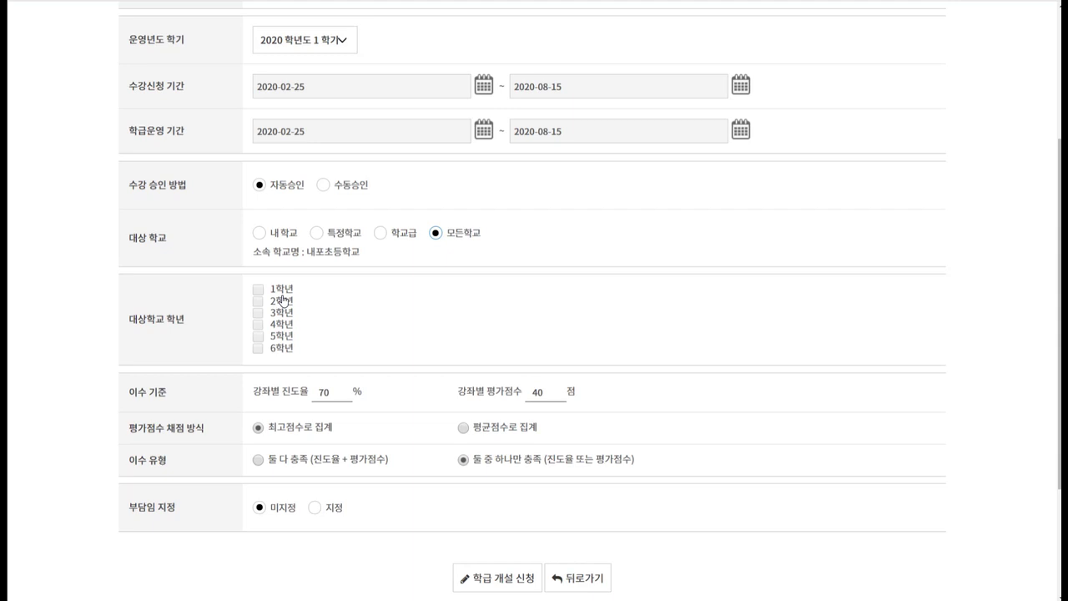
mouse_move(282, 292)
left_mouse_down()
mouse_move(276, 345)
mouse_move(258, 289)
mouse_move(258, 348)
mouse_move(330, 347)
left_mouse_up()
left_click(258, 347)
scroll(332, 351, "down", 1)
mouse_move(190, 349)
left_mouse_down()
mouse_move(162, 345)
mouse_move(197, 348)
left_mouse_up()
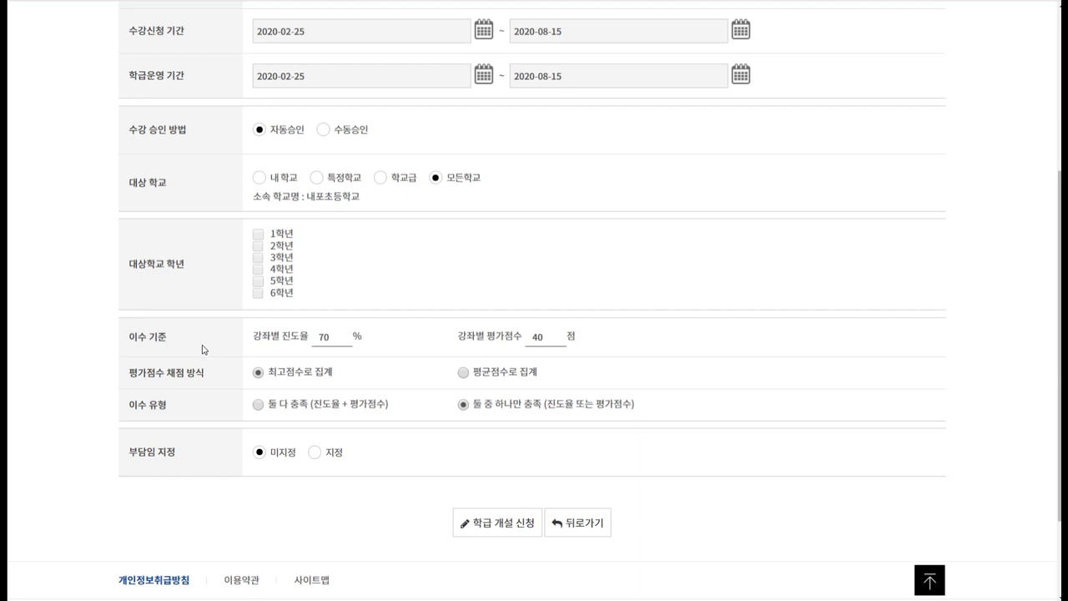
Keep completion criteria at 강좌별 진도율 70% or 평가점수 40 points.
left_click(306, 336)
left_click_drag(258, 338, 310, 338)
left_click(321, 338)
left_click_drag(460, 336, 520, 337)
left_click(513, 336)
double_click(539, 338)
left_click(546, 338)
left_click(331, 338)
double_click(540, 337)
left_click(369, 345)
Scroll down to review the rest of the class application form.
scroll(408, 342, "down", 1)
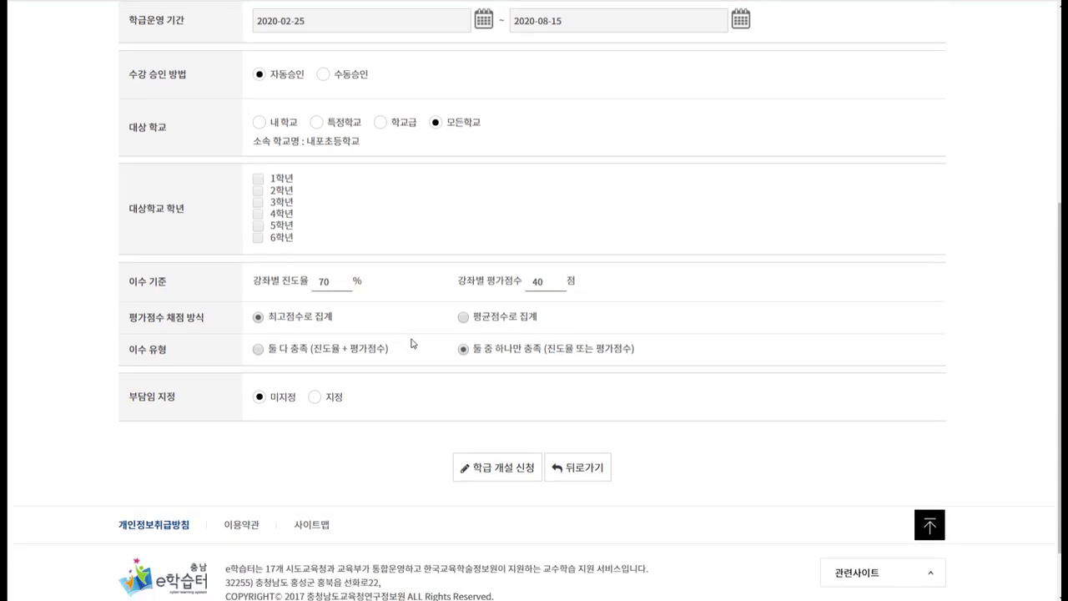
scroll(411, 343, "down", 1)
left_click_drag(127, 328, 190, 334)
left_click(191, 335)
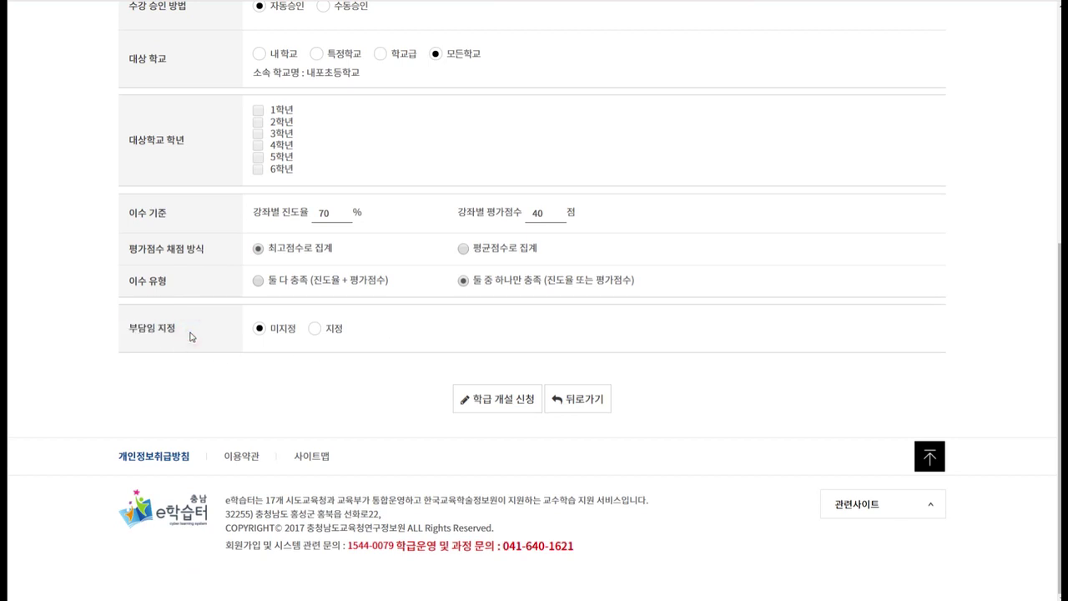
left_click(315, 329)
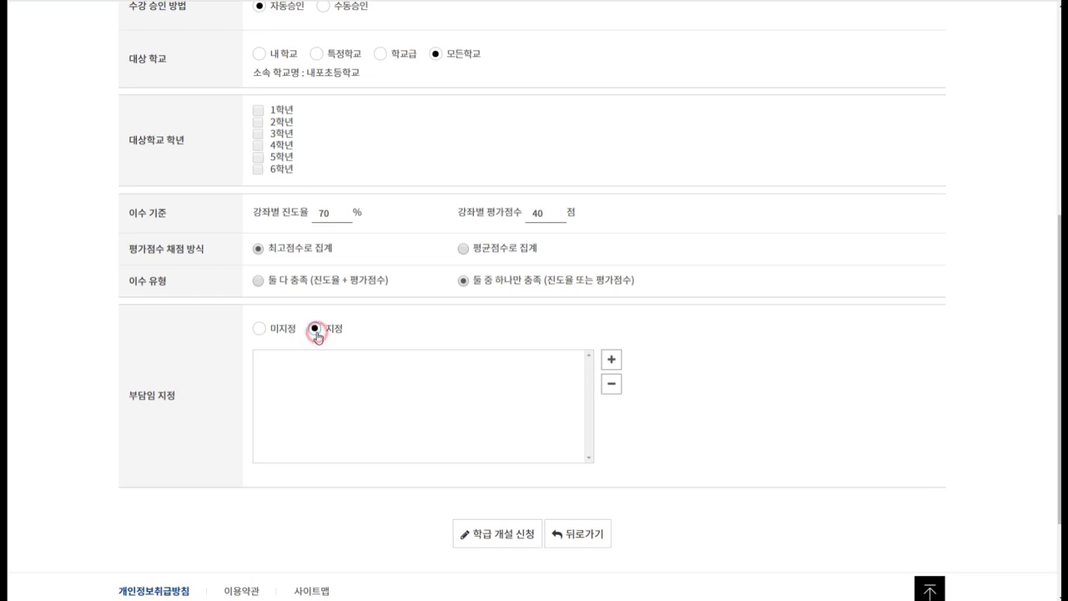
left_click(611, 362)
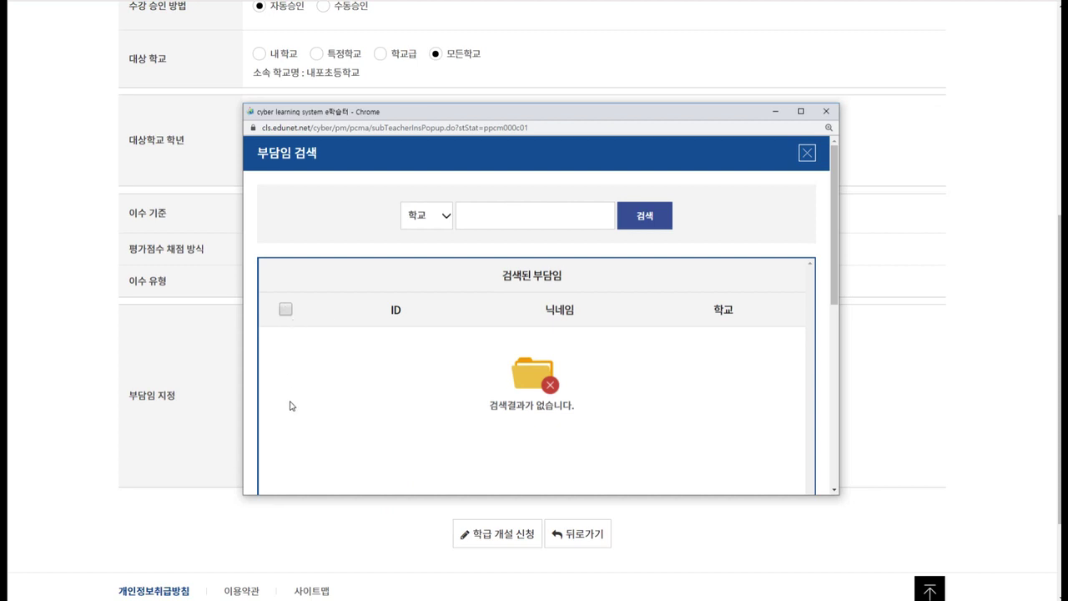
scroll(432, 415, "down", 3)
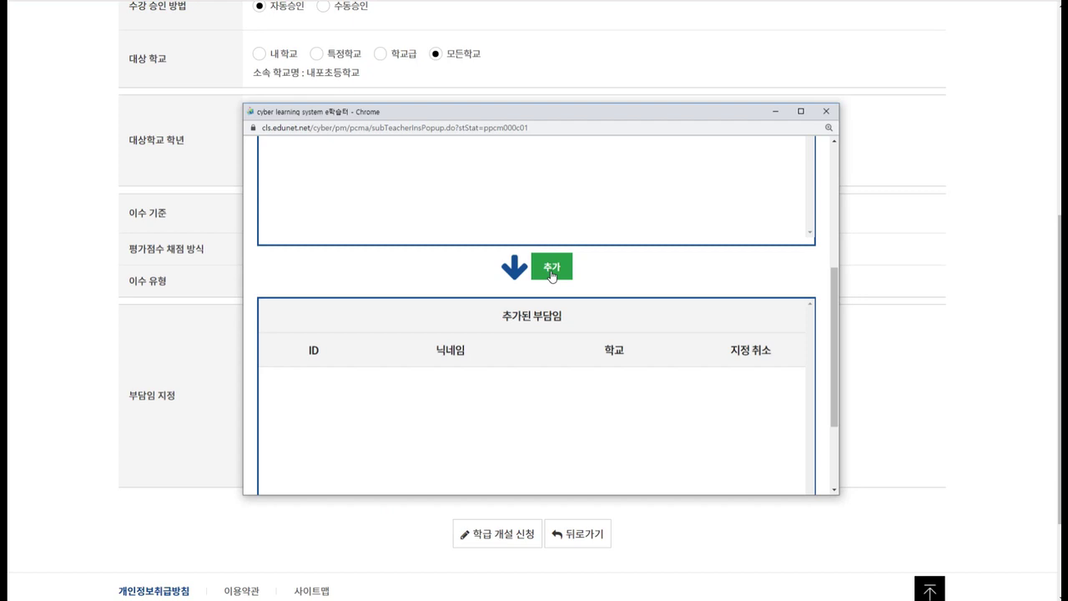
scroll(529, 331, "down", 3)
scroll(503, 317, "down", 1)
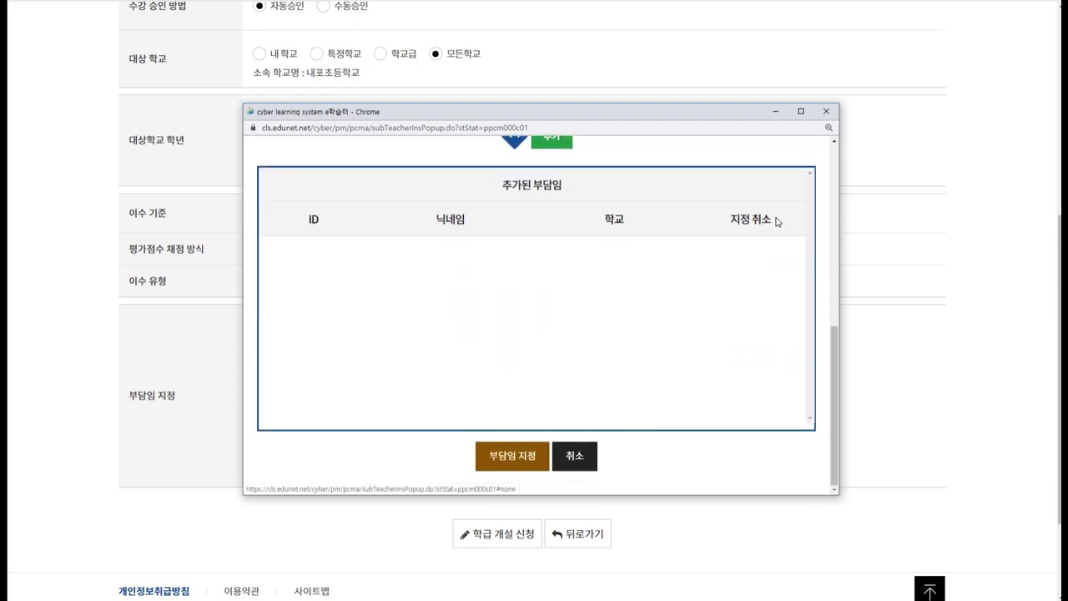
left_click(821, 113)
left_click(259, 329)
left_click(386, 328)
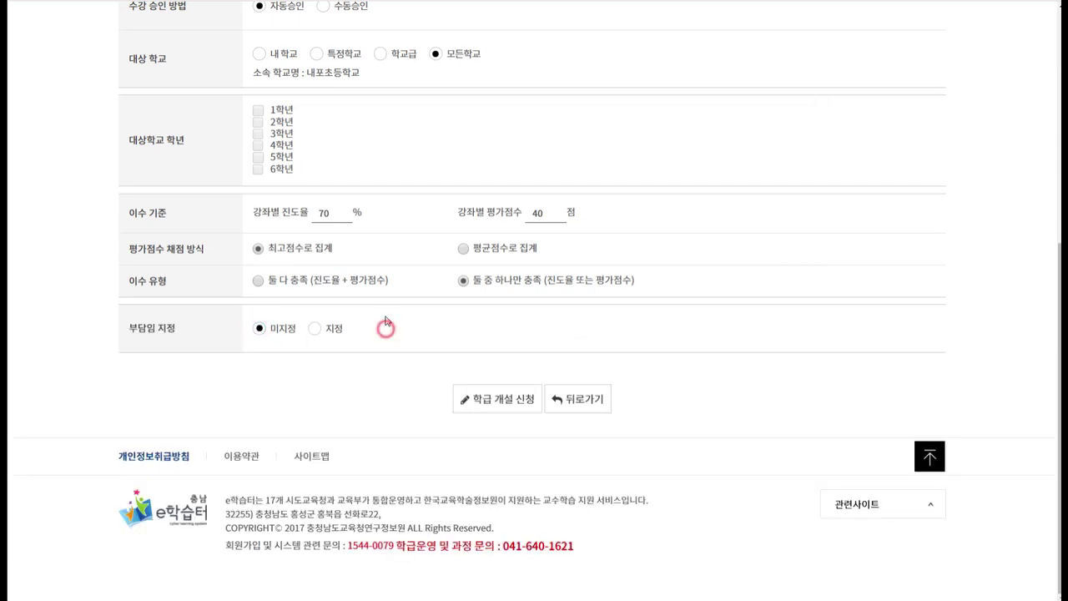
left_click(489, 407)
Submit the 학급 개설 신청, confirm both prompts, and view the 개설된학급 list.
left_click(566, 316)
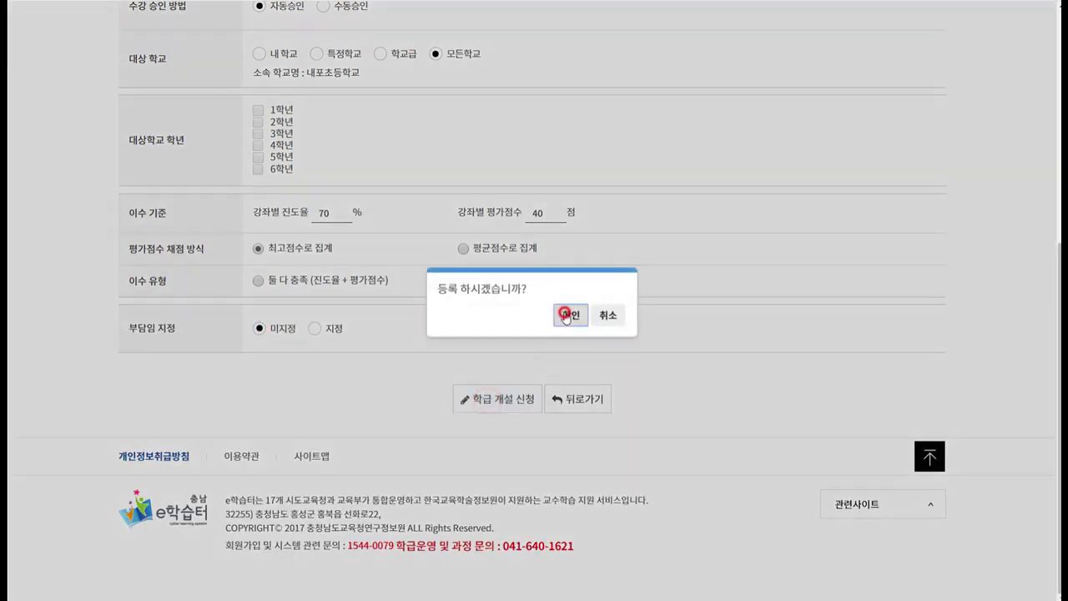
left_click(608, 315)
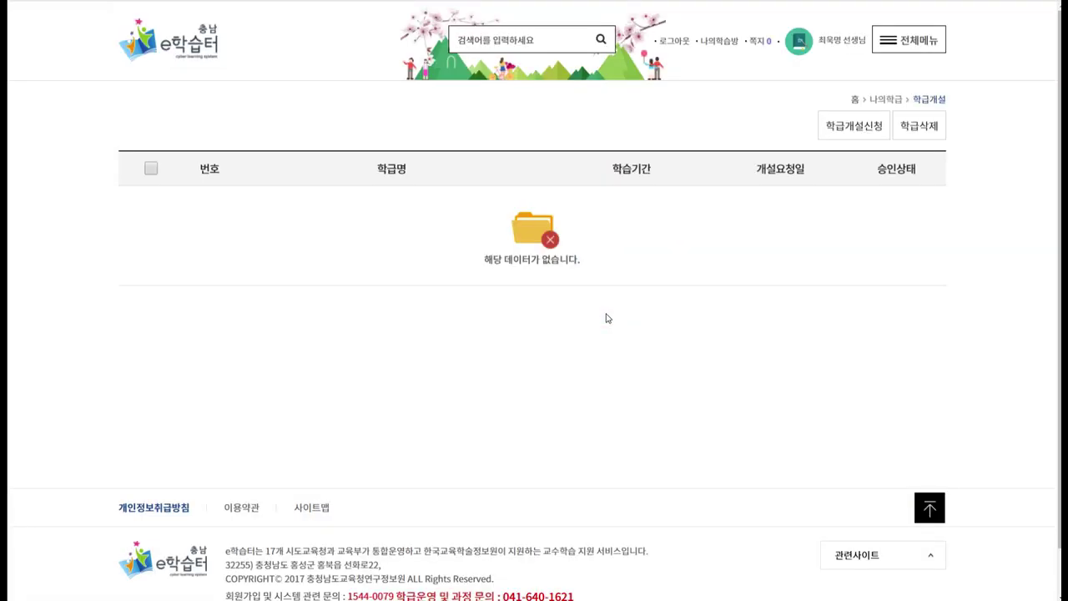
left_click(601, 312)
left_click(908, 46)
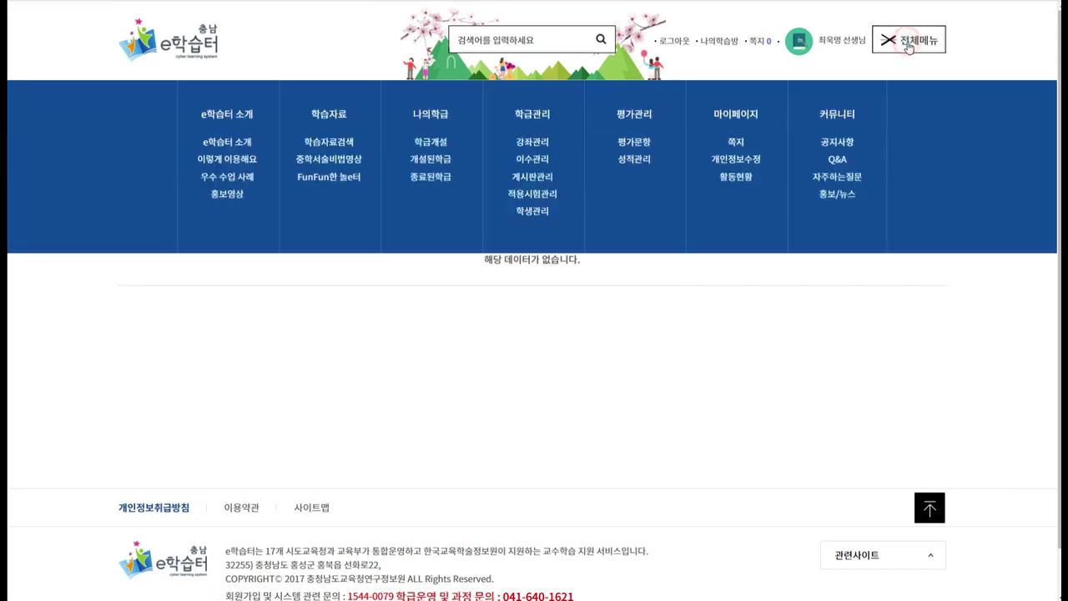
left_click(435, 161)
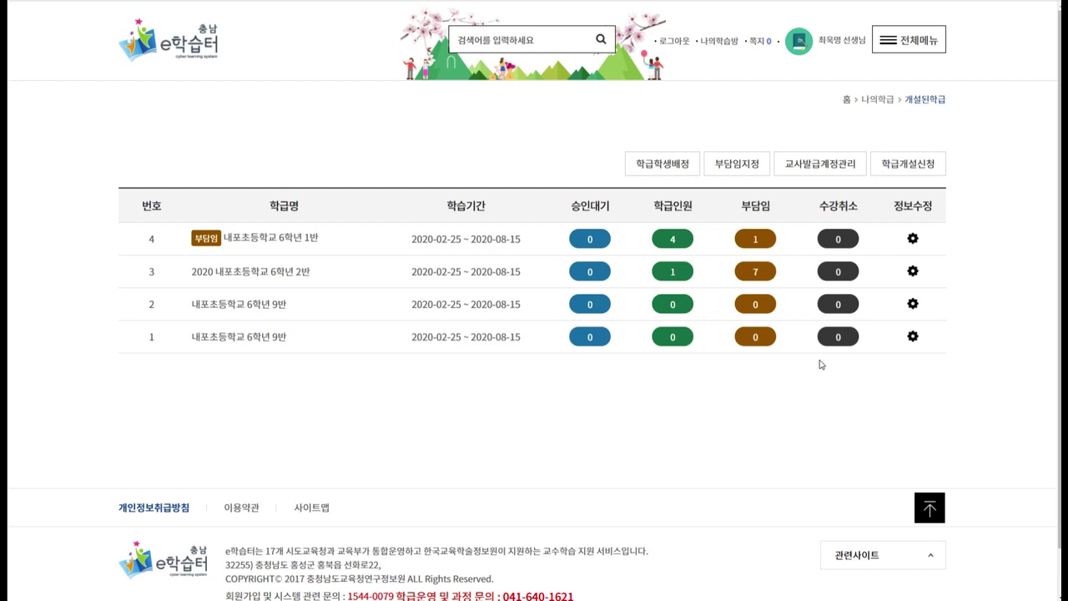
Close duplicate class entry 1 via 학급폐쇄, entering the account password and confirming.
left_click(913, 337)
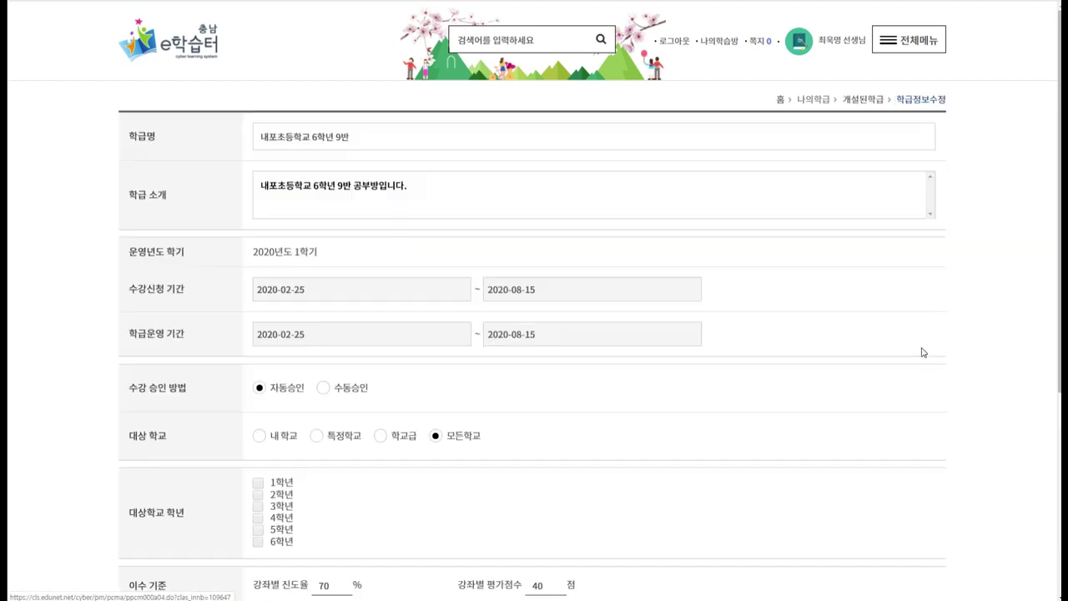
scroll(919, 346, "down", 4)
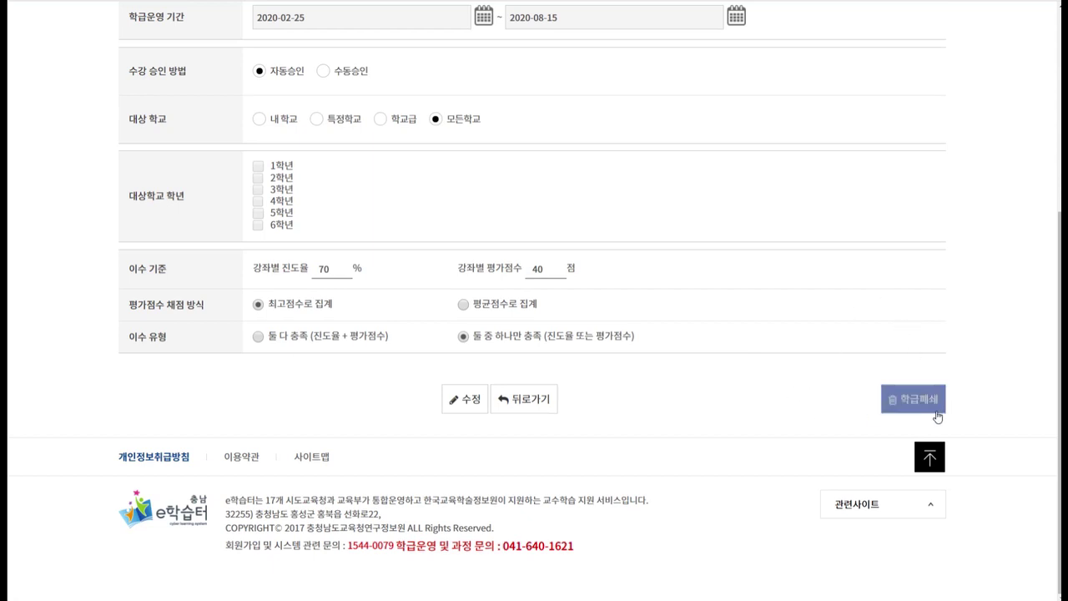
left_click(909, 399)
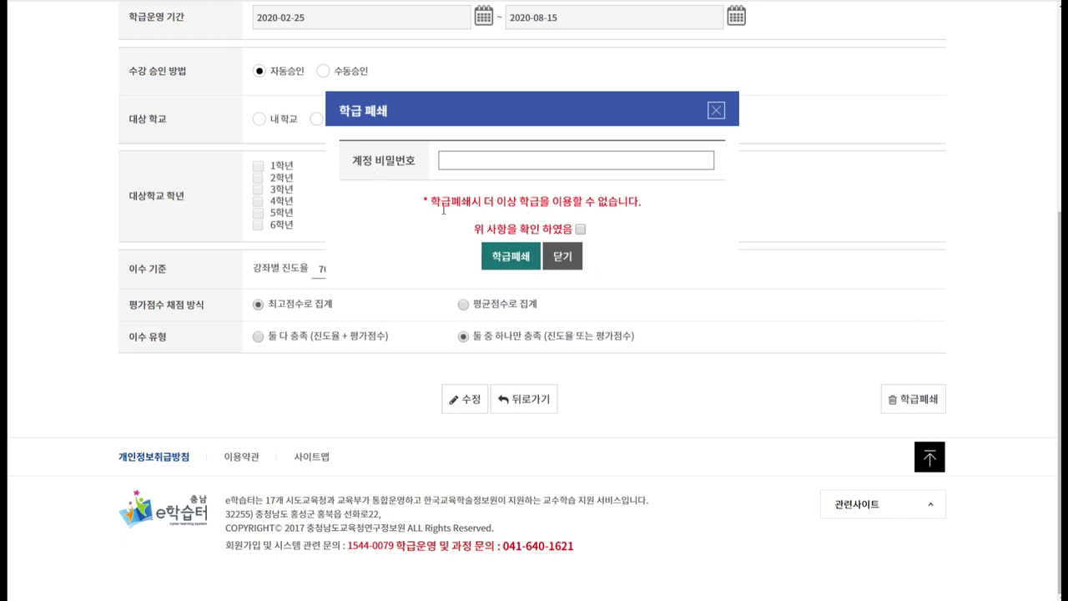
left_click(483, 163)
type("1")
left_click(580, 229)
left_click(511, 257)
left_click(572, 330)
left_click(605, 318)
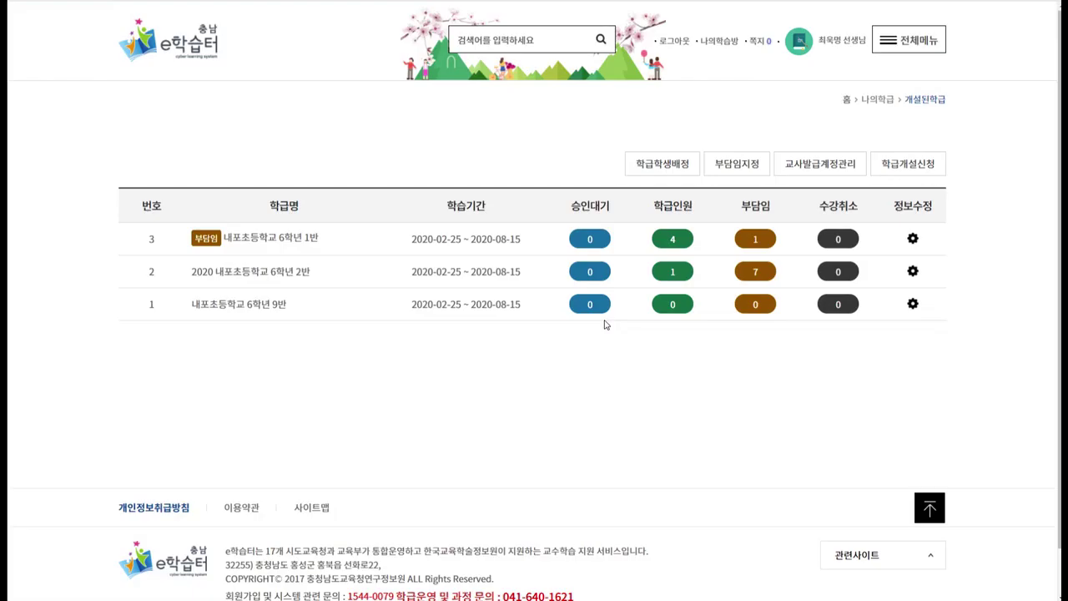
Reload the opened-classes list to confirm one 6학년 9반 remains, then go to 교사발급계정관리.
left_click(259, 342)
left_click_drag(182, 334, 876, 349)
left_click(878, 347)
left_click(498, 345)
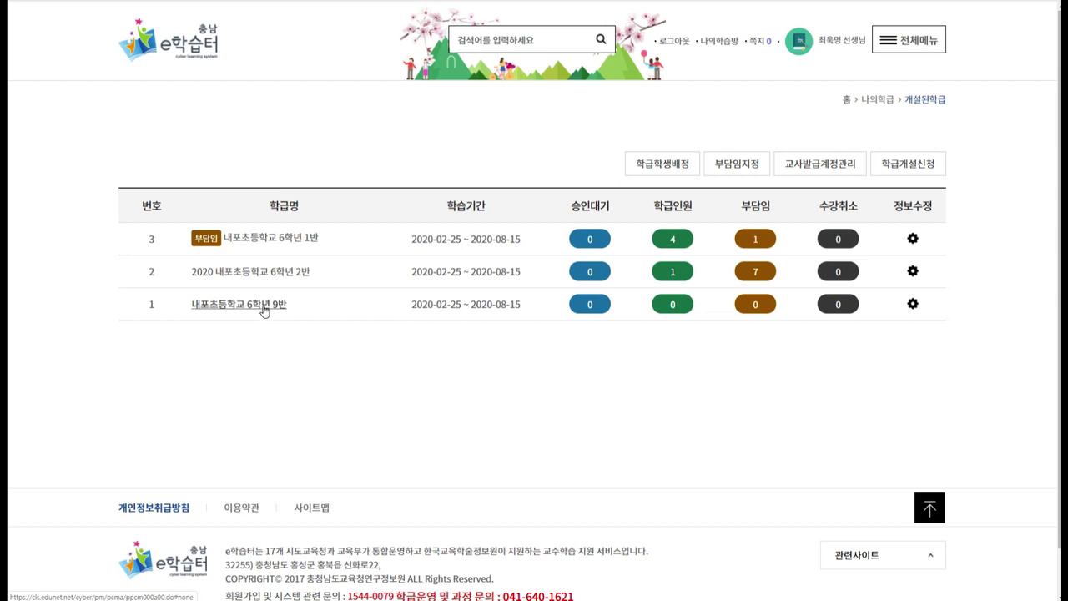
left_click(572, 341)
left_click(527, 200)
left_click(931, 42)
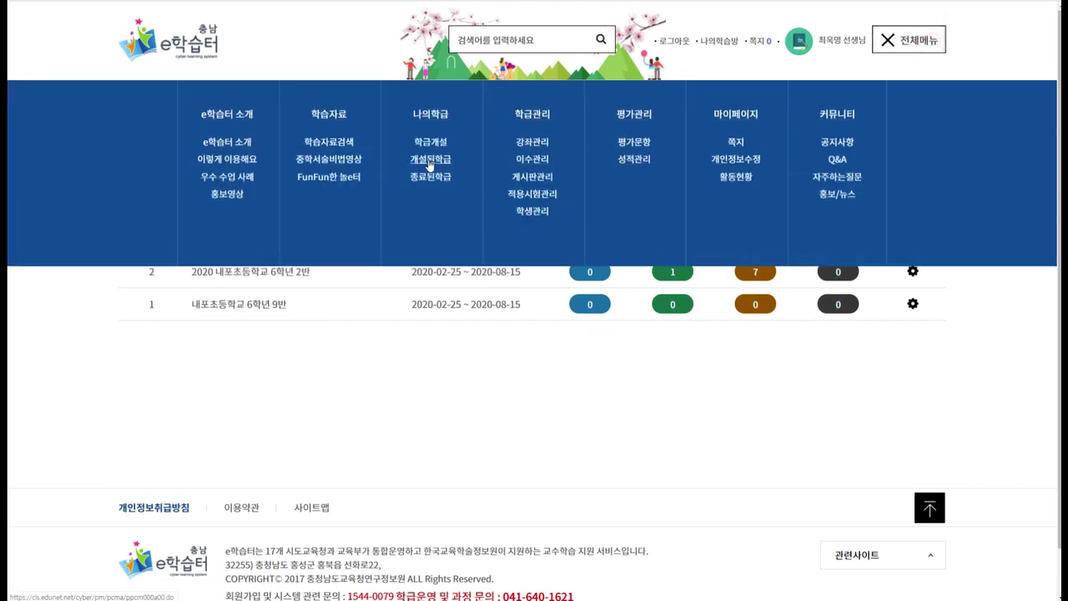
left_click(430, 166)
left_click(568, 330)
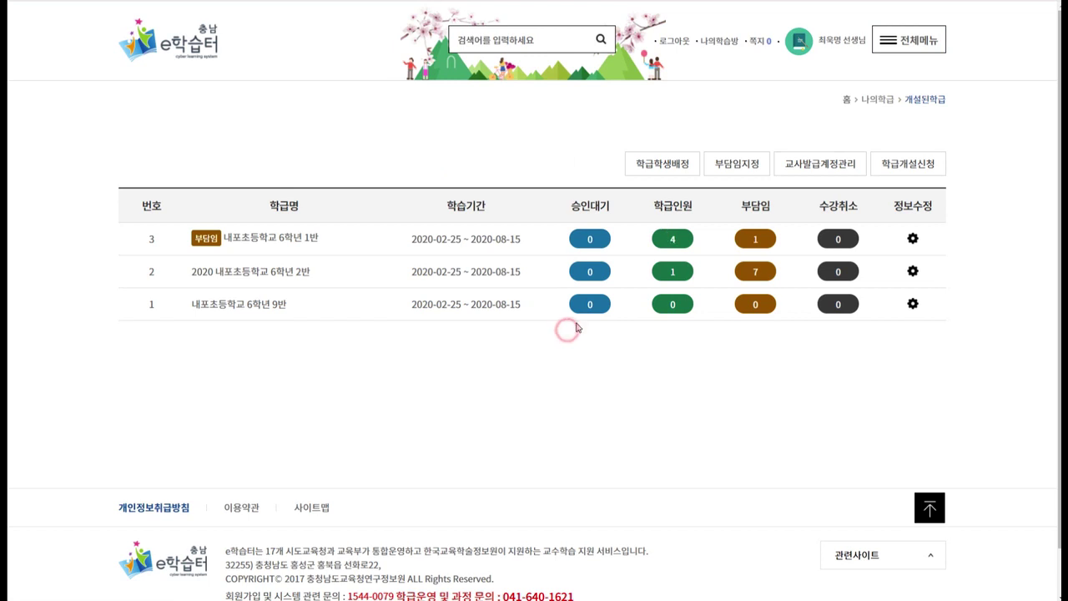
left_click(813, 171)
Start +계정생성 and tick 위 사항을 확인 하였음 in the guardian-consent notice.
left_click(781, 176)
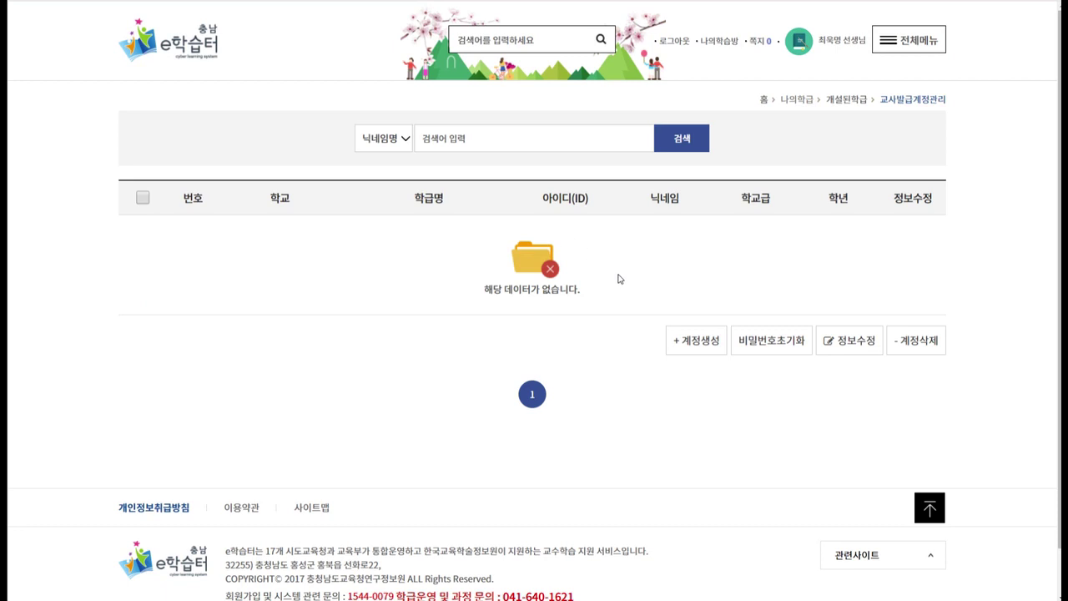
left_click(696, 350)
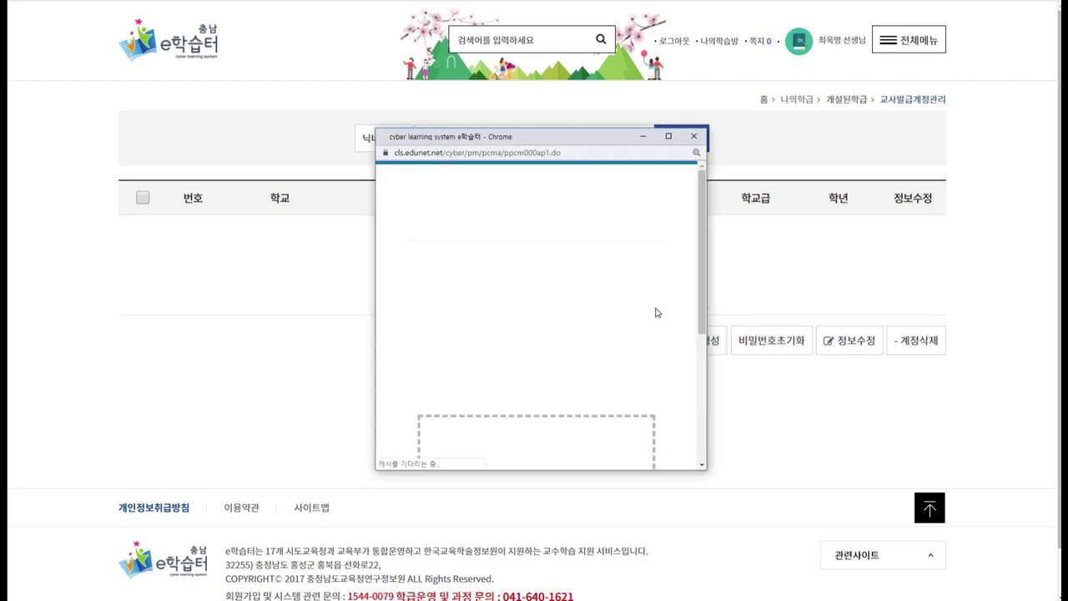
scroll(643, 304, "down", 3)
left_click_drag(699, 319, 699, 198)
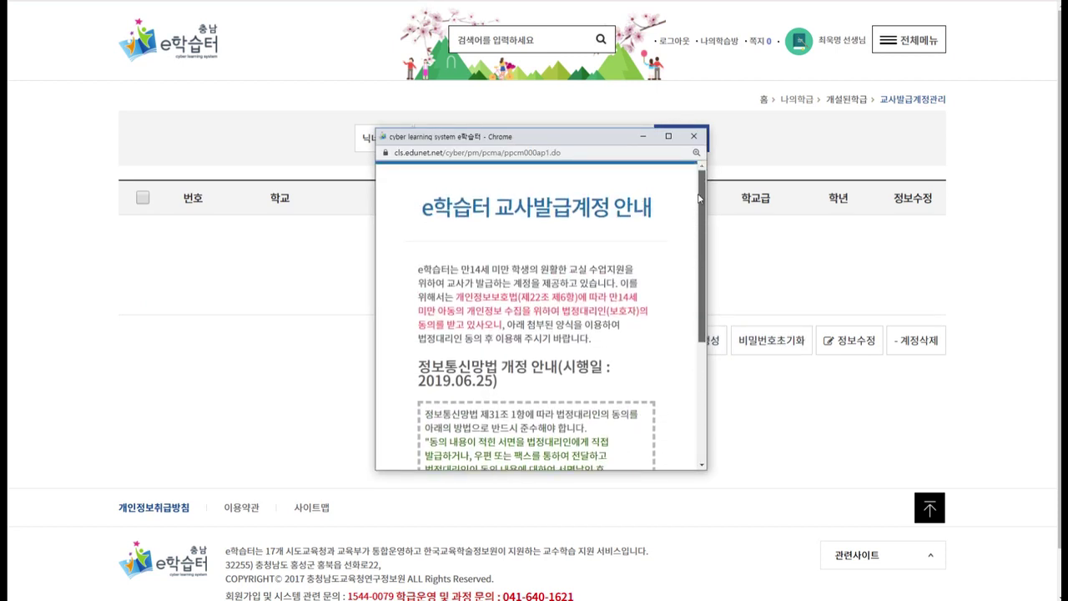
left_click_drag(699, 209, 701, 244)
left_click_drag(459, 245, 518, 257)
left_click(517, 256)
left_click_drag(699, 238, 702, 338)
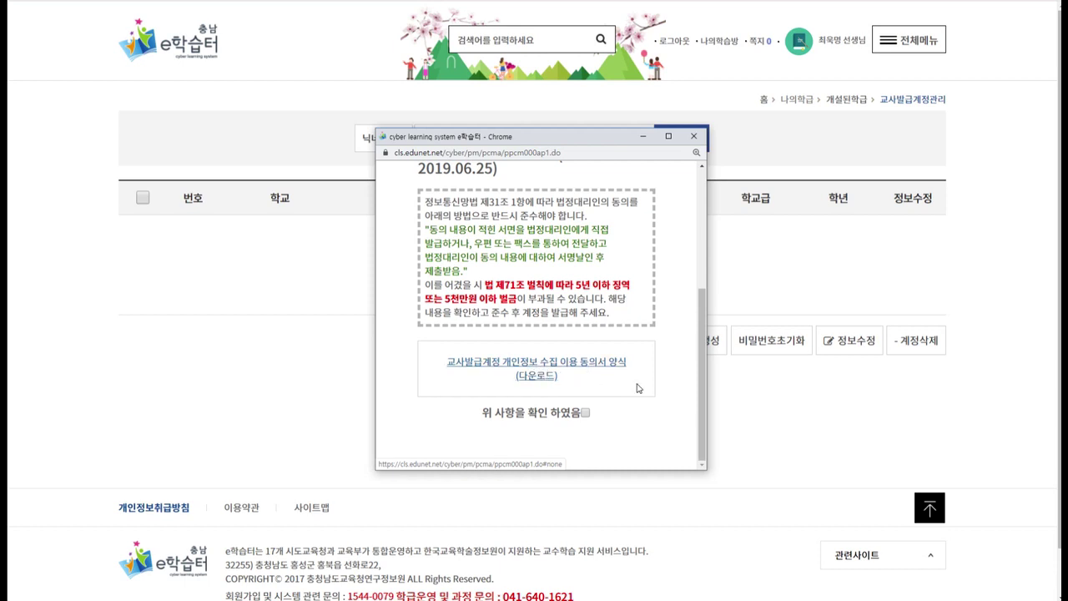
left_click(585, 413)
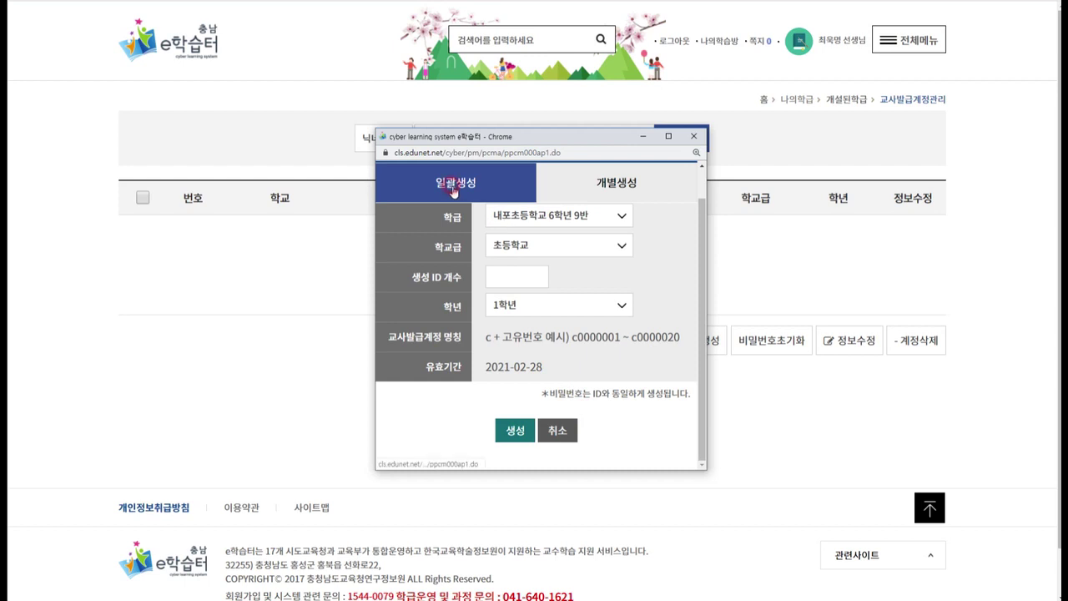
In 일괄생성, set 30 IDs to create with grade 6학년.
left_click(628, 188)
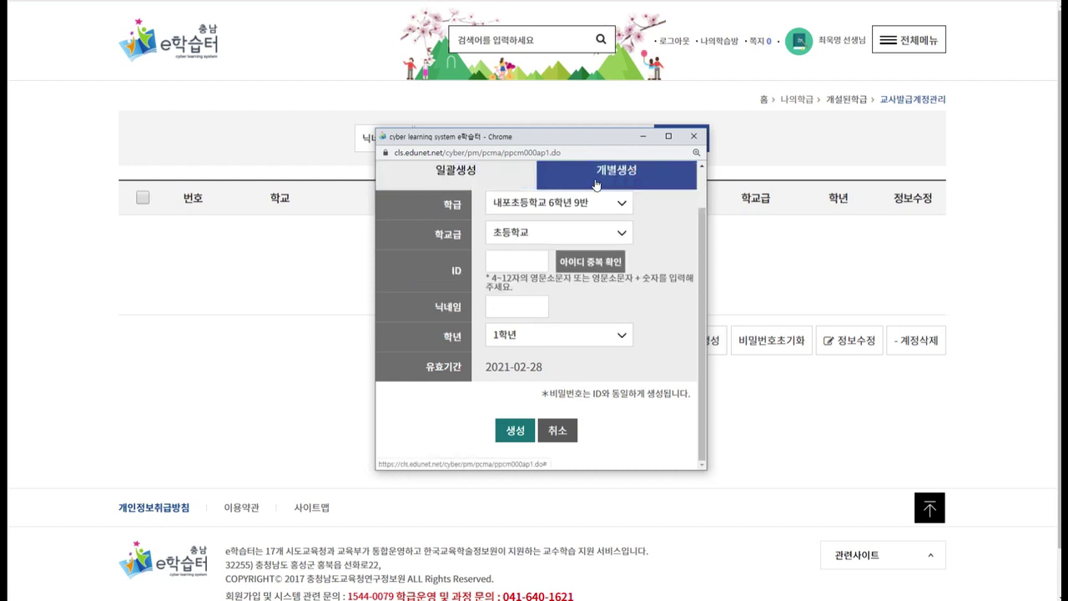
left_click(501, 185)
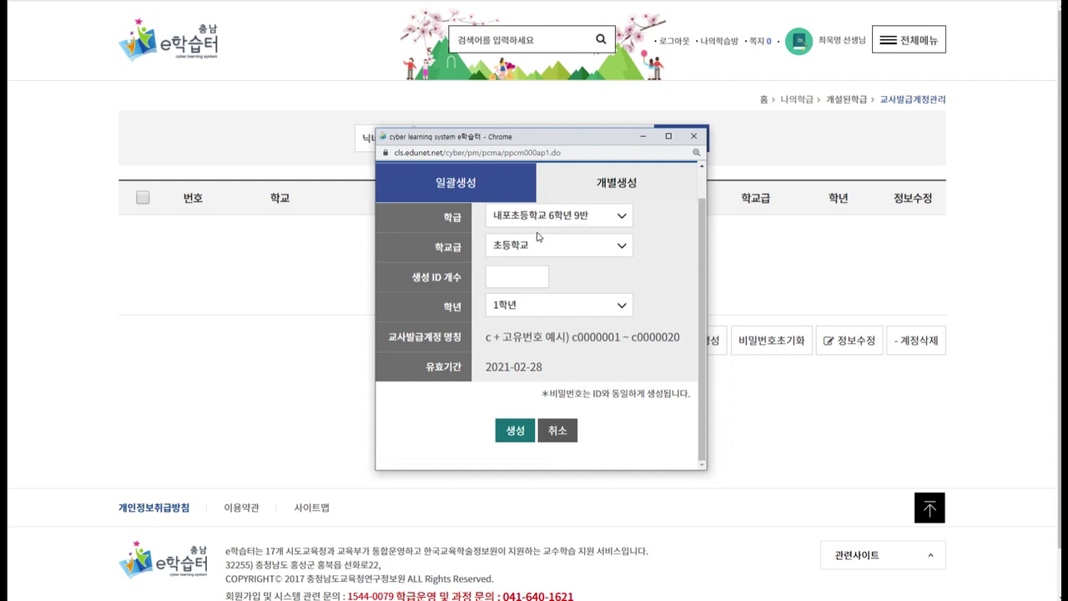
left_click(519, 277)
left_click(531, 305)
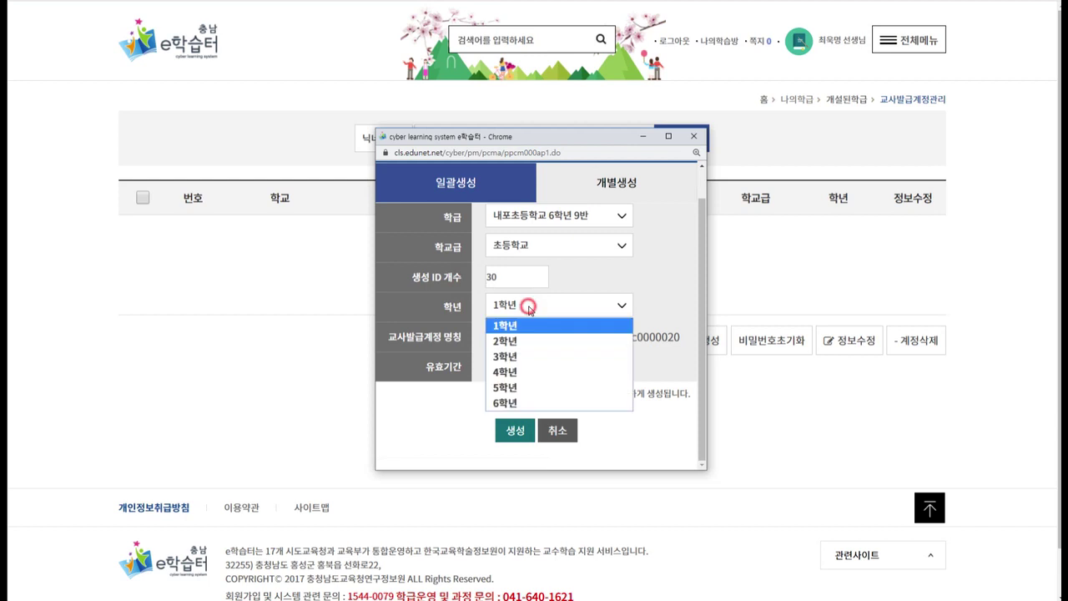
left_click(499, 401)
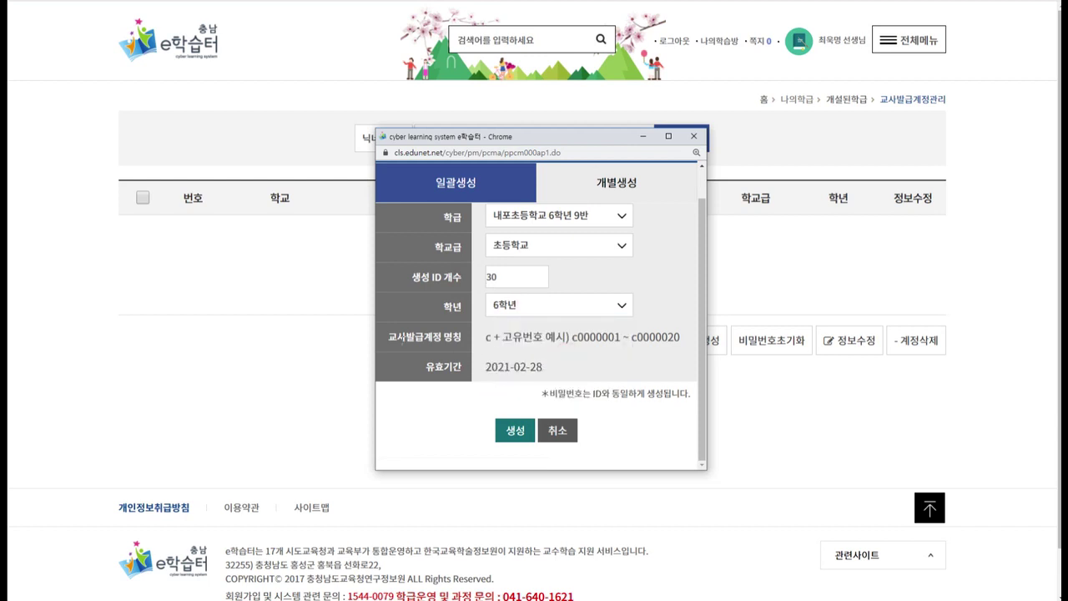
left_click_drag(571, 337, 688, 345)
left_click(643, 343)
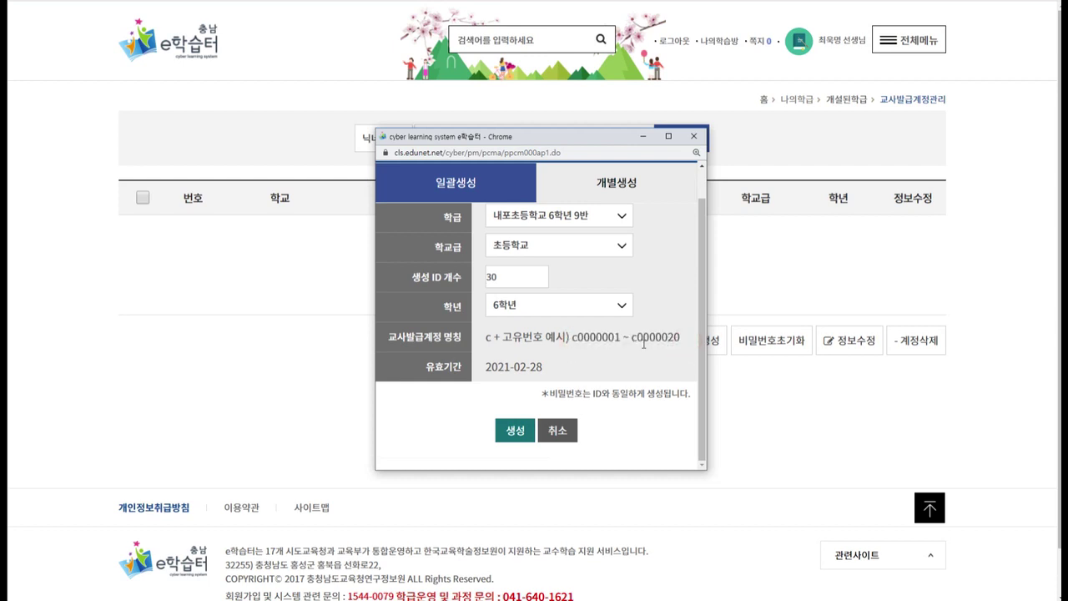
Generate the 30 accounts, confirming guardian consent and acknowledging the success notice.
left_click(516, 431)
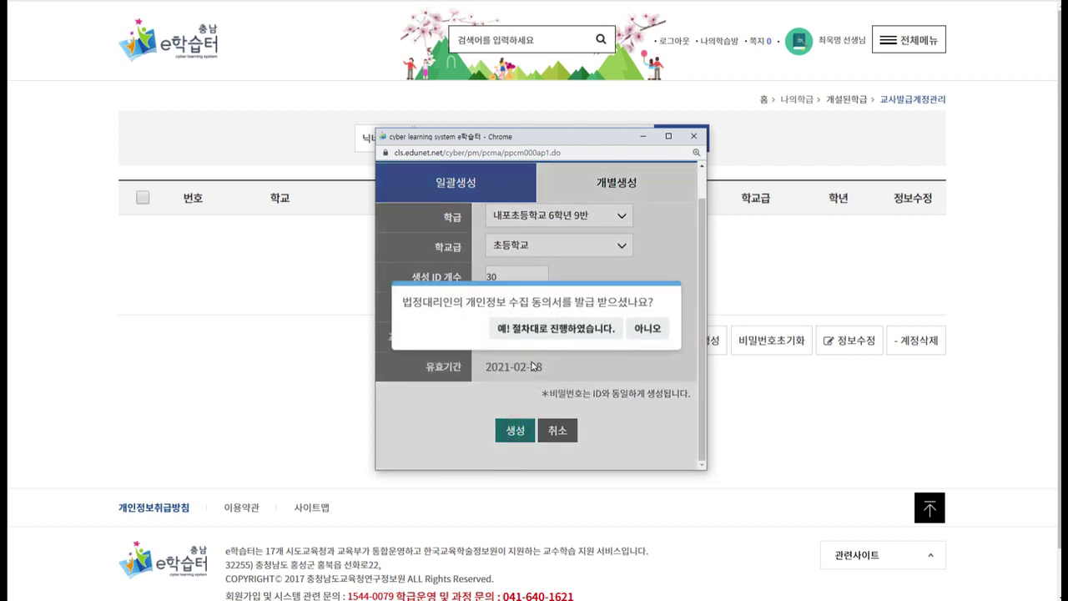
left_click(567, 334)
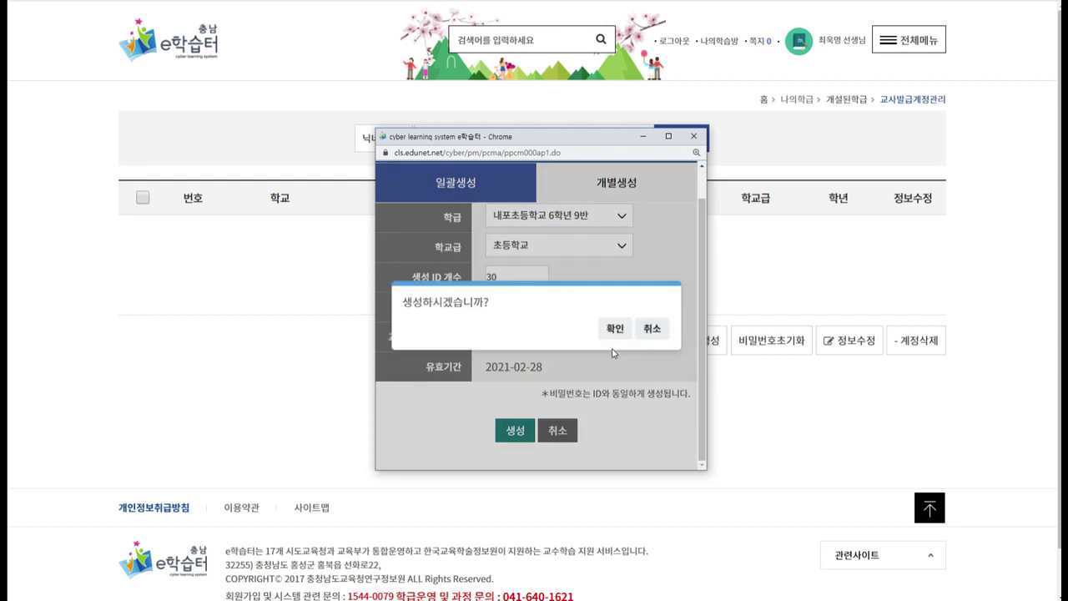
left_click(602, 329)
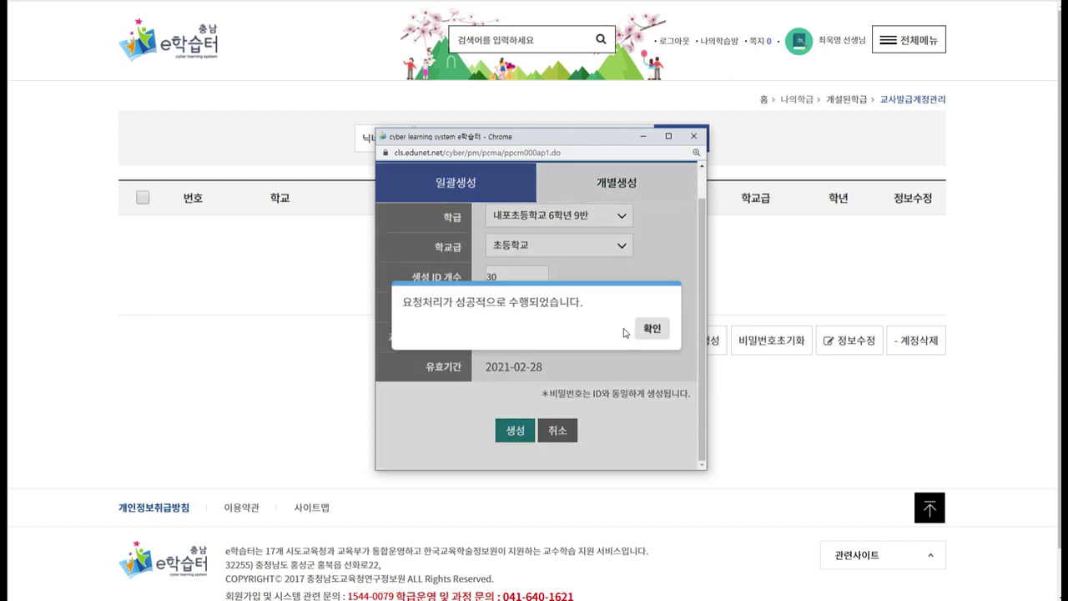
left_click(647, 328)
left_click(966, 322)
left_click(194, 233)
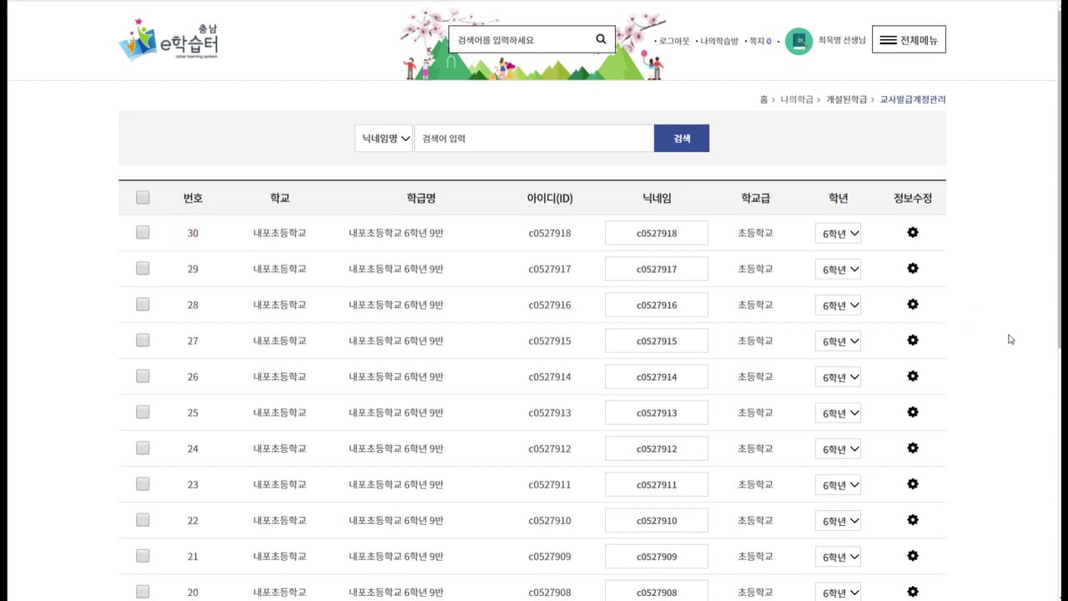
left_click(1018, 250)
left_click(576, 211)
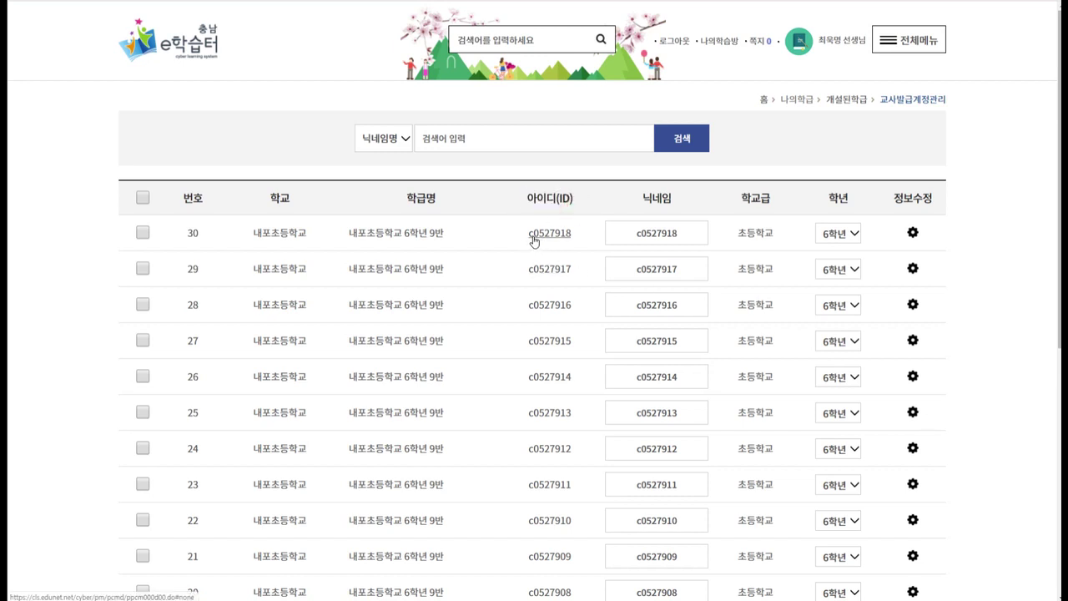
scroll(582, 357, "down", 5)
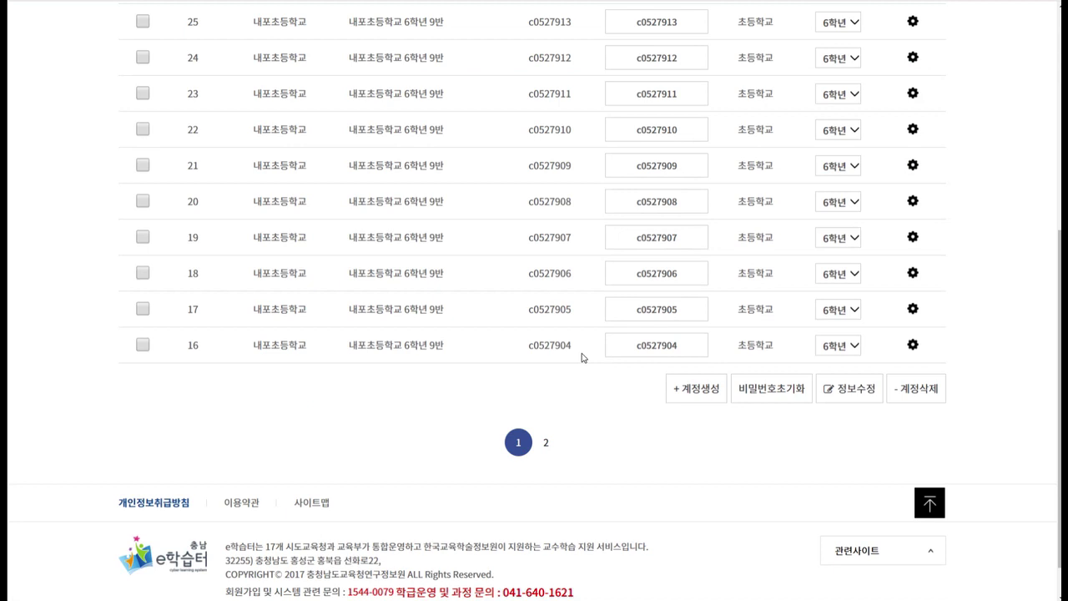
scroll(585, 384, "up", 1)
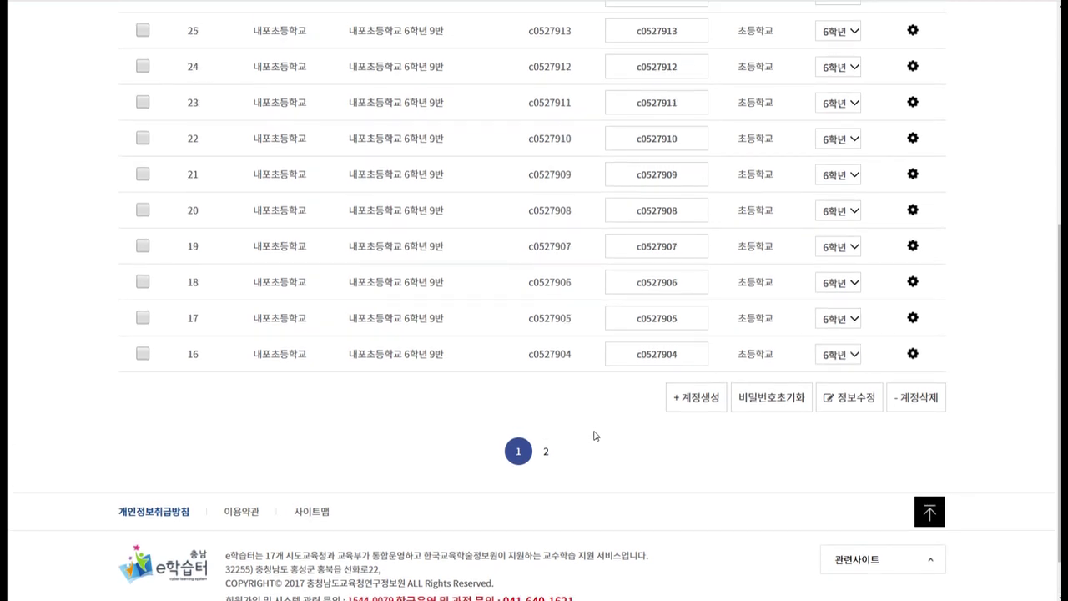
scroll(595, 435, "up", 1)
left_click(591, 435)
left_click(585, 448)
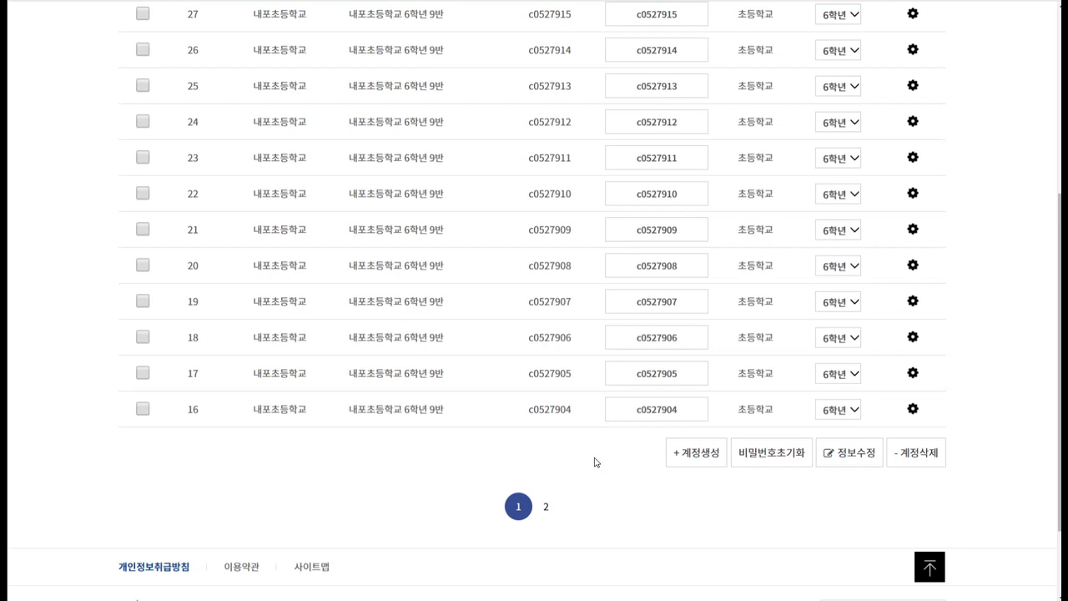
scroll(596, 472, "up", 1)
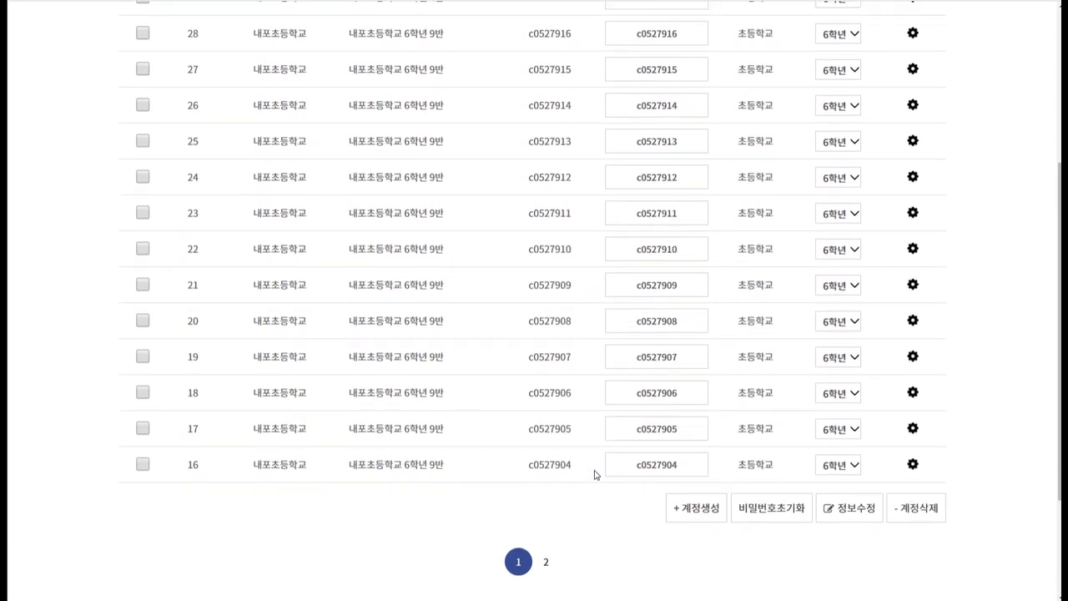
left_click_drag(1057, 346, 1057, 150)
left_click(996, 224)
left_click(997, 284)
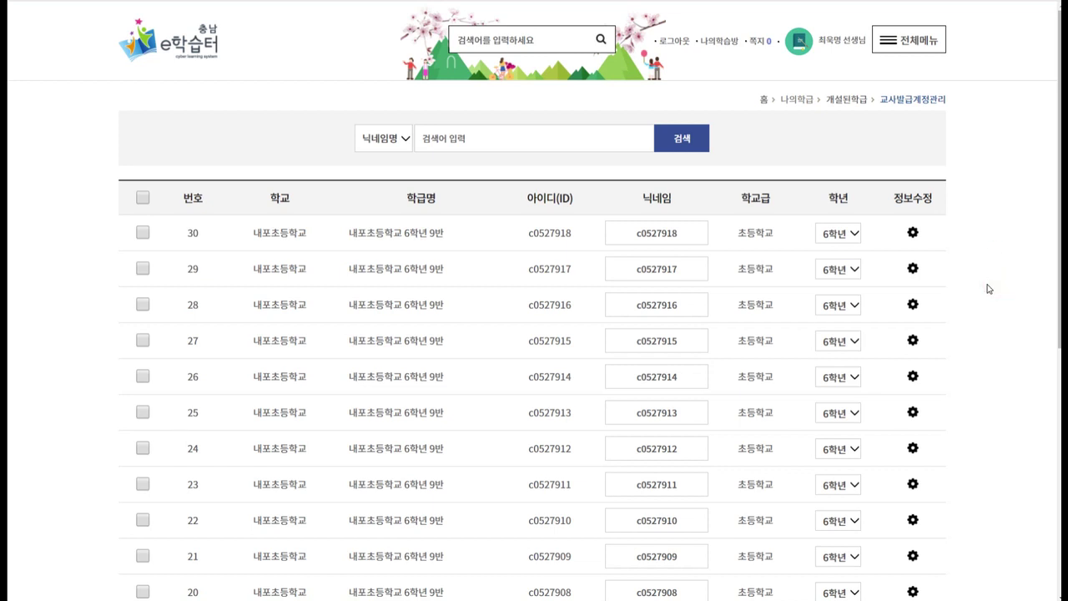
left_click(999, 337)
scroll(1004, 351, "down", 1)
scroll(1004, 351, "down", 4)
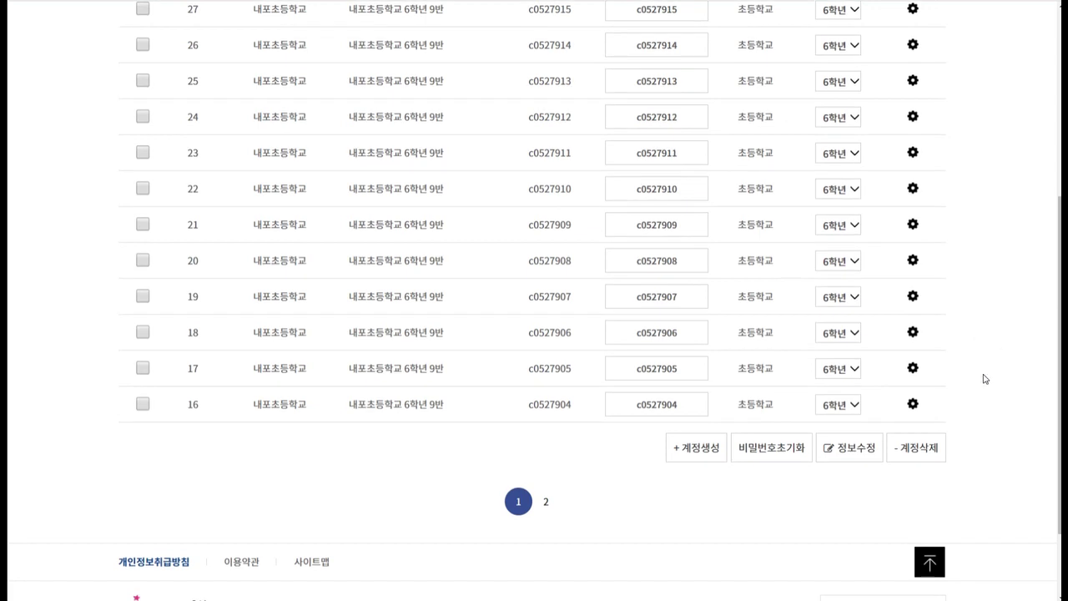
left_click(701, 451)
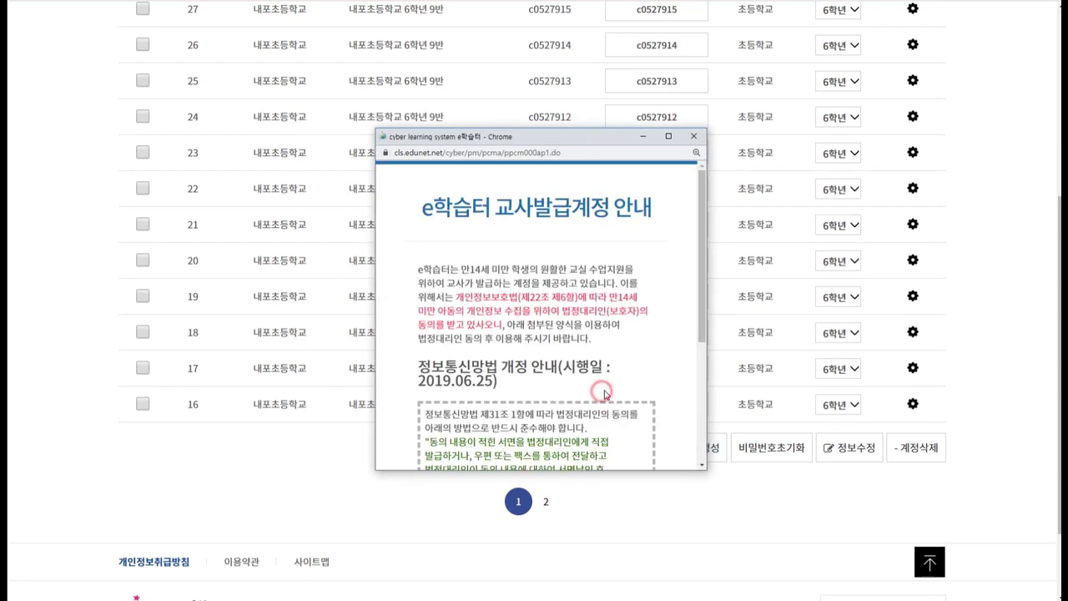
Accept the account-creation notice and switch to the 개별생성 single-account form, ready to enter an ID.
scroll(602, 390, "down", 3)
left_click(585, 413)
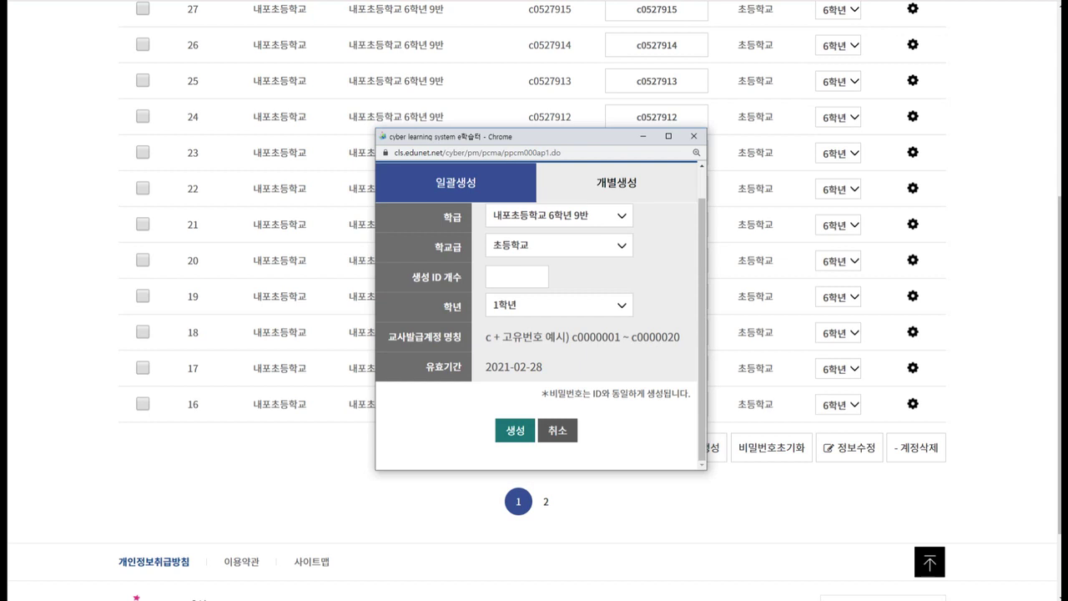
left_click(626, 187)
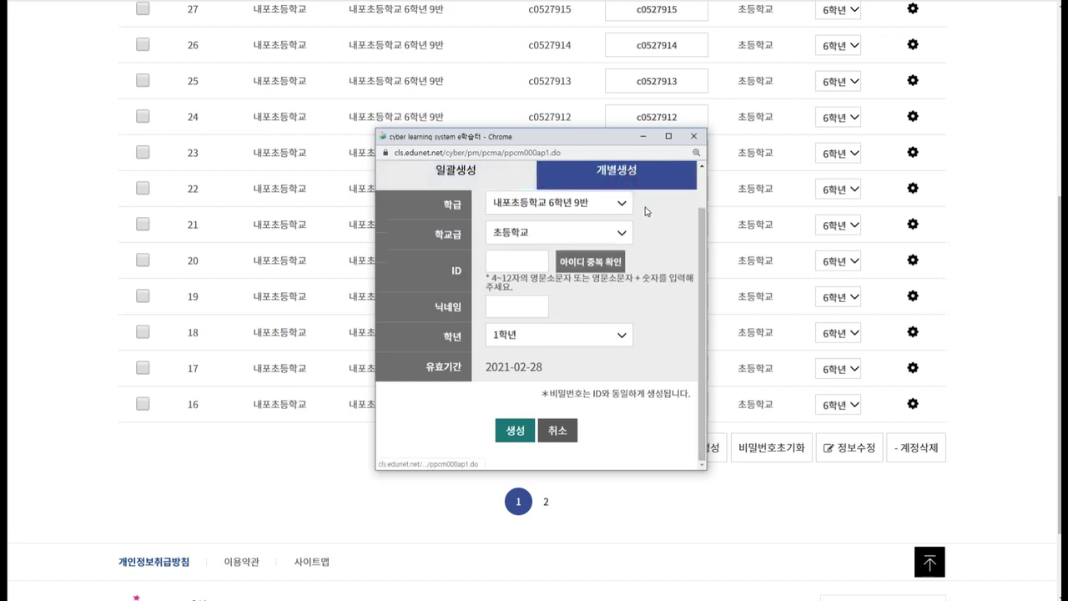
scroll(673, 315, "up", 1)
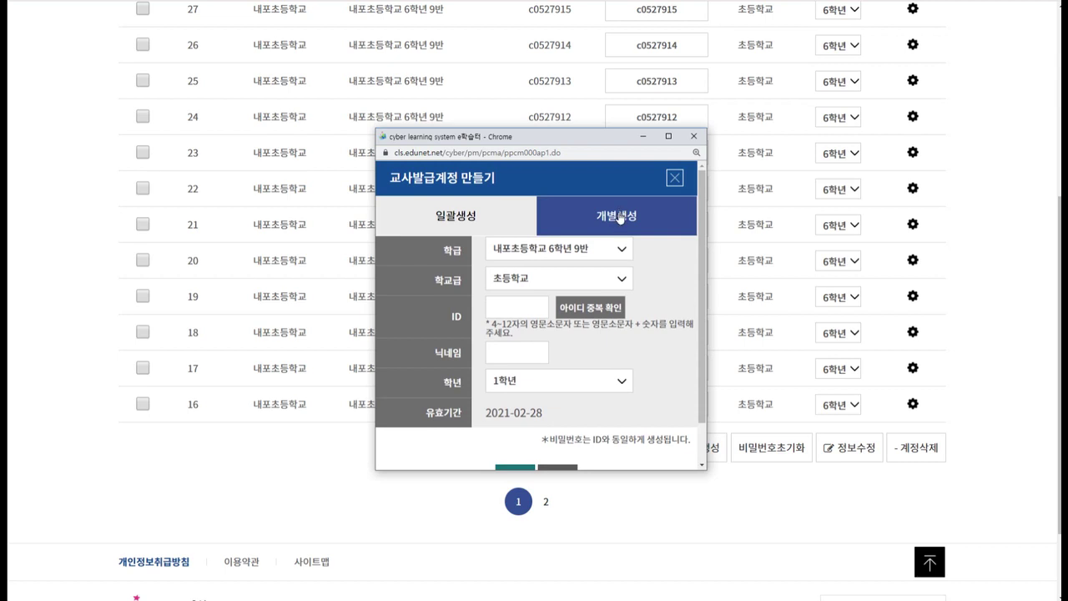
left_click(472, 229)
left_click_drag(574, 368, 680, 370)
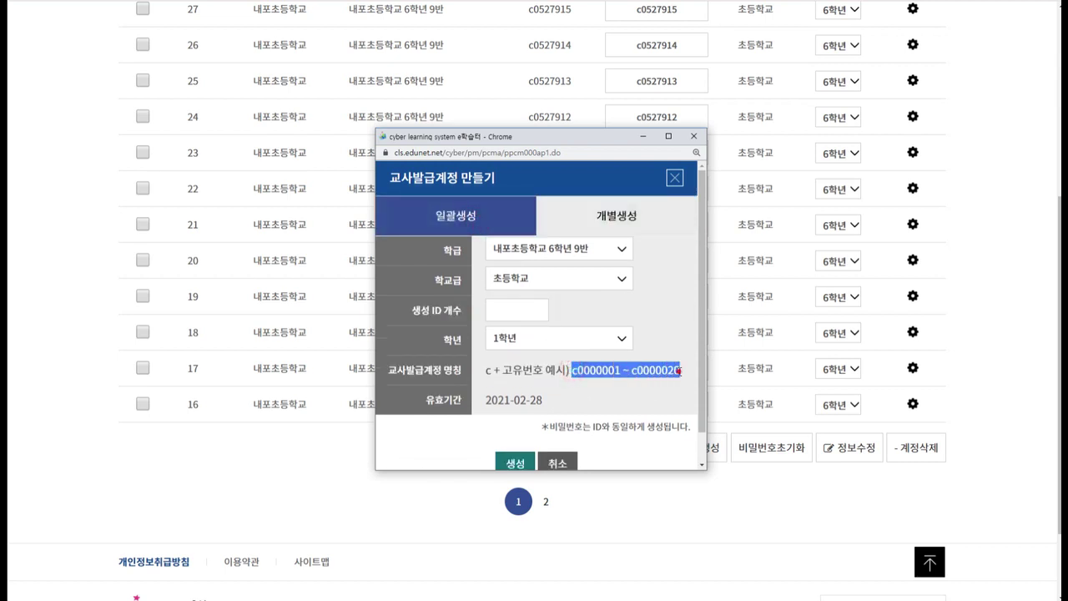
left_click(678, 368)
left_click(642, 225)
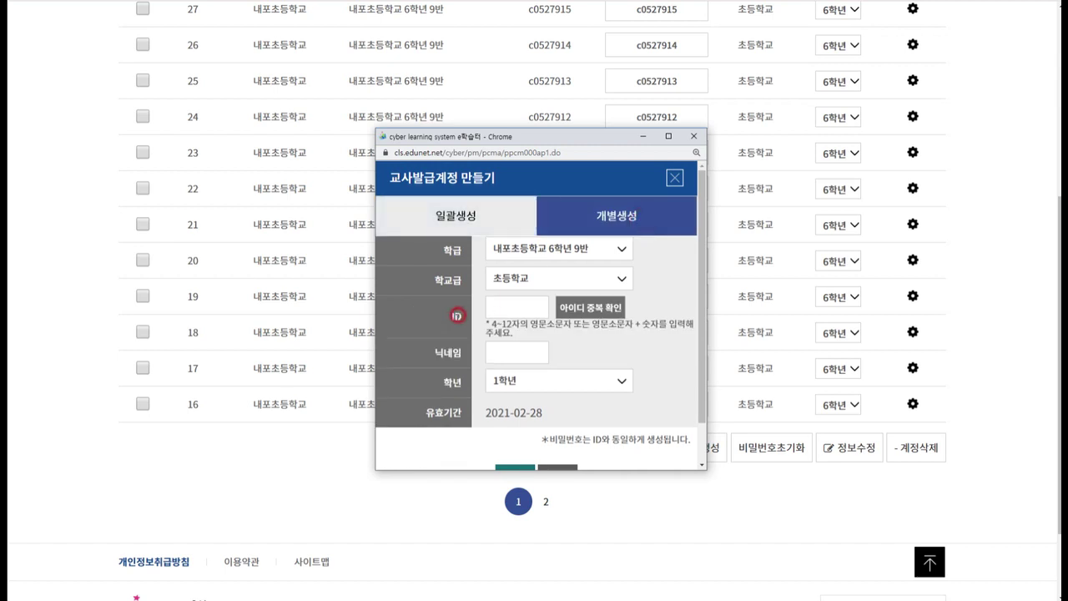
left_click(510, 310)
Enter the new student ID and run the 아이디 중복 확인 check, dismissing the alert.
type("naepo")
type("2020")
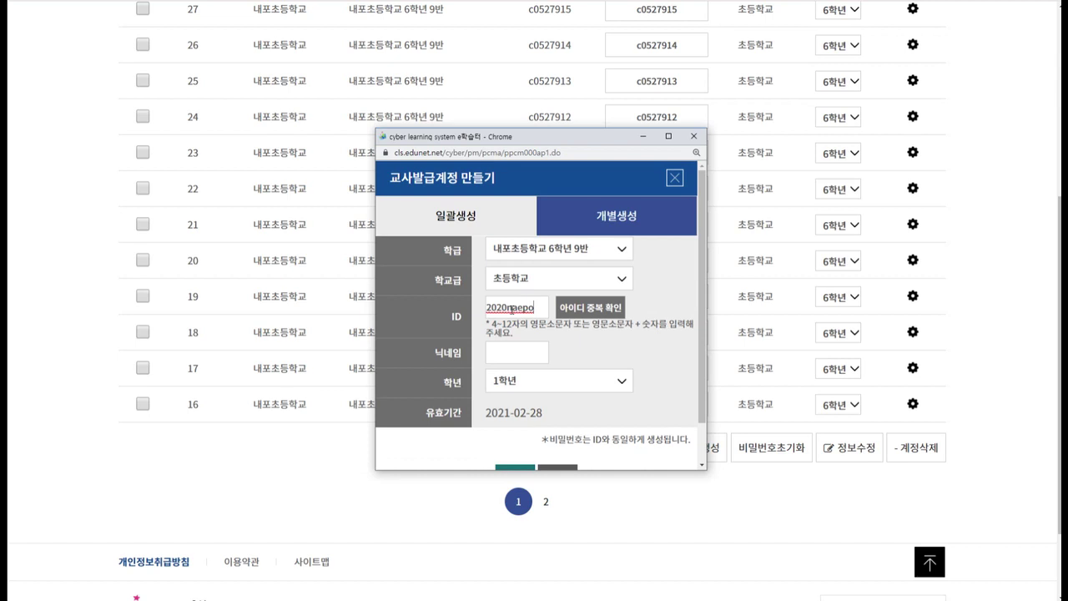
type("060")
key("BackSpace")
key("BackSpace")
type("1")
left_click(583, 313)
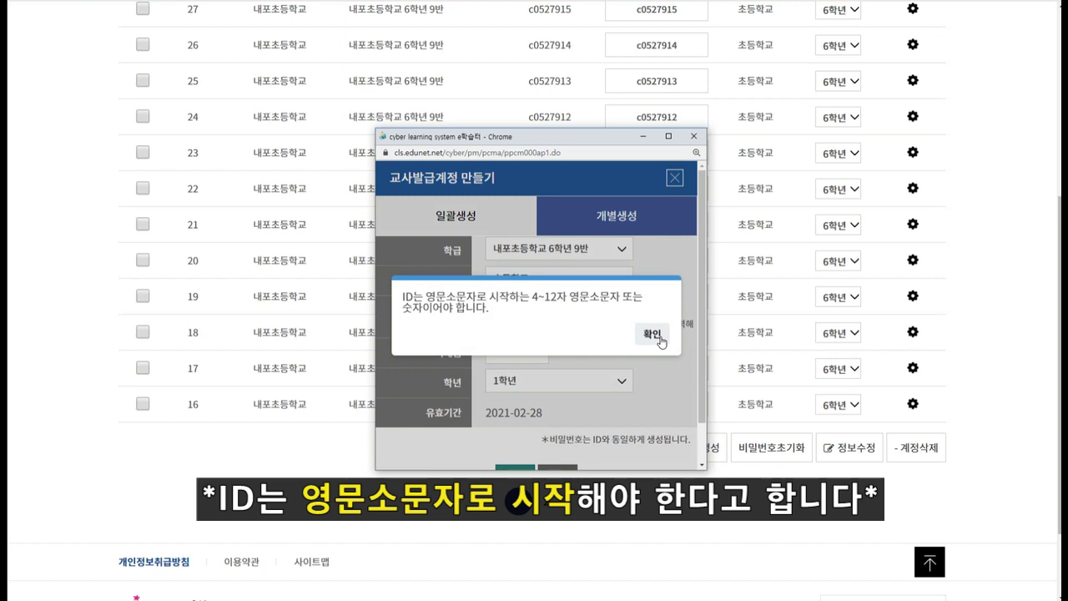
left_click(650, 335)
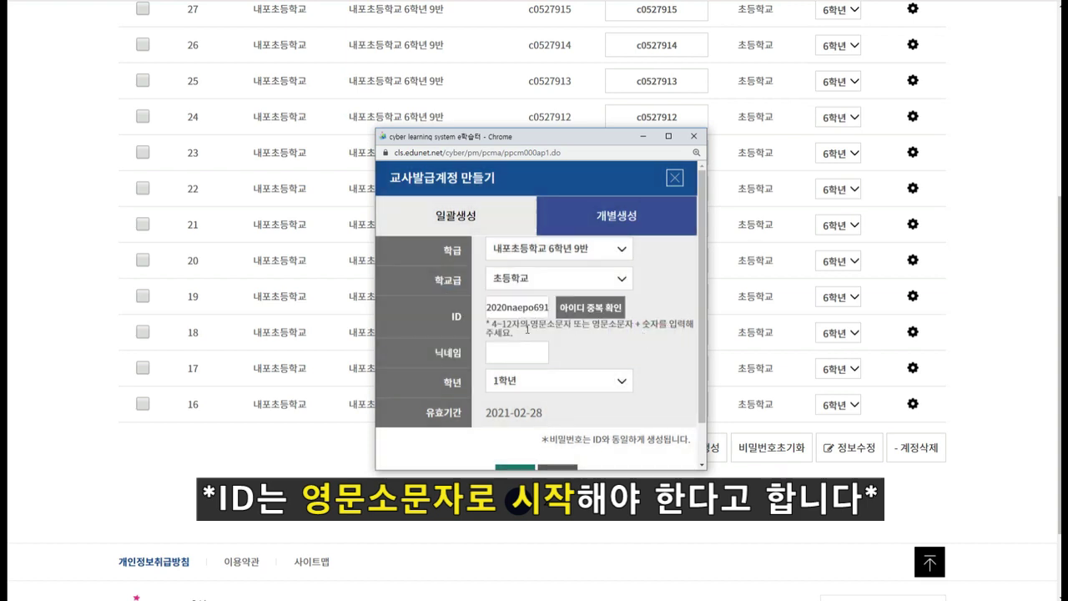
Enter the student's nickname, set grade to 6학년, and return to the 개설된학급 list.
left_click(517, 353)
left_click(557, 379)
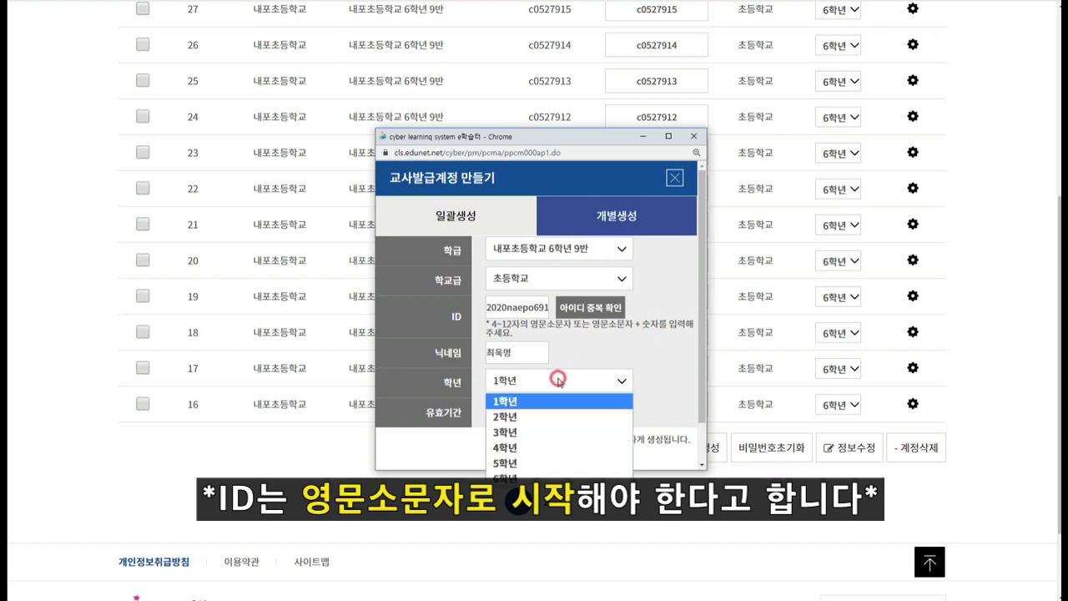
key("Down")
key("Down")
key("Down")
key("Down")
key("Down")
left_click(586, 356)
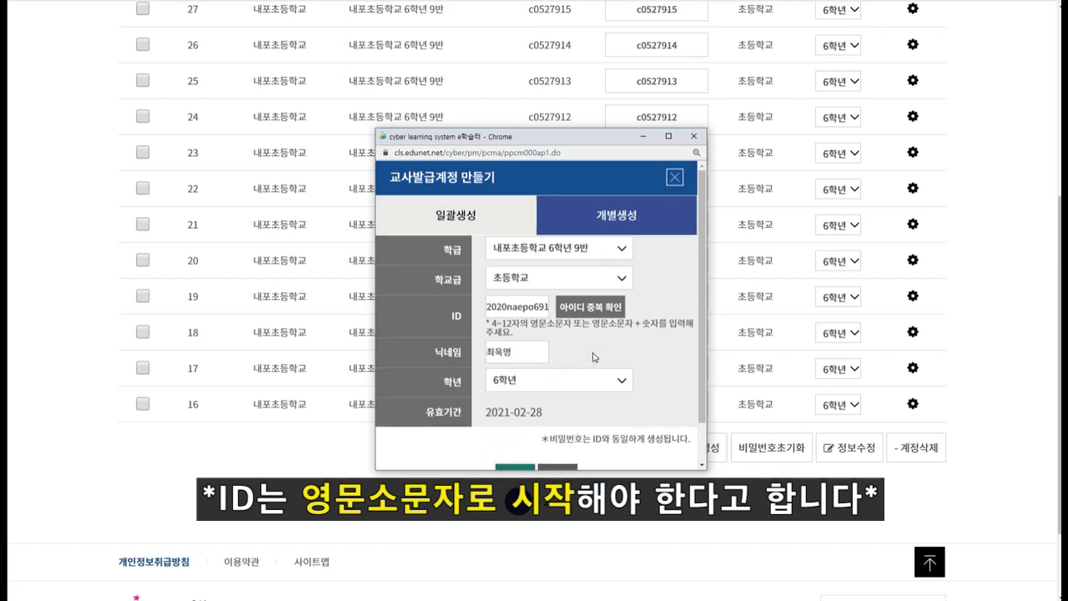
scroll(587, 358, "down", 1)
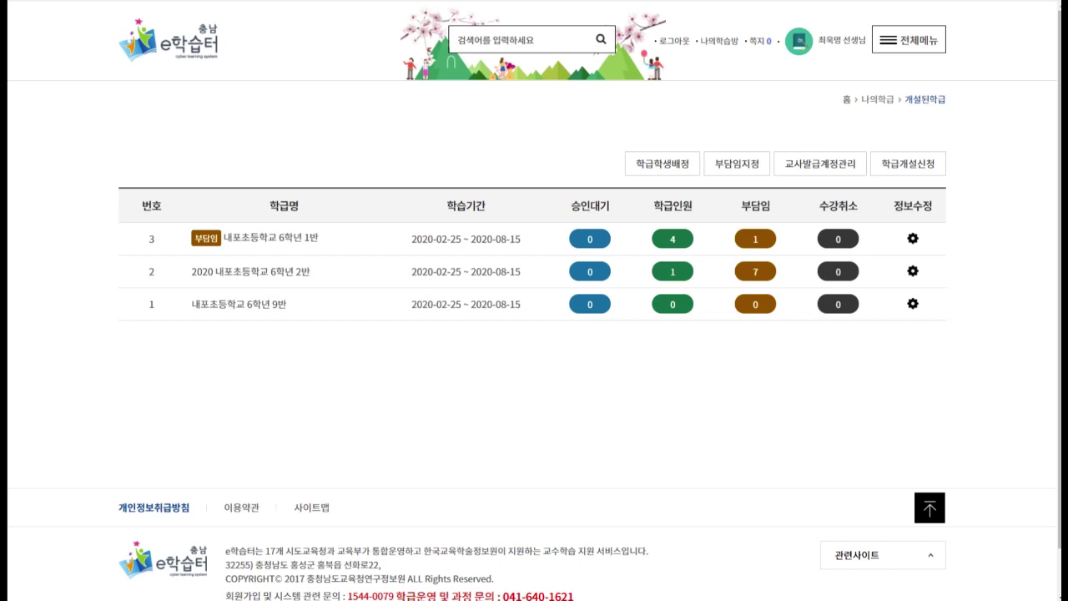
left_click(436, 382)
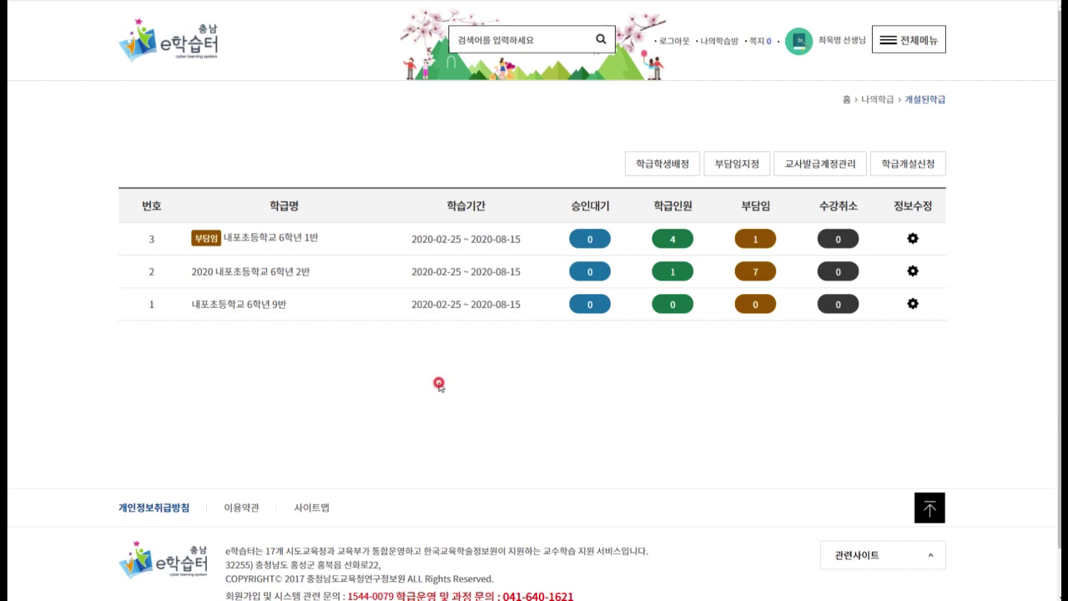
Open the 내포초등학교 6학년 9반 학급메인 page and scroll through its progress and 순위목록 sections.
left_click(377, 358)
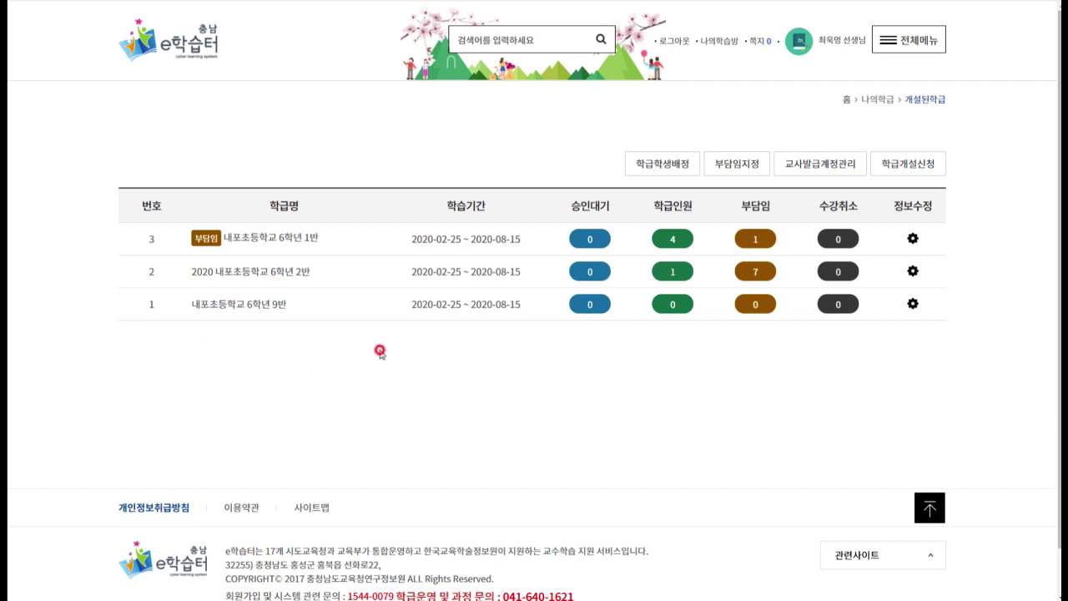
left_click(271, 306)
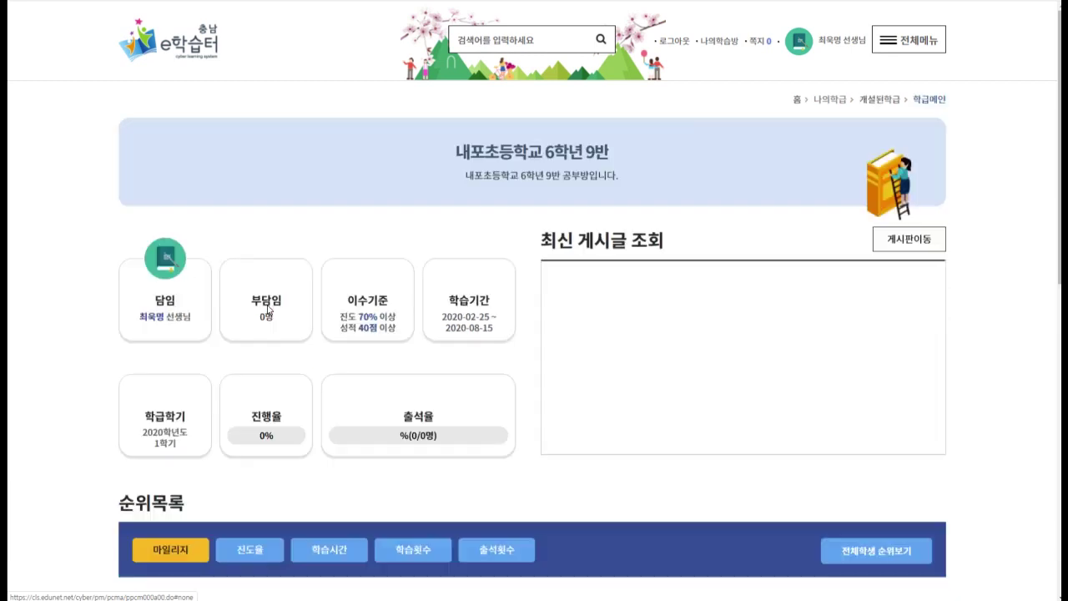
left_click(543, 220)
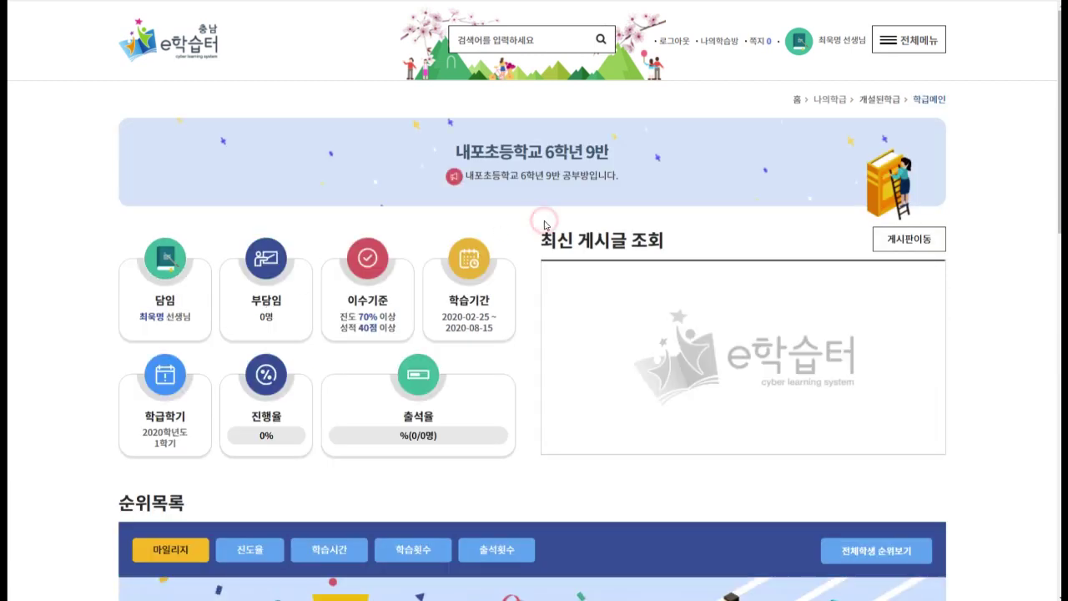
scroll(523, 238, "down", 1)
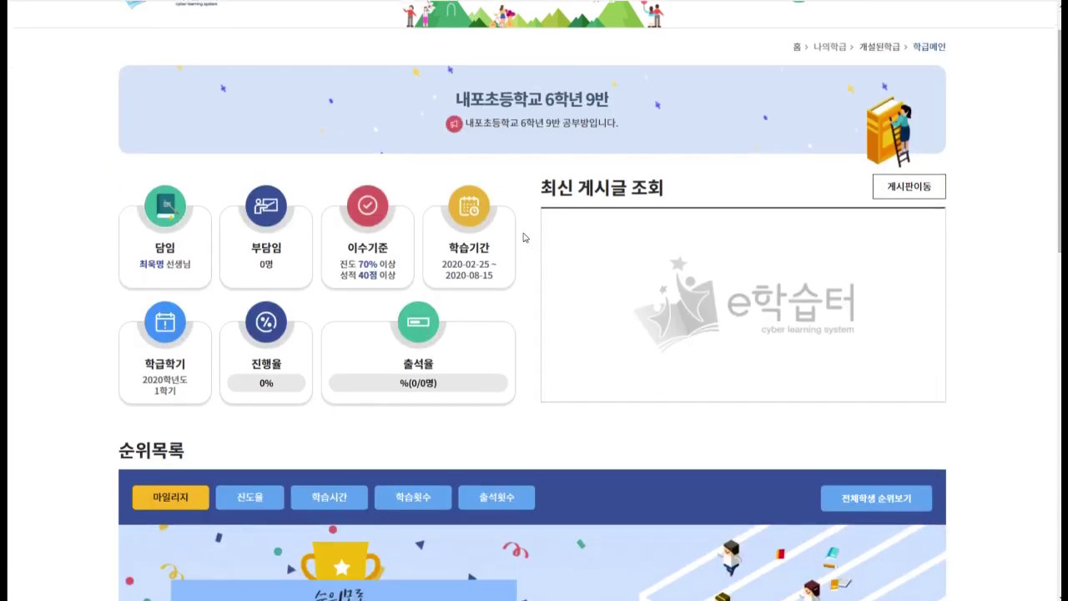
scroll(525, 236, "up", 1)
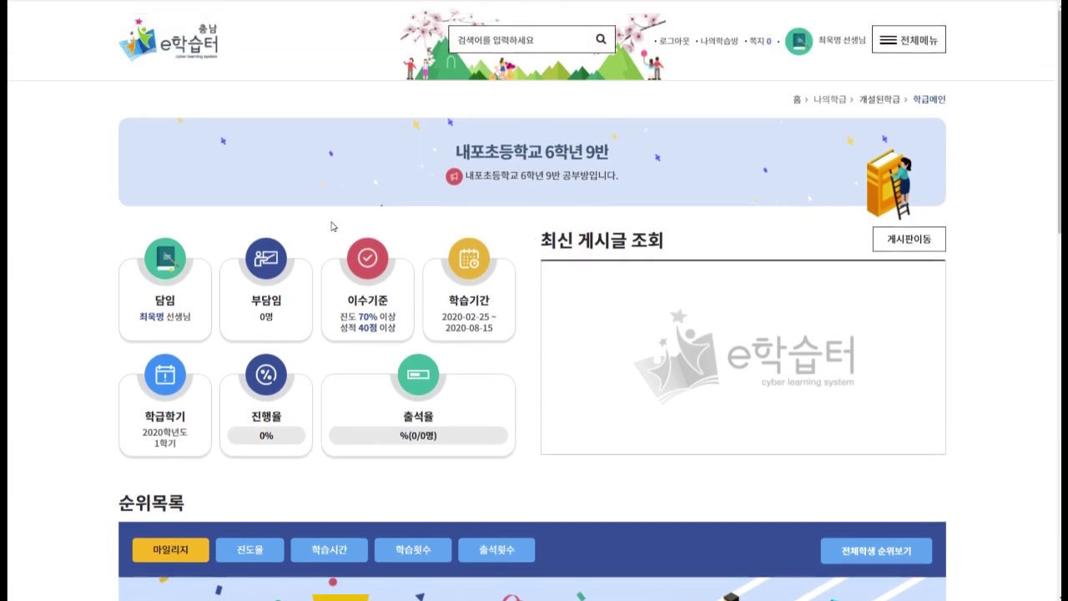
left_click(252, 299)
left_click_drag(455, 302, 499, 332)
left_click(506, 339)
scroll(519, 336, "down", 1)
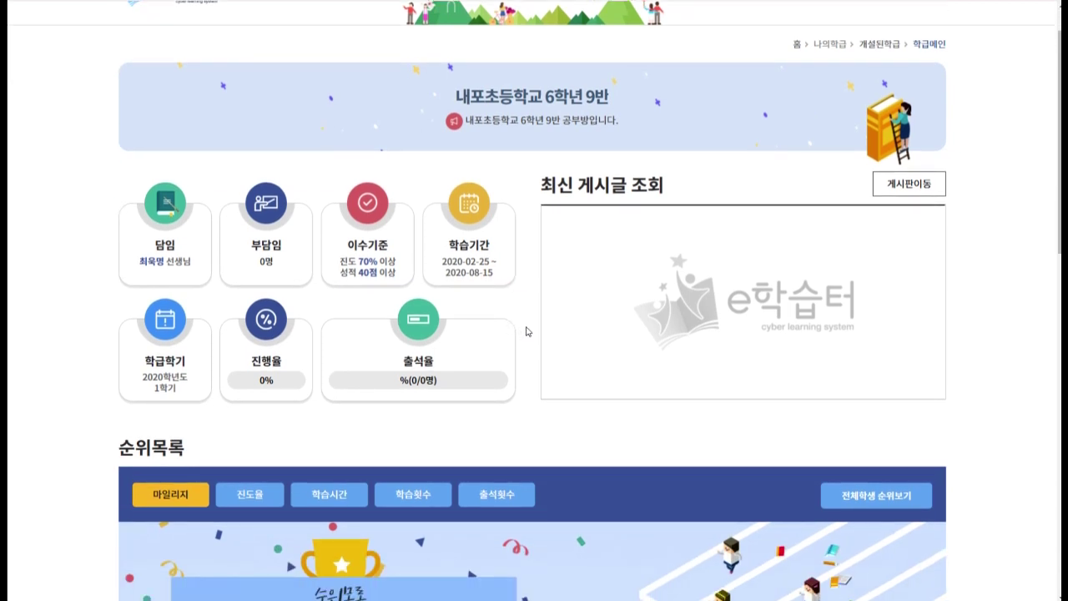
scroll(540, 330, "down", 5)
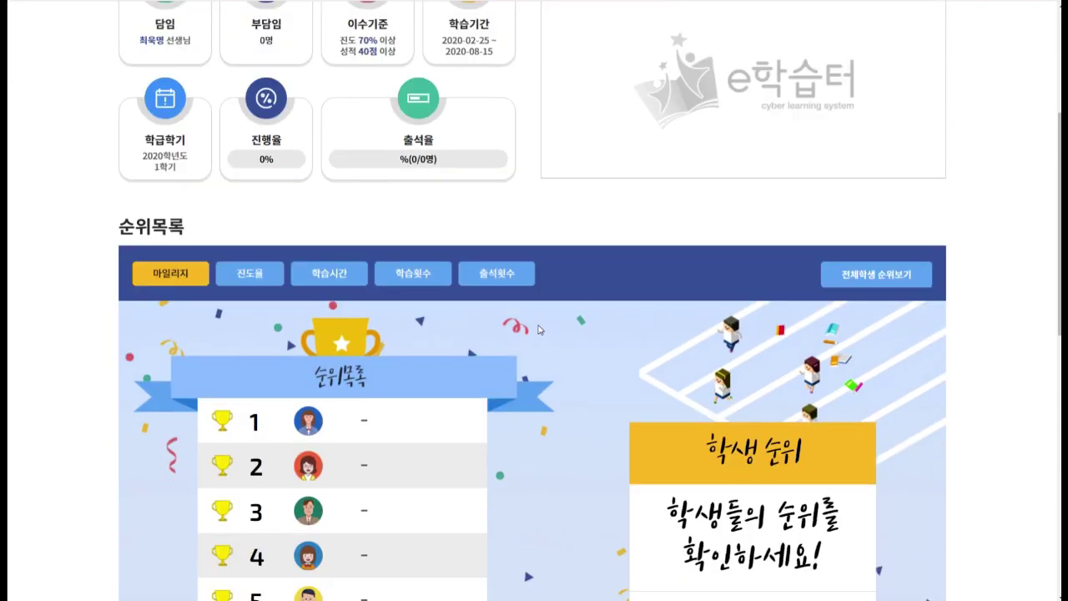
scroll(542, 317, "down", 1)
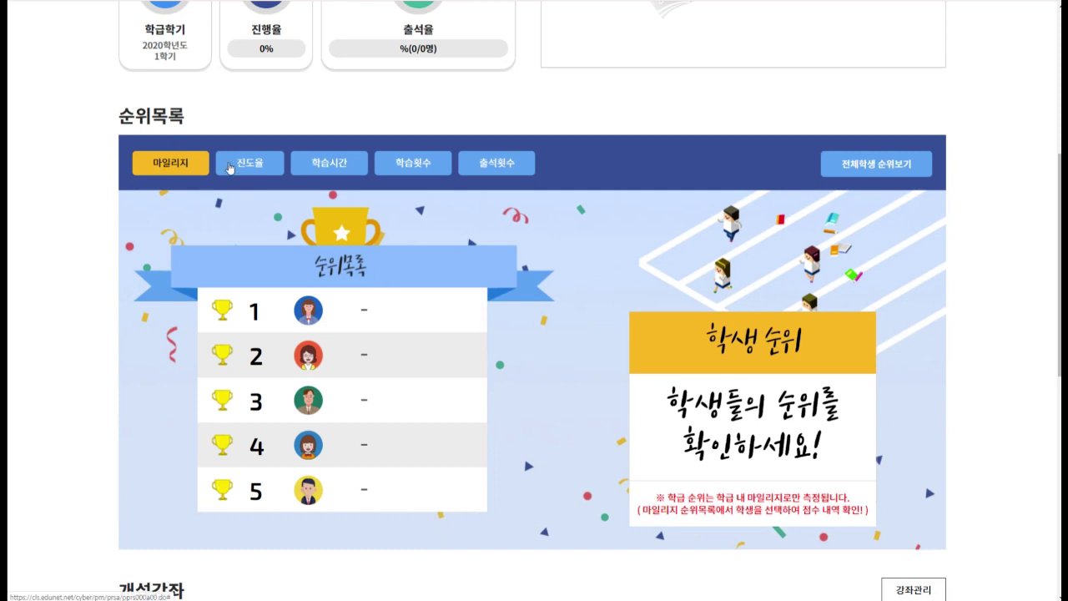
left_click(244, 165)
left_click(319, 163)
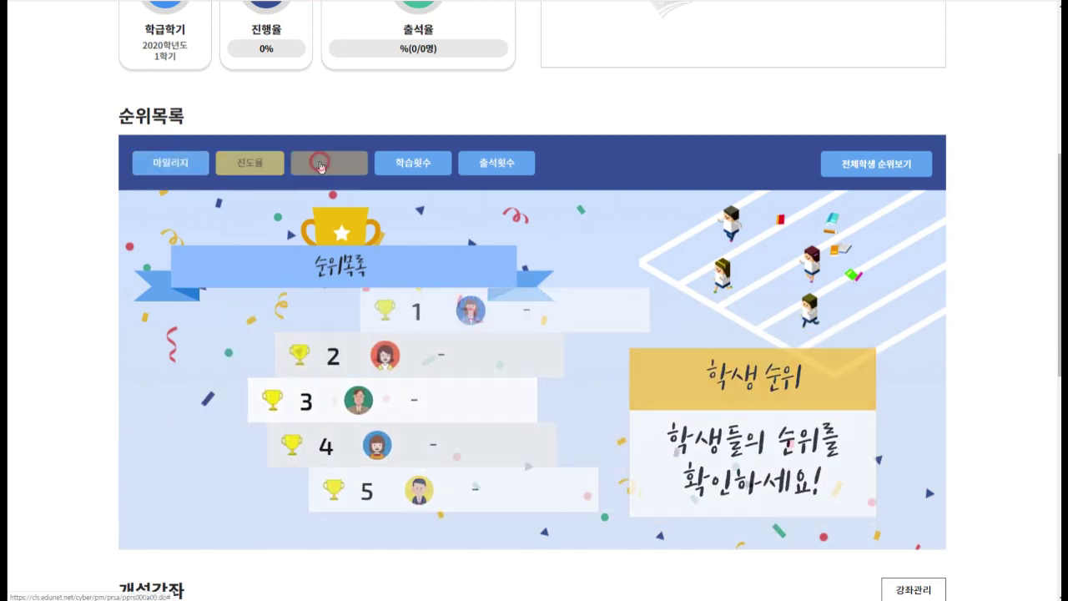
left_click(403, 165)
left_click(482, 163)
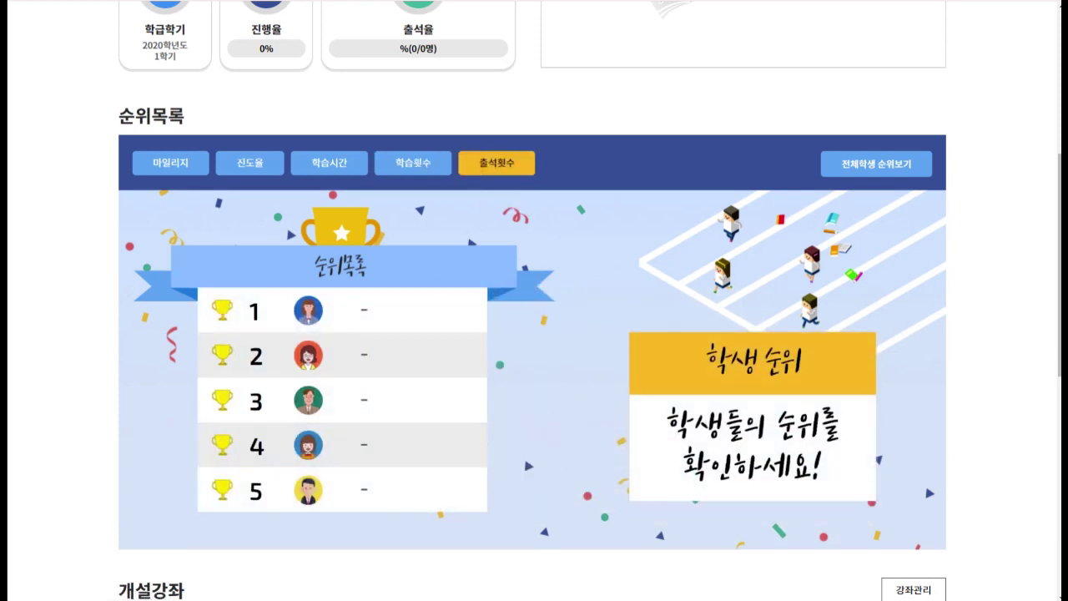
scroll(534, 334, "down", 1)
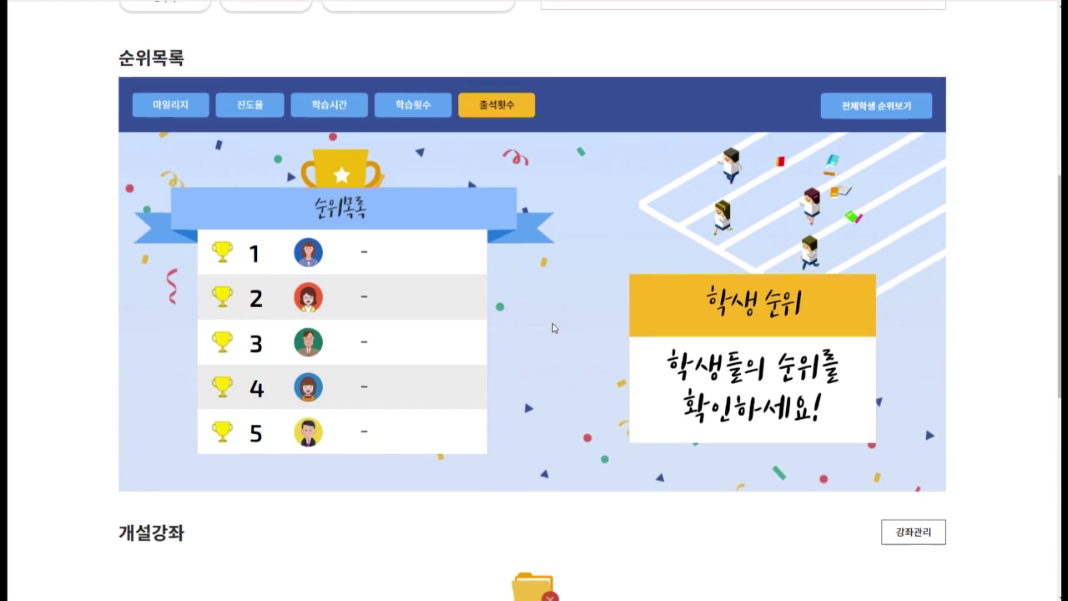
scroll(552, 328, "down", 3)
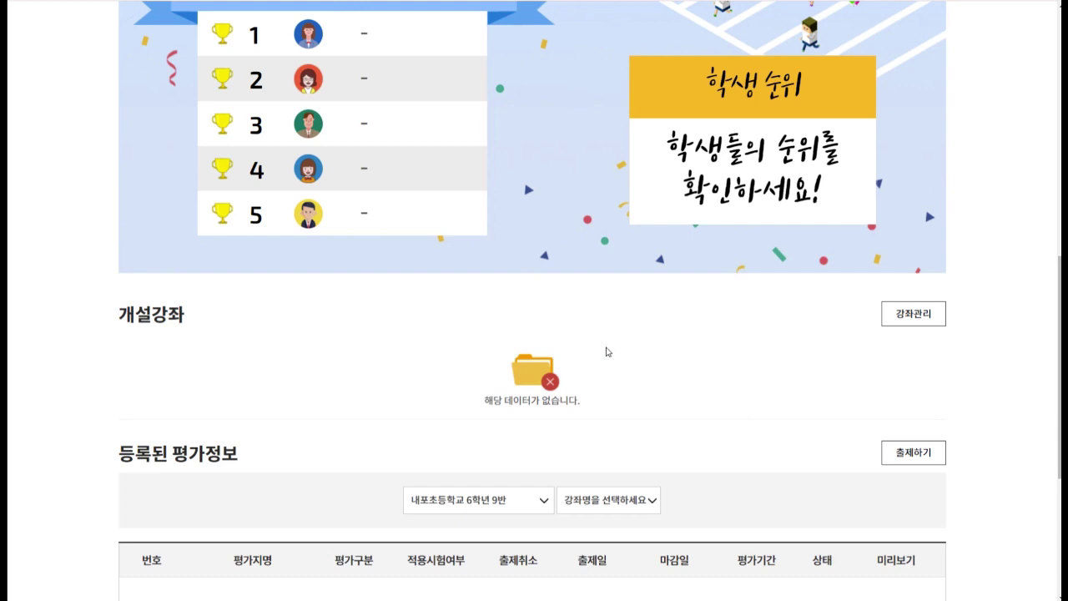
scroll(185, 258, "down", 1)
scroll(351, 320, "down", 2)
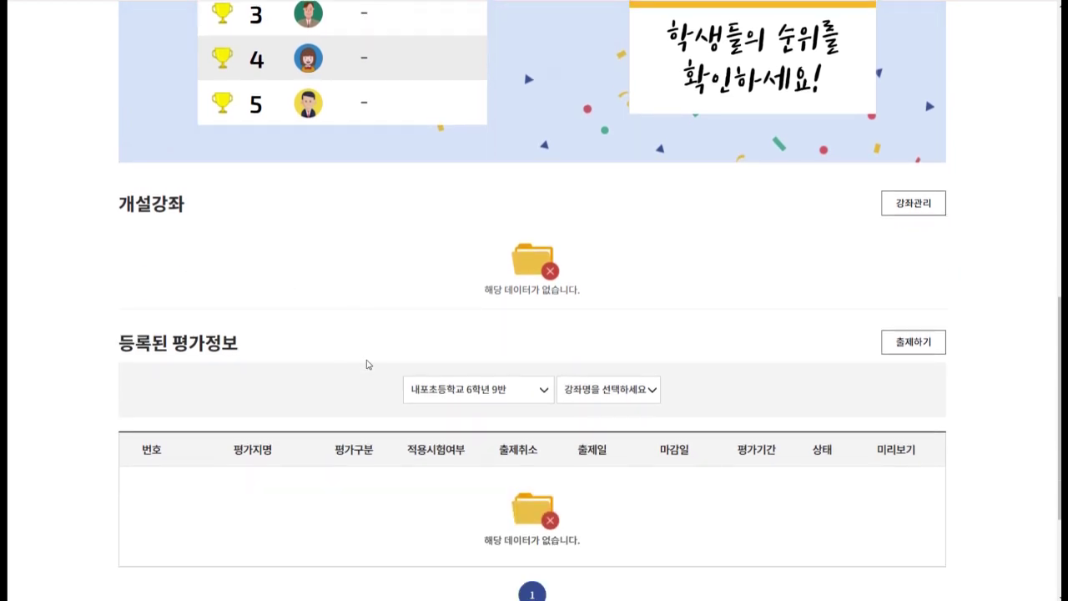
scroll(474, 376, "down", 2)
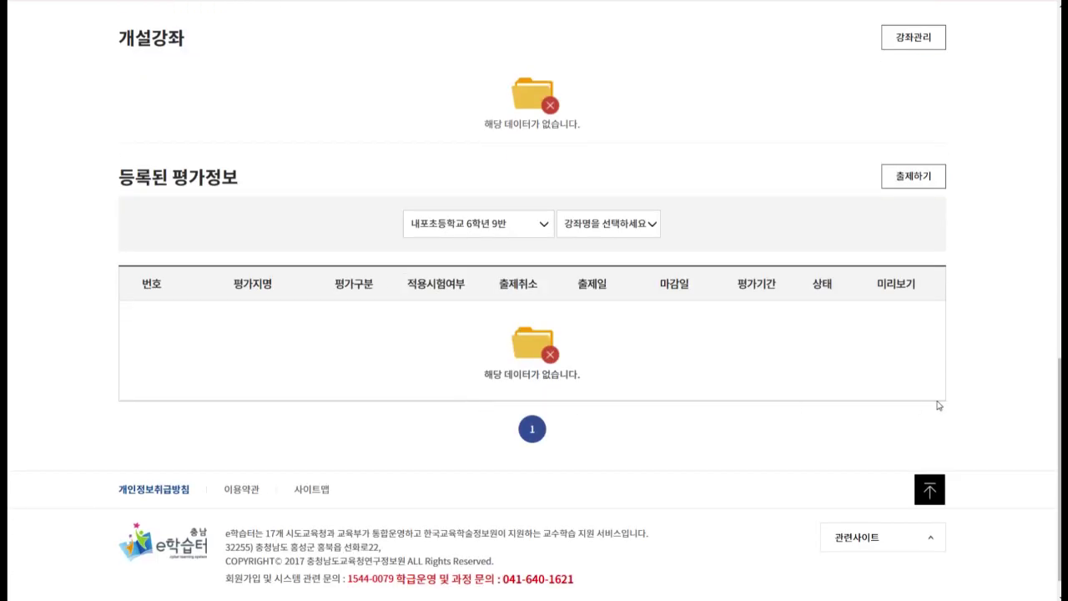
scroll(751, 350, "up", 2)
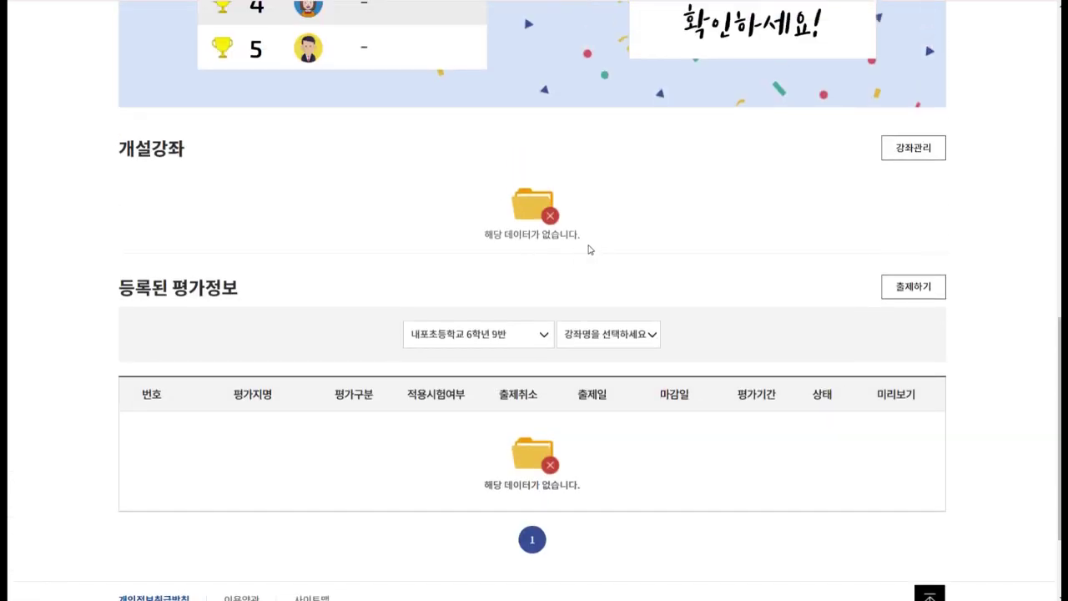
left_click_drag(1058, 327, 1057, 20)
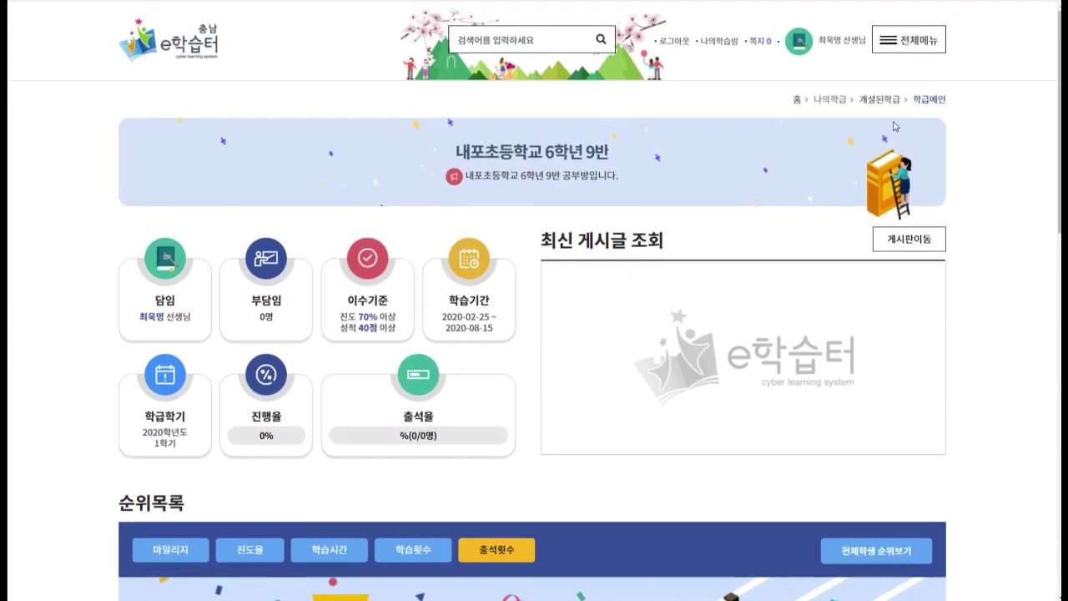
Go to the class 공지사항 board via 게시판이동 and start a new post.
left_click(922, 243)
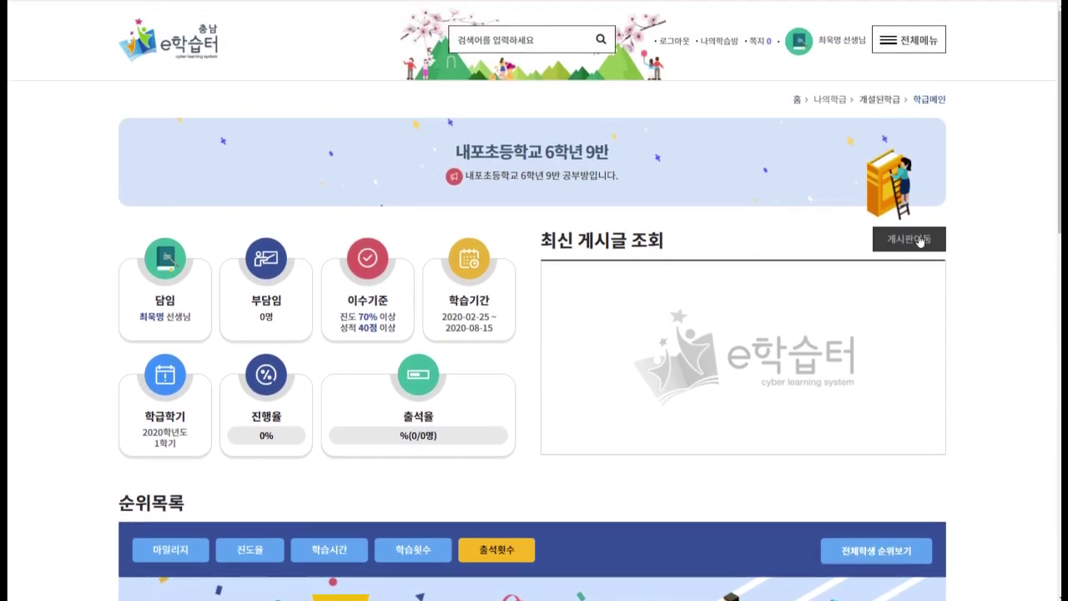
left_click(921, 240)
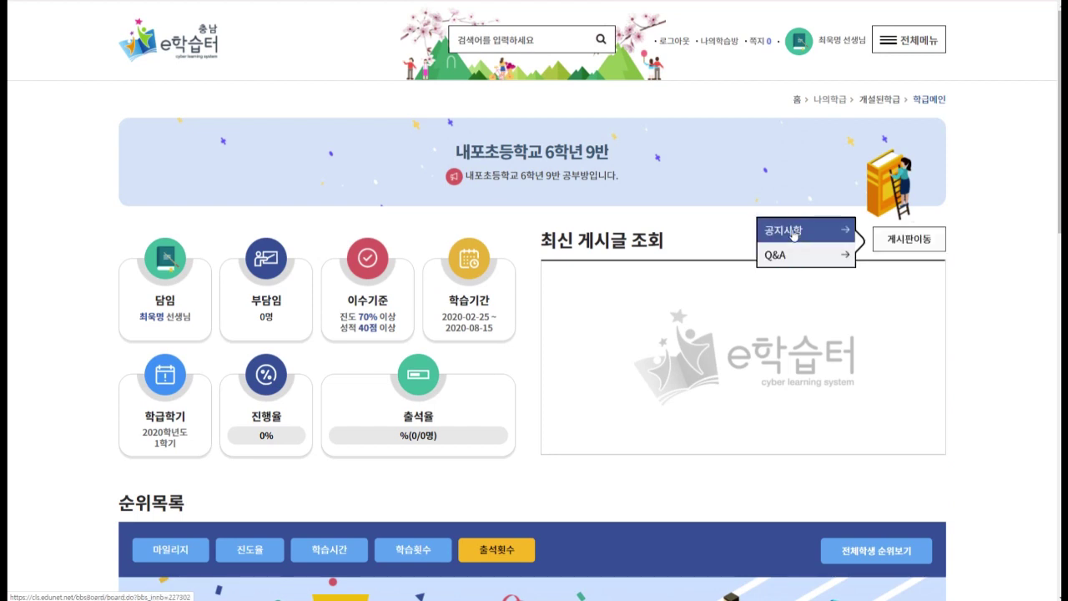
left_click(795, 232)
left_click(686, 285)
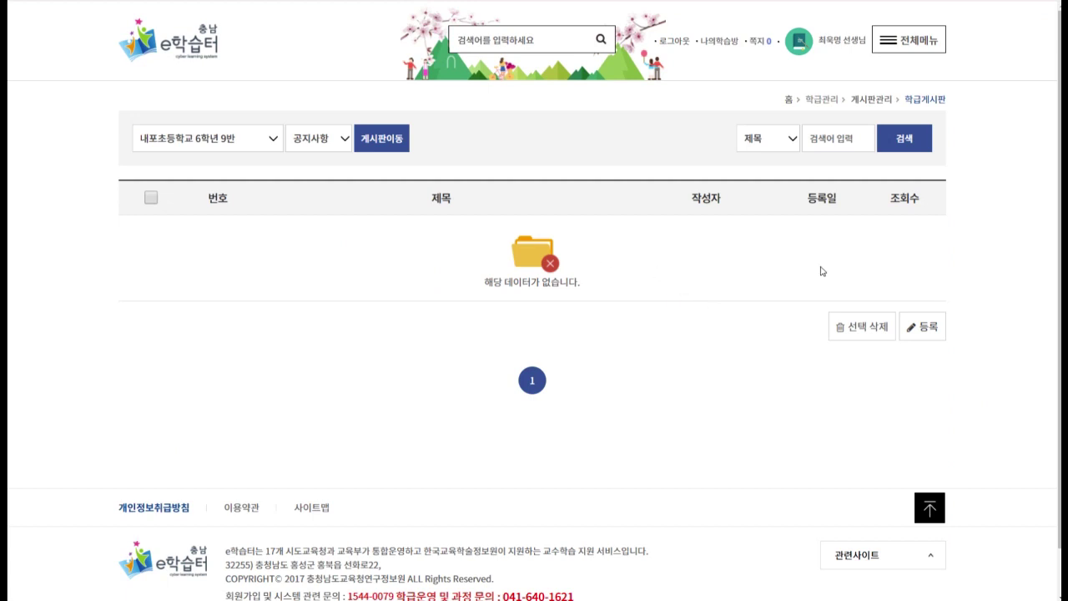
left_click(932, 337)
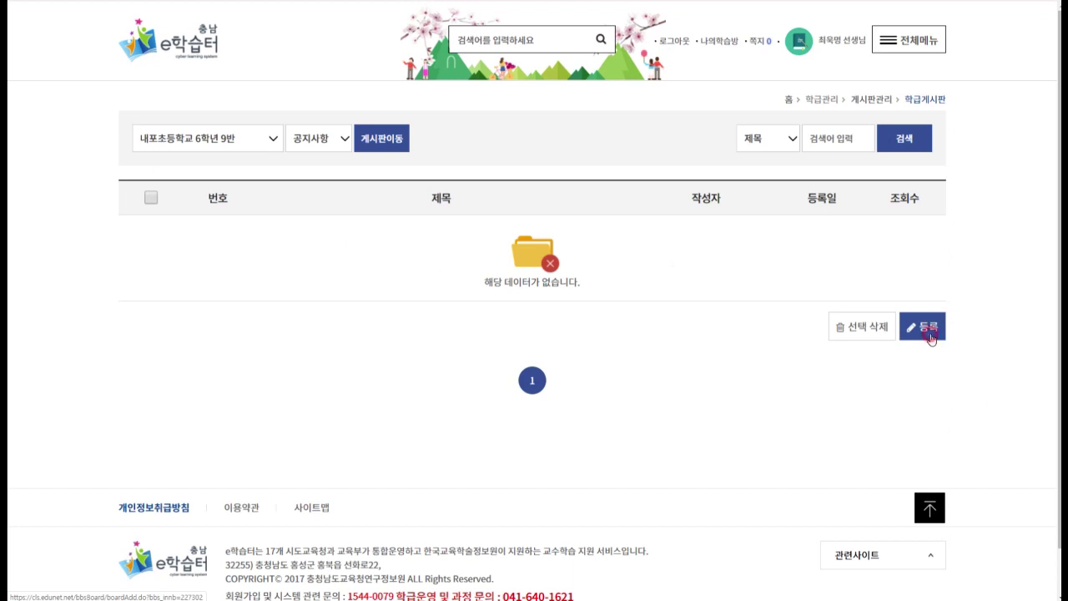
Title the post '6학년9반 공지입니다.', mark it 공지글, and write the body '안녕하세요'.
left_click(347, 183)
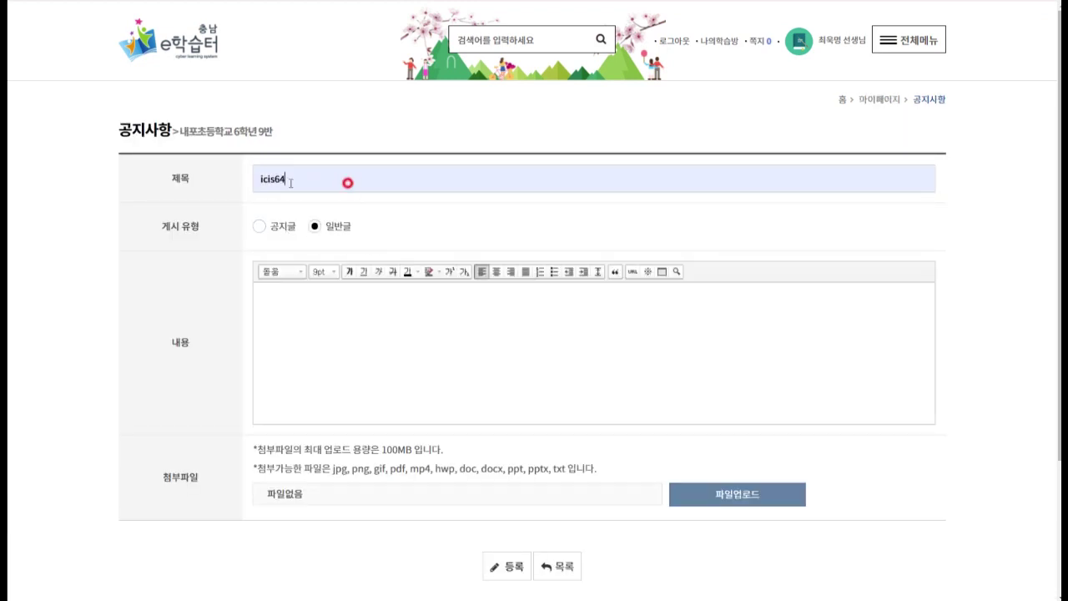
left_click_drag(325, 182, 247, 187)
key("BackSpace")
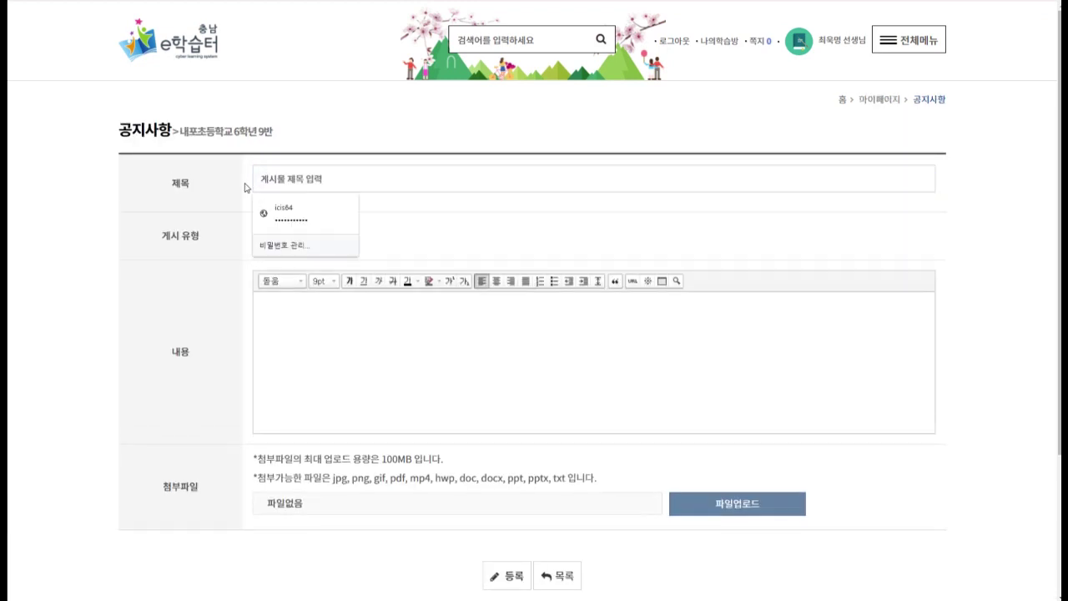
type("6학년")
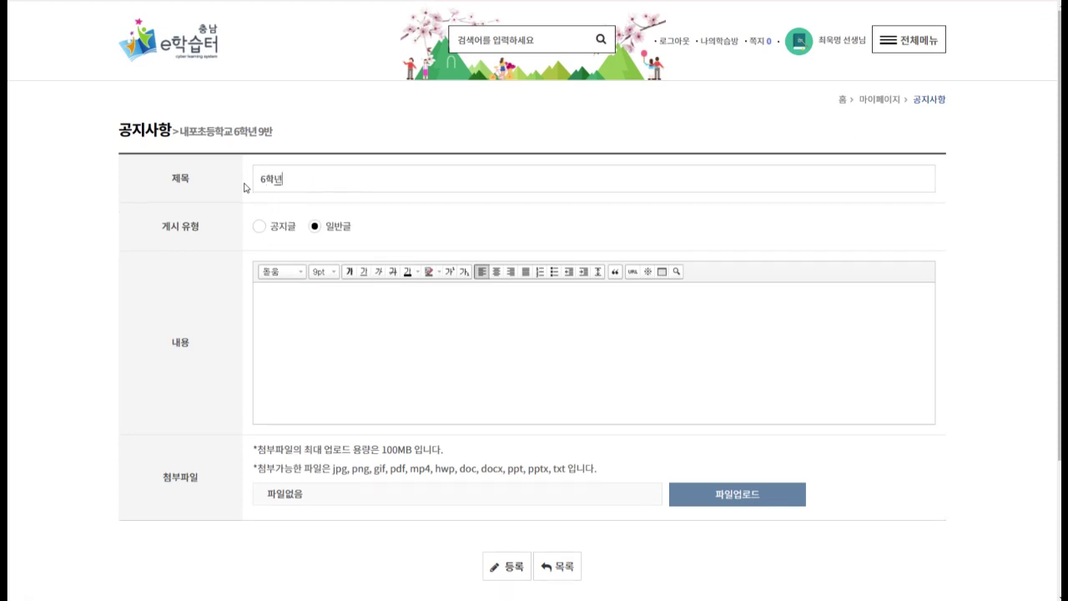
type("9반 공ㅈ지입니다.")
left_click(260, 227)
left_click(359, 349)
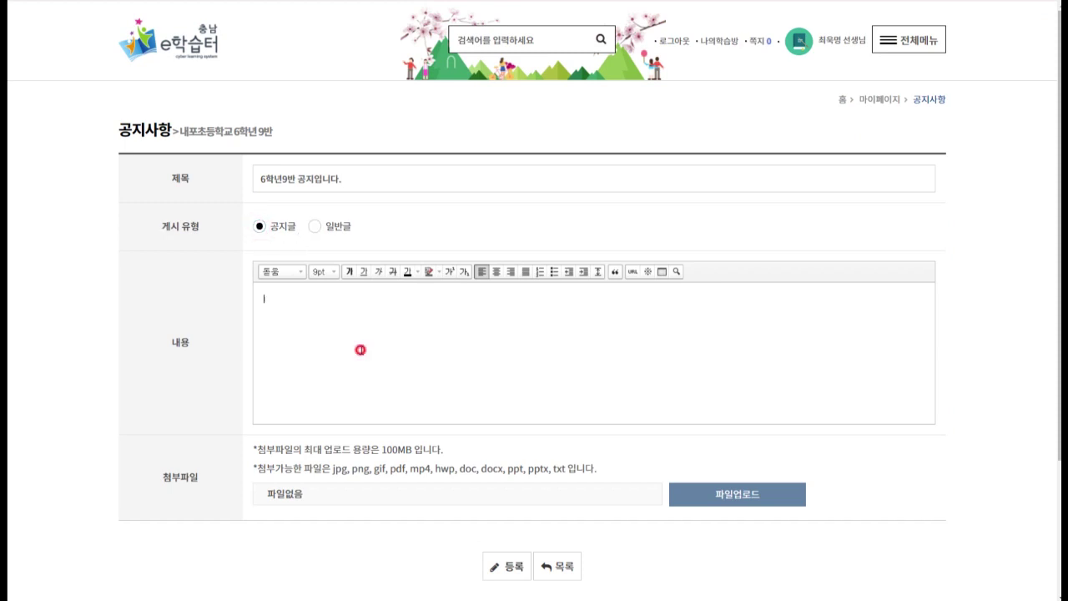
type("안녕하세요")
Submit and confirm the notice, declining the browser's password-save prompt.
scroll(460, 396, "down", 1)
left_click(507, 510)
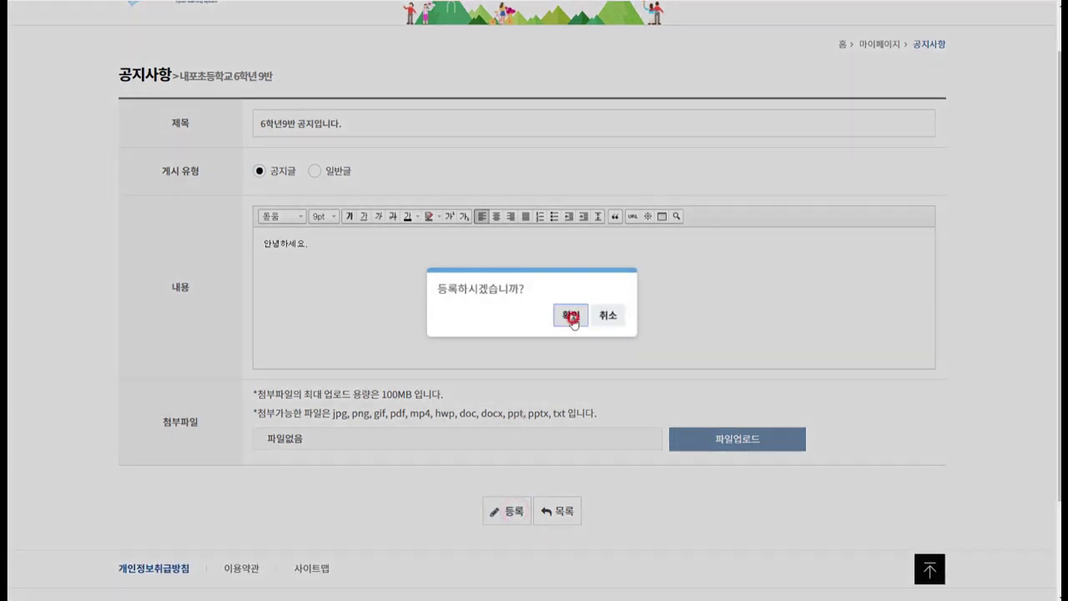
left_click(572, 316)
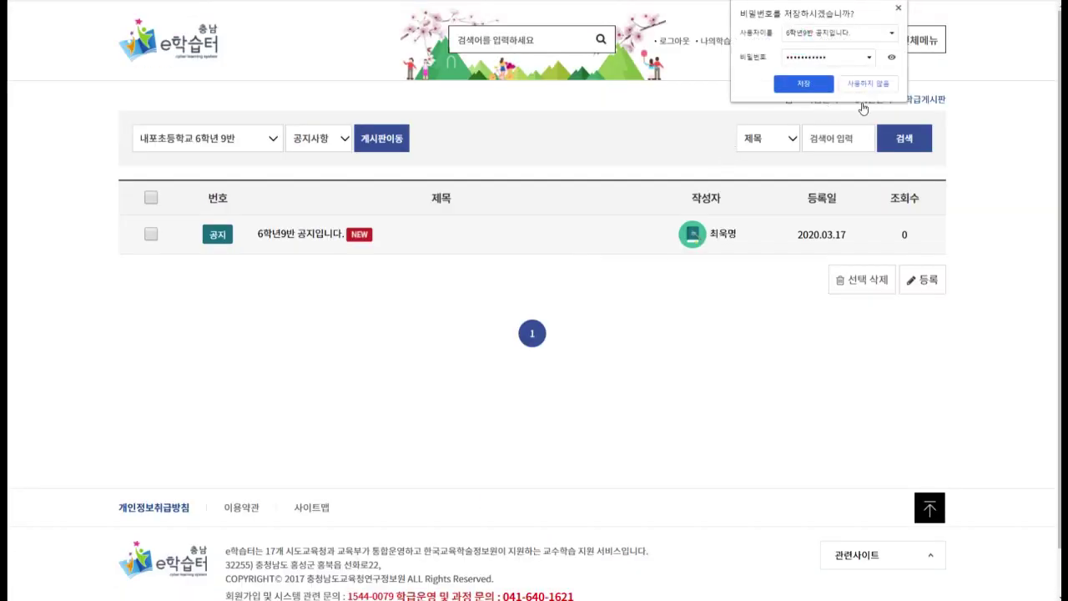
left_click(881, 84)
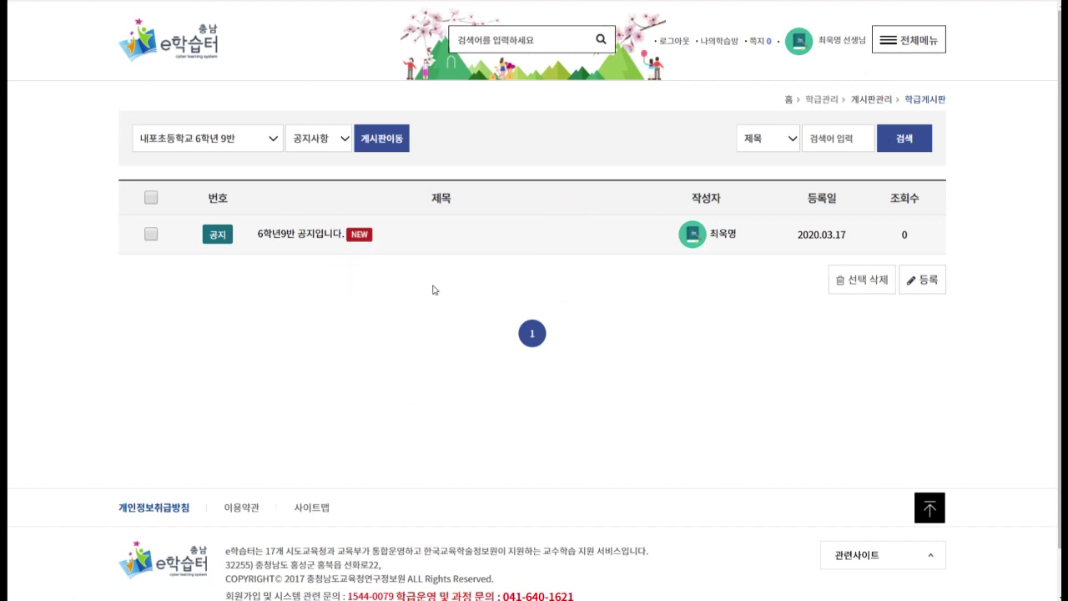
left_click(898, 46)
Return via 전체메뉴 > 개설된학급 to the 6학년 9반 main page listing the new notice.
left_click(918, 38)
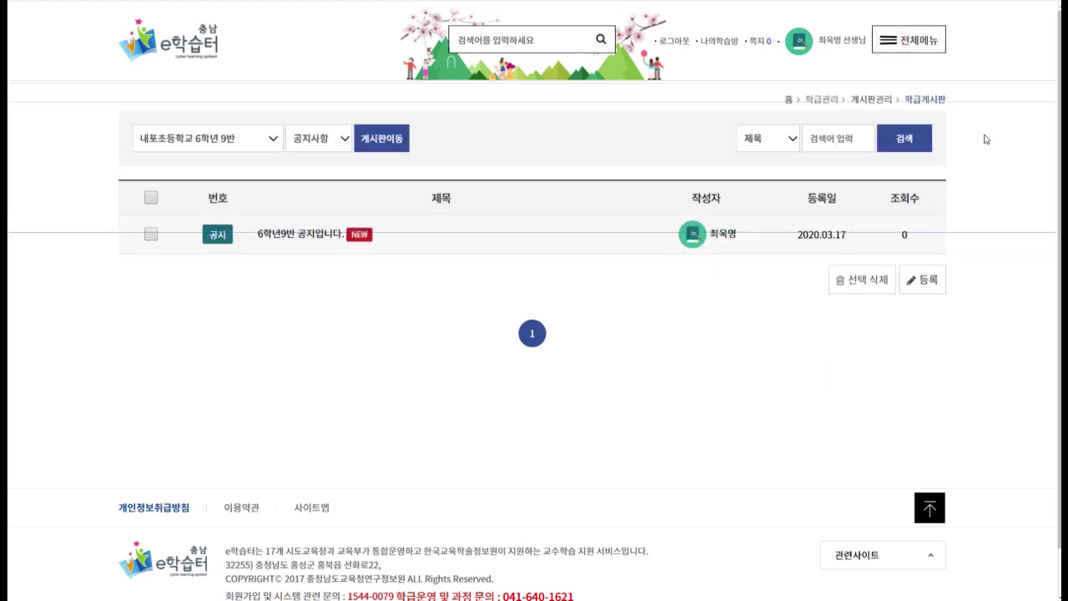
left_click(920, 35)
left_click(445, 169)
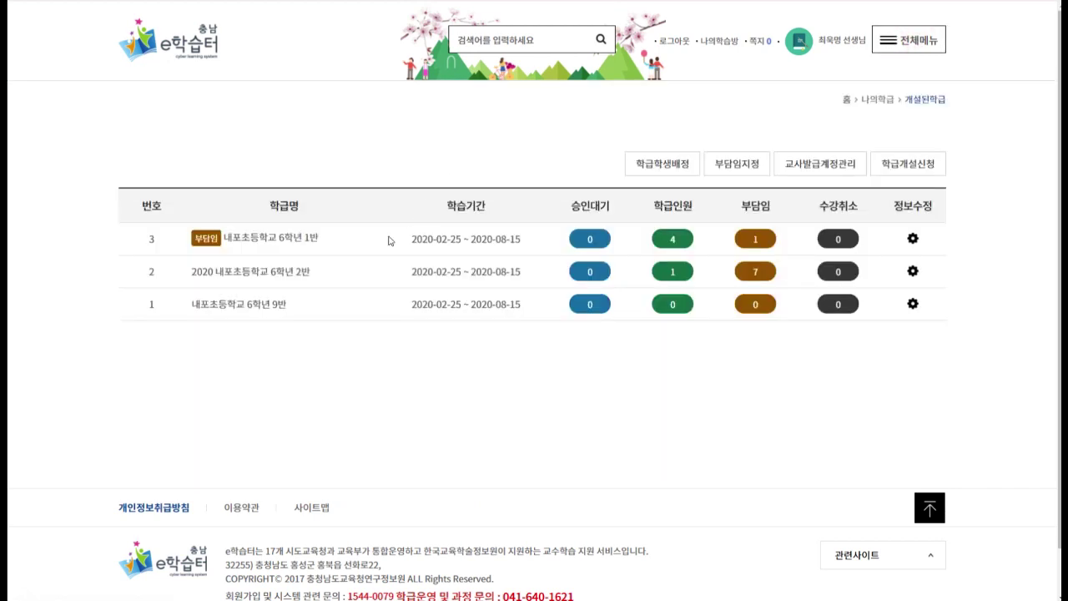
left_click(253, 308)
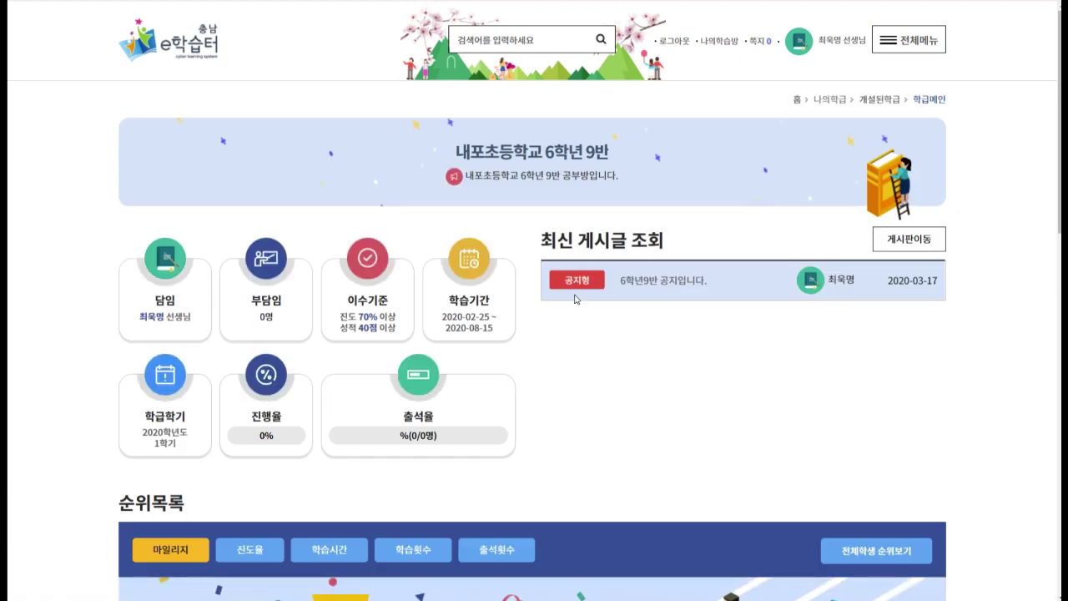
left_click_drag(550, 287, 907, 317)
left_click(906, 317)
left_click(891, 240)
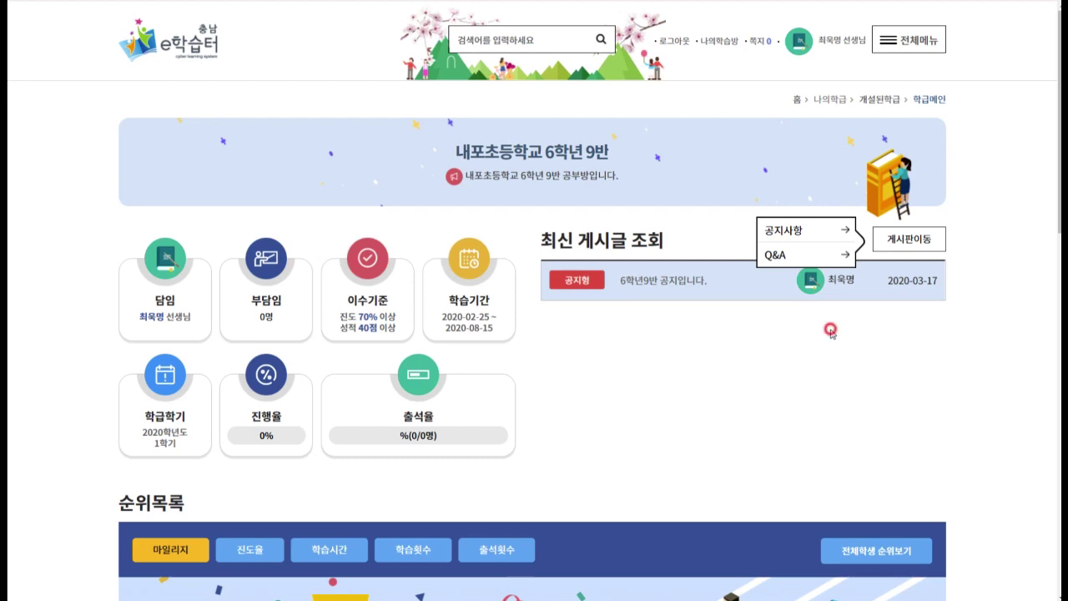
left_click(917, 52)
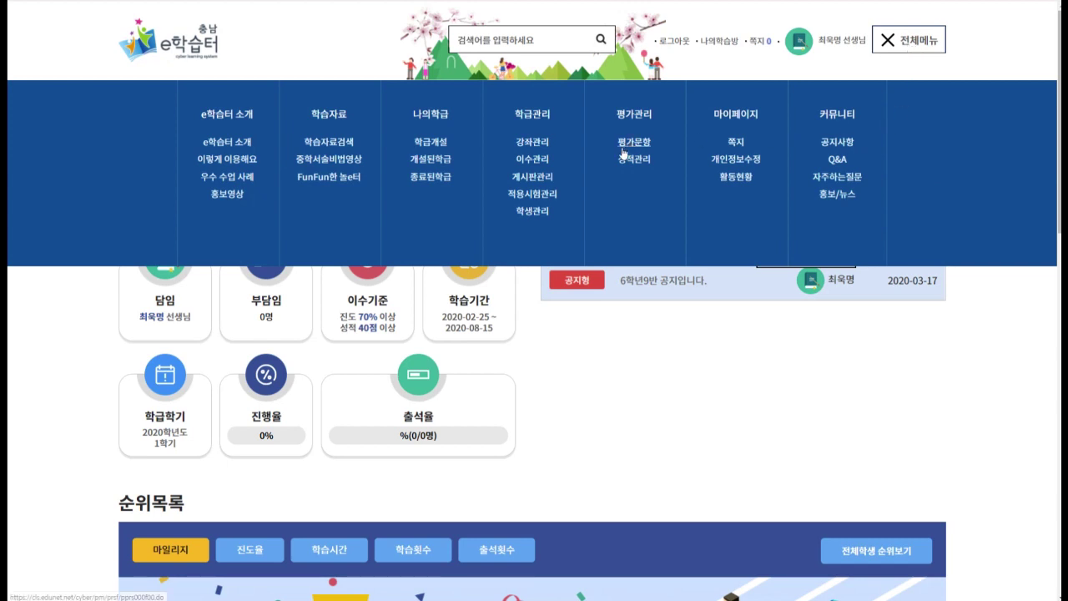
In board management, start a new class board and set its type to 토론형.
left_click(535, 176)
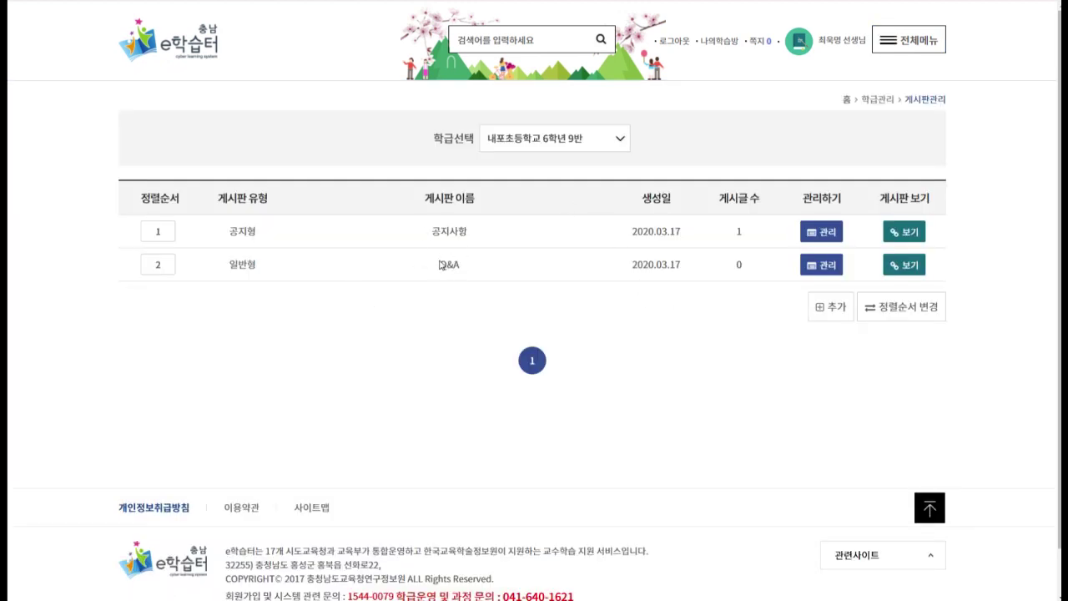
left_click(829, 307)
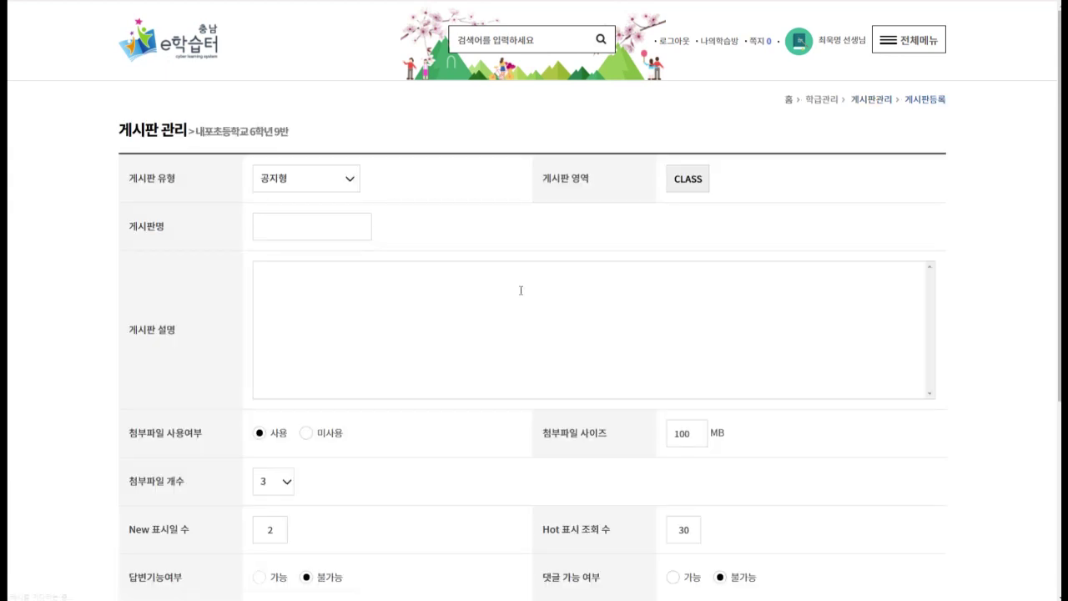
left_click(316, 184)
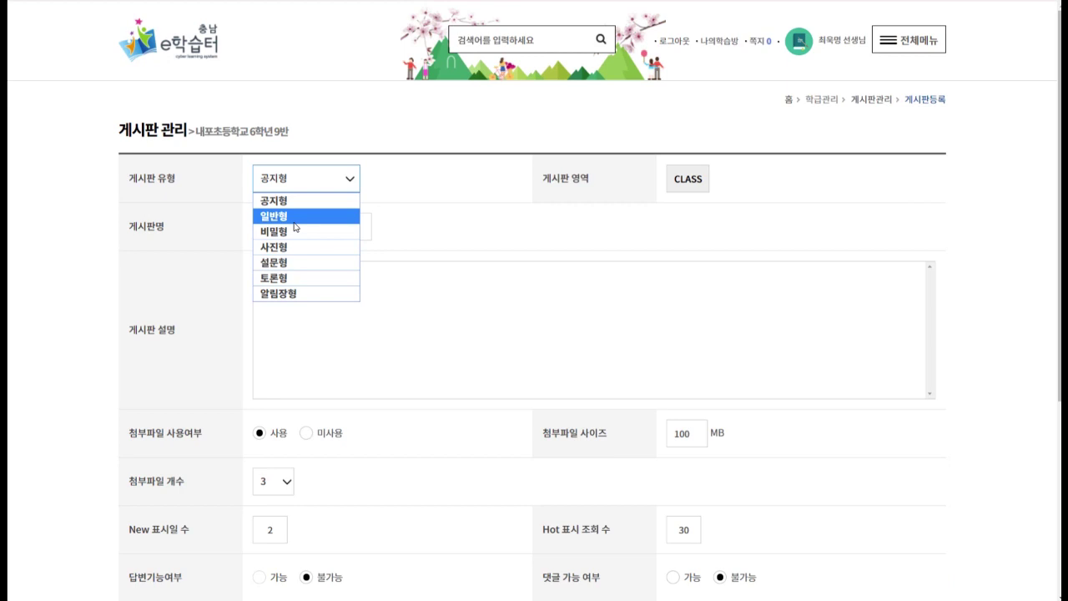
left_click(948, 338)
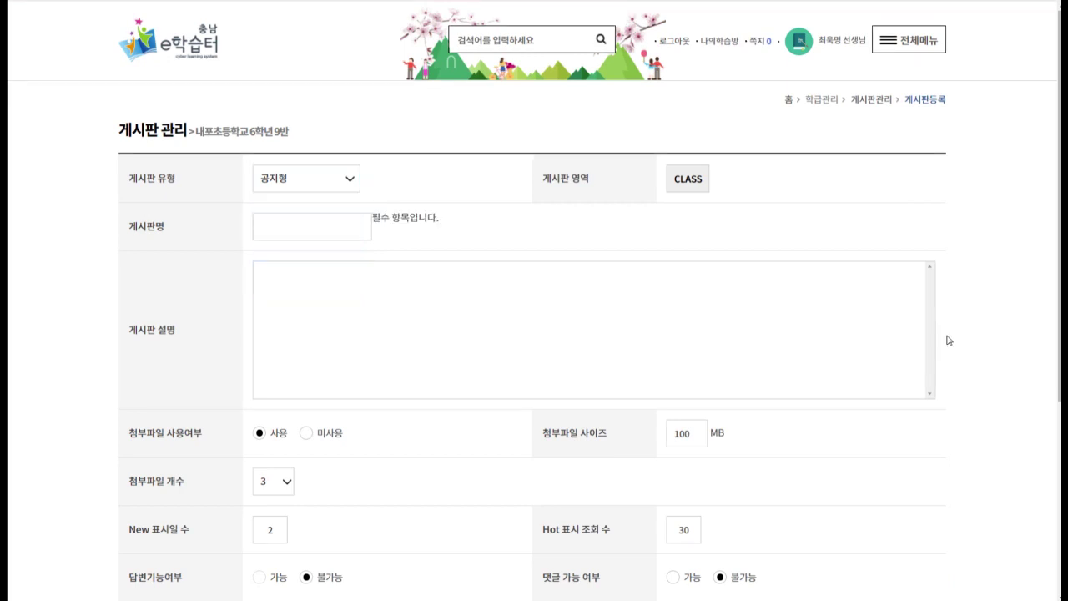
left_click(296, 175)
left_click(288, 278)
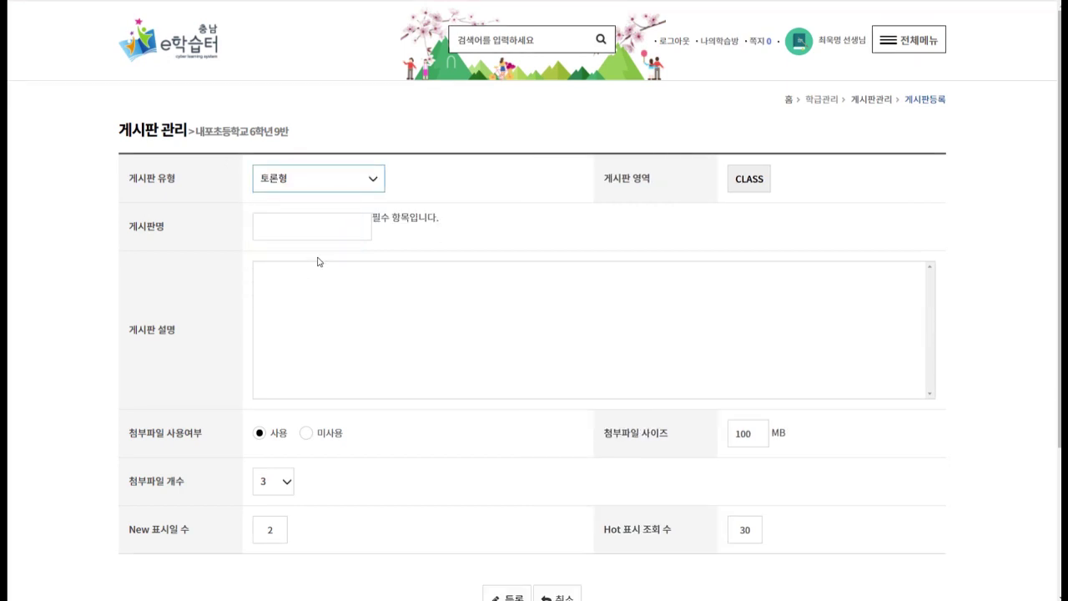
Name the board '토론 게시판' with a two-line description asking students to post 찬반 opinions.
left_click(307, 224)
left_click(320, 227)
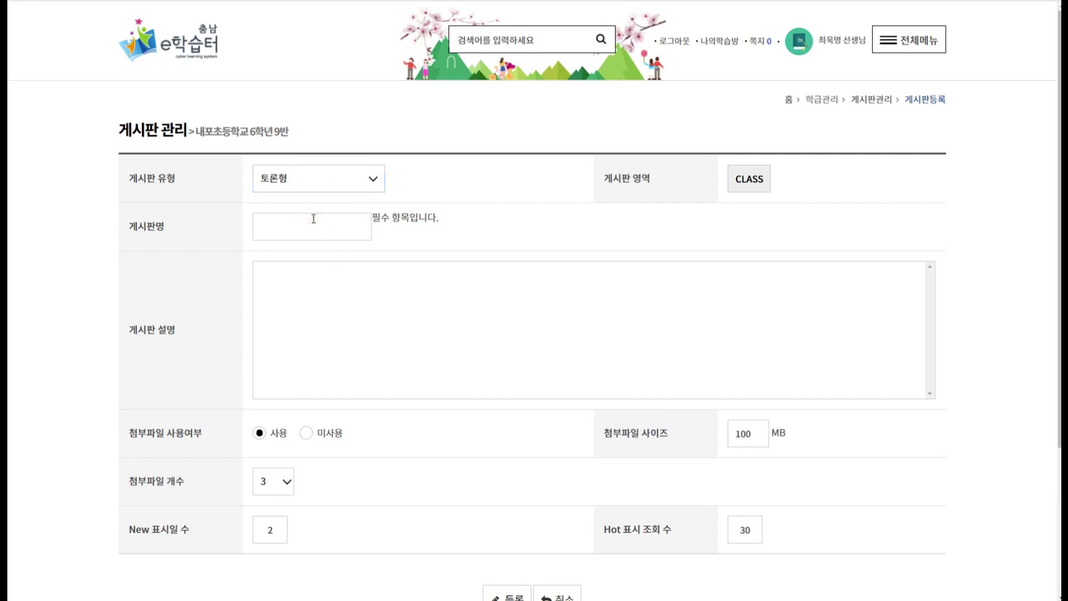
type("토론 게시판")
left_click(395, 325)
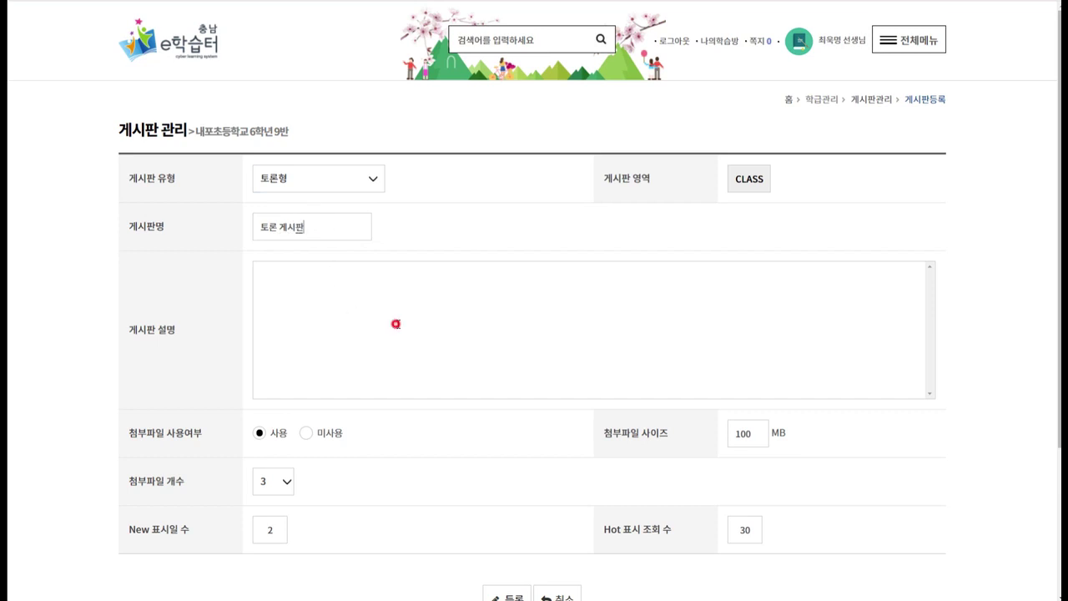
type("토론 게시판 ㅇ")
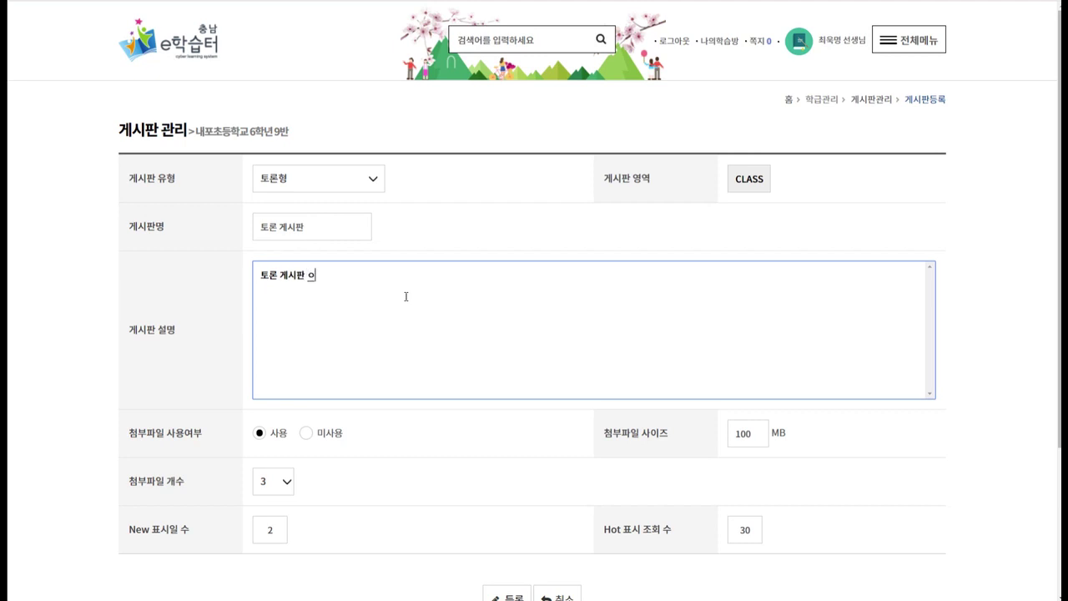
type("입니다.")
key("Return")
type("토론 주제에 들어와 찬ㅂ")
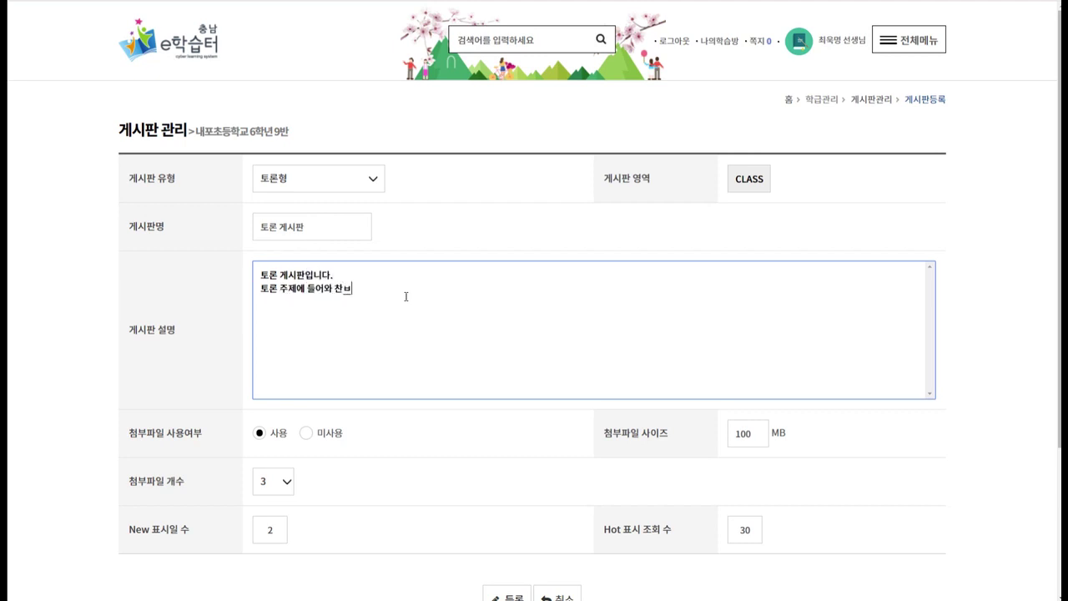
type("반ㅇ에 의견을 적어주세요.")
left_click(466, 460)
Register the debate board and confirm both dialogs to return to the board list.
scroll(475, 371, "down", 2)
left_click(503, 489)
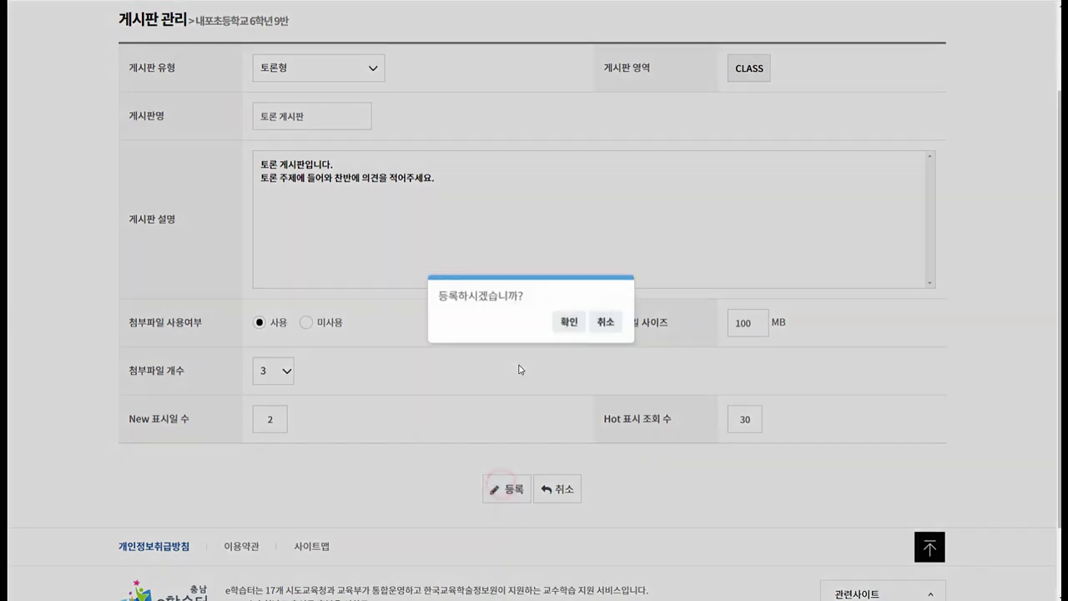
left_click(569, 322)
left_click(608, 321)
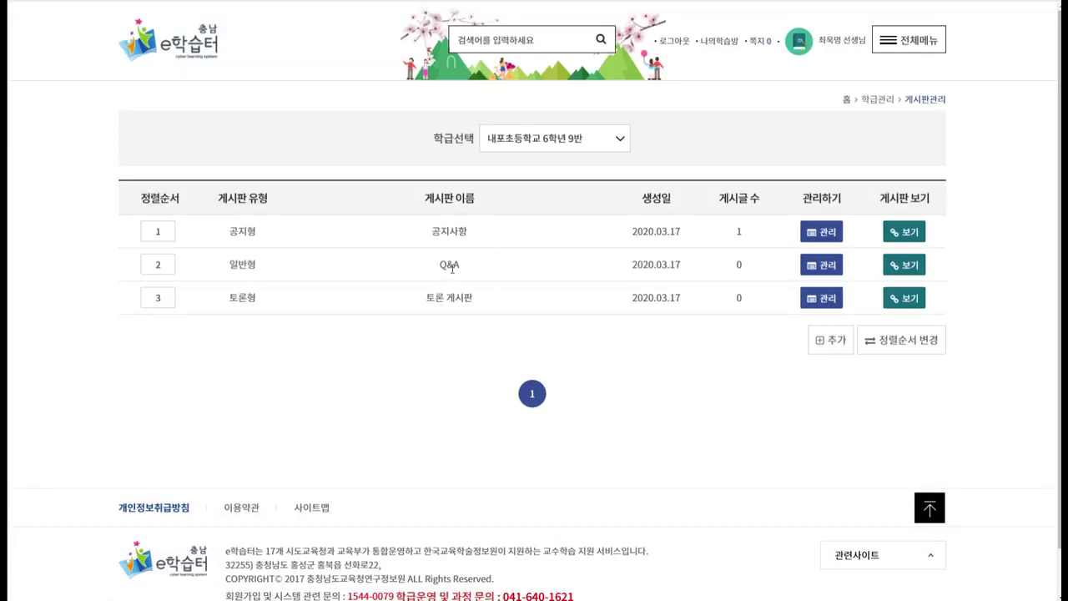
left_click_drag(423, 301, 494, 305)
Start a 토론 게시판 post titled '코로나-19를 예방하기 위해서 손을 자주 씻어야 할까요?' with body '의견을 들려주세요'.
left_click(489, 302)
left_click(401, 305)
left_click(909, 305)
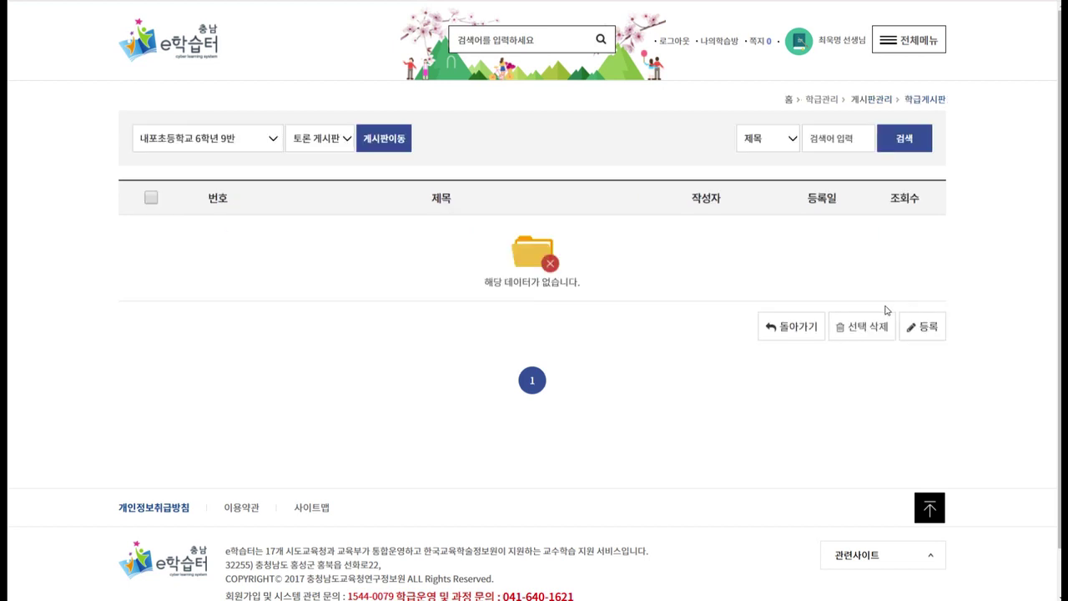
left_click(925, 331)
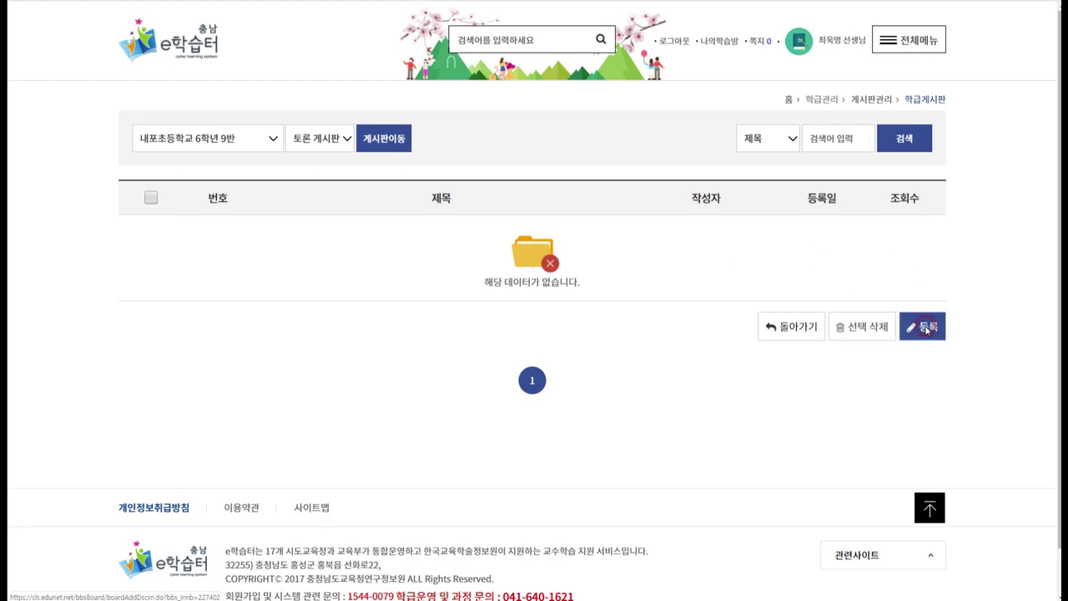
left_click(322, 181)
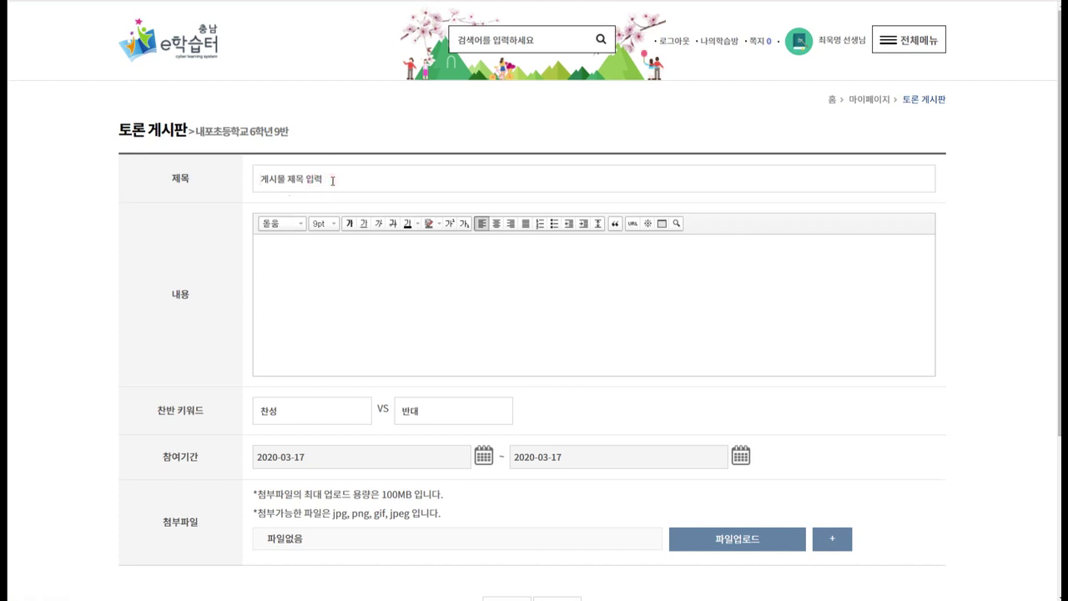
type("코로나-19를 예방하기 위해서 ")
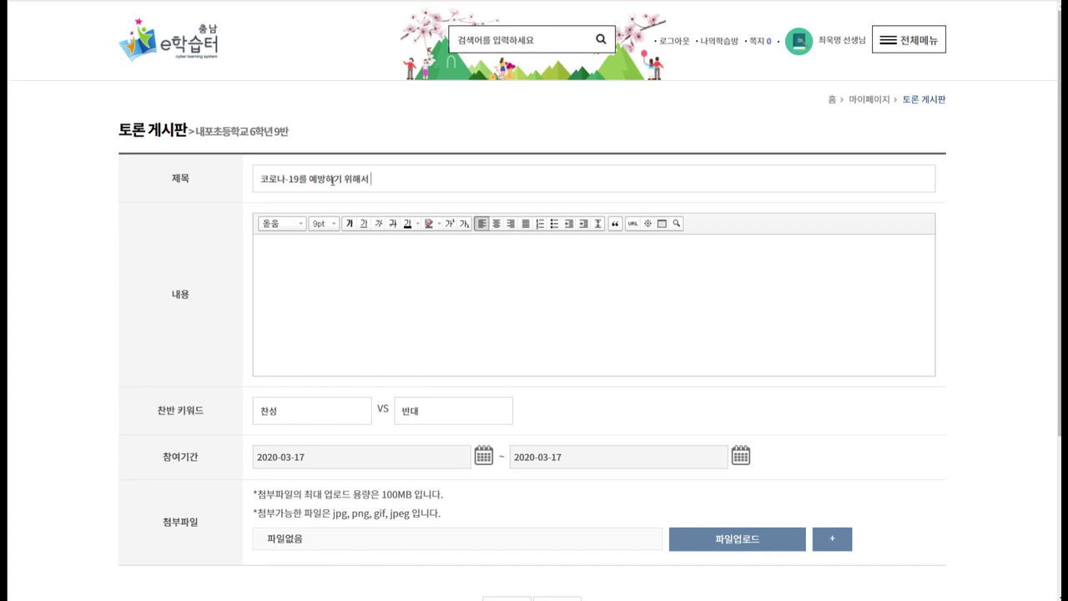
type("손을 자주 씻어야 할까요?")
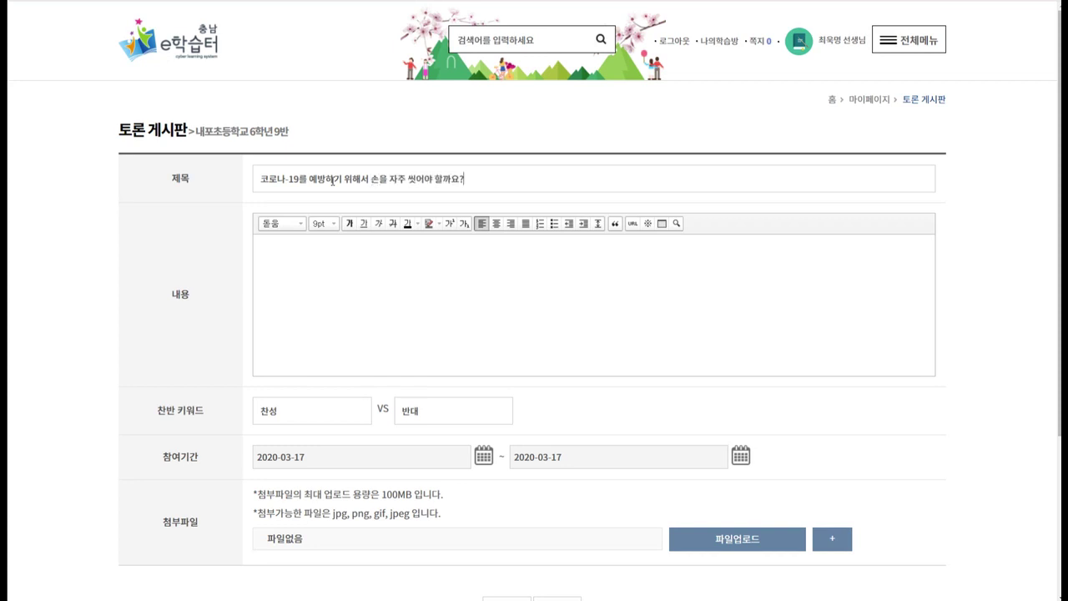
left_click(407, 296)
type("의견을 들려주세요.")
Set the participation end date to 2020-03-20, then submit and confirm the debate post.
scroll(549, 482, "down", 1)
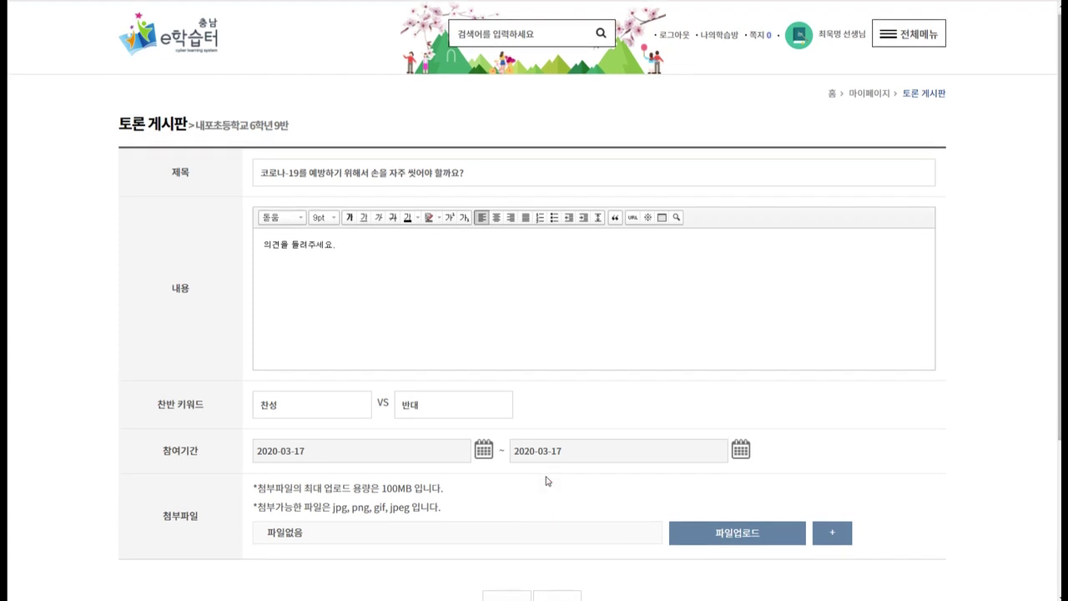
left_click(740, 400)
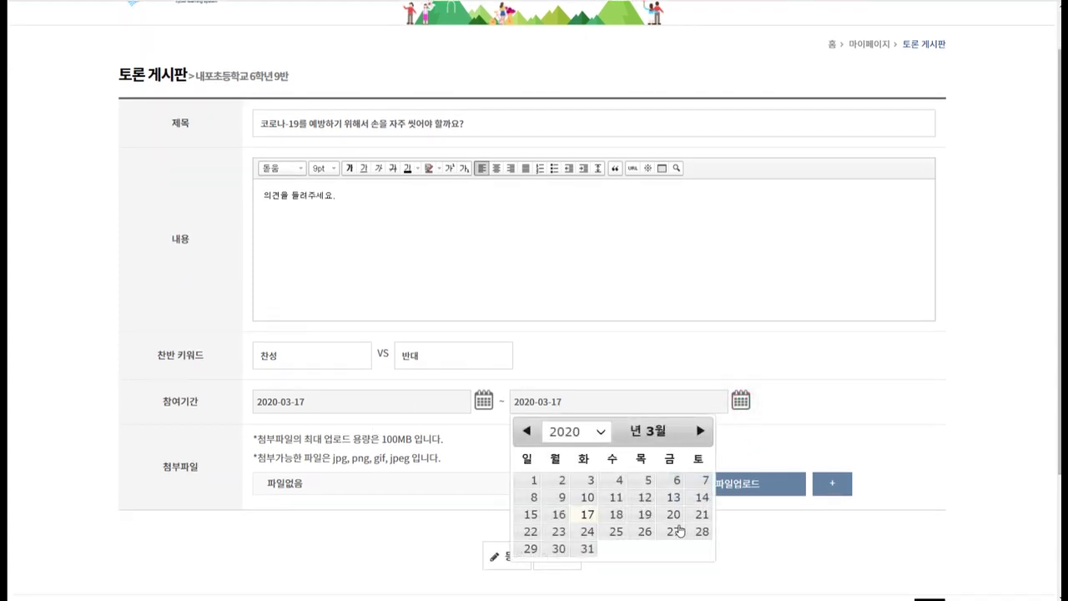
left_click(675, 508)
scroll(632, 429, "down", 1)
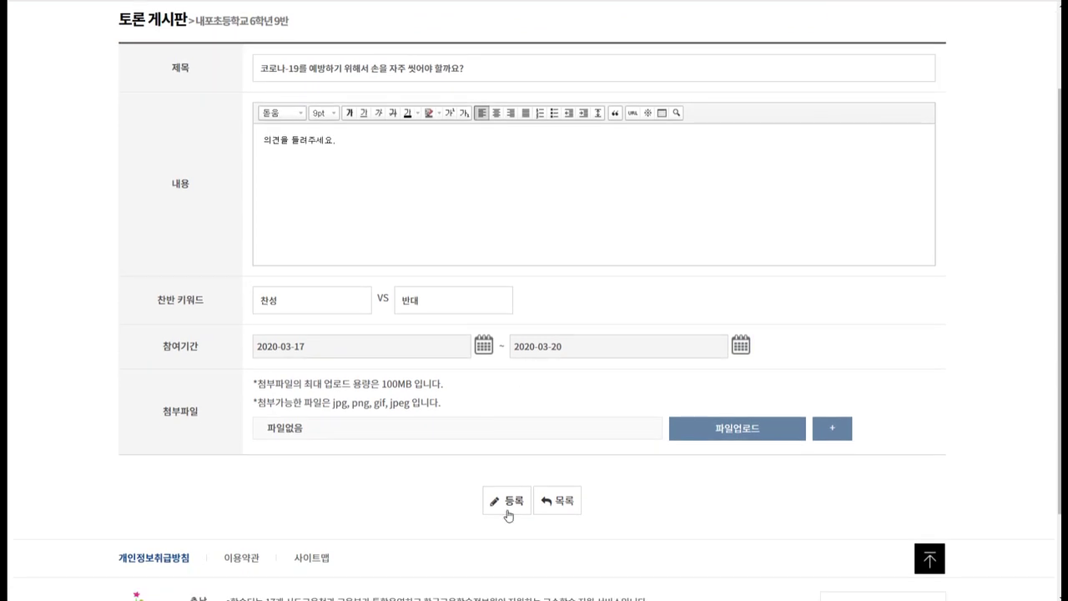
left_click(506, 499)
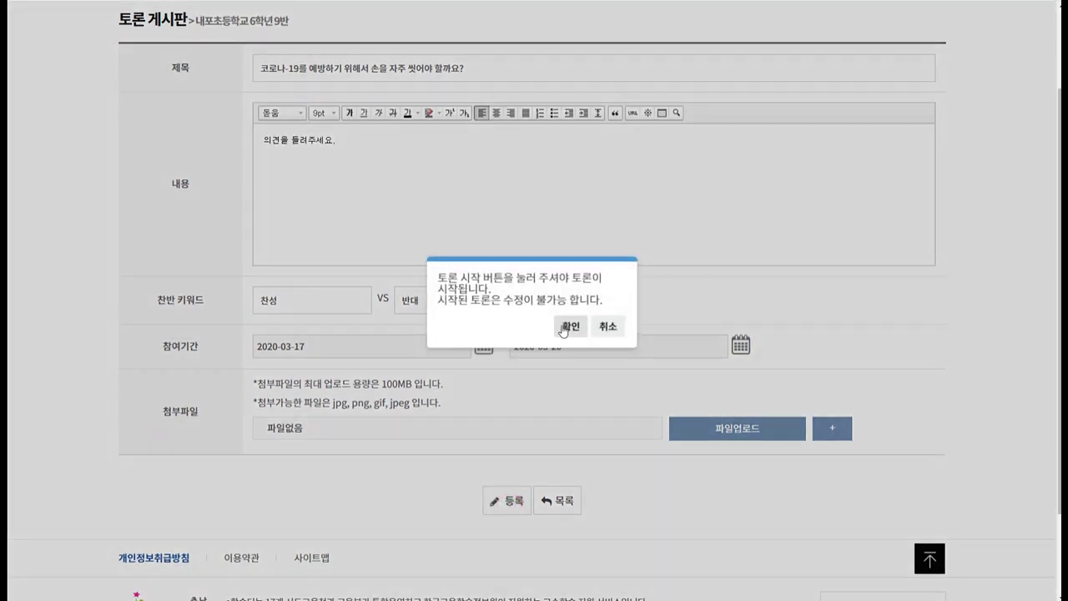
left_click(571, 325)
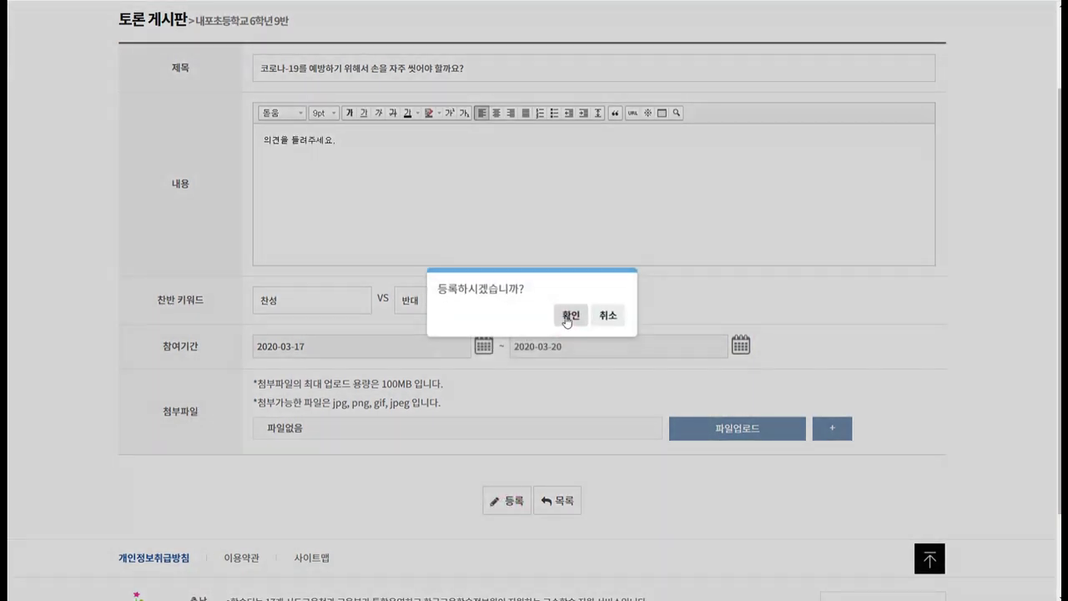
left_click(570, 315)
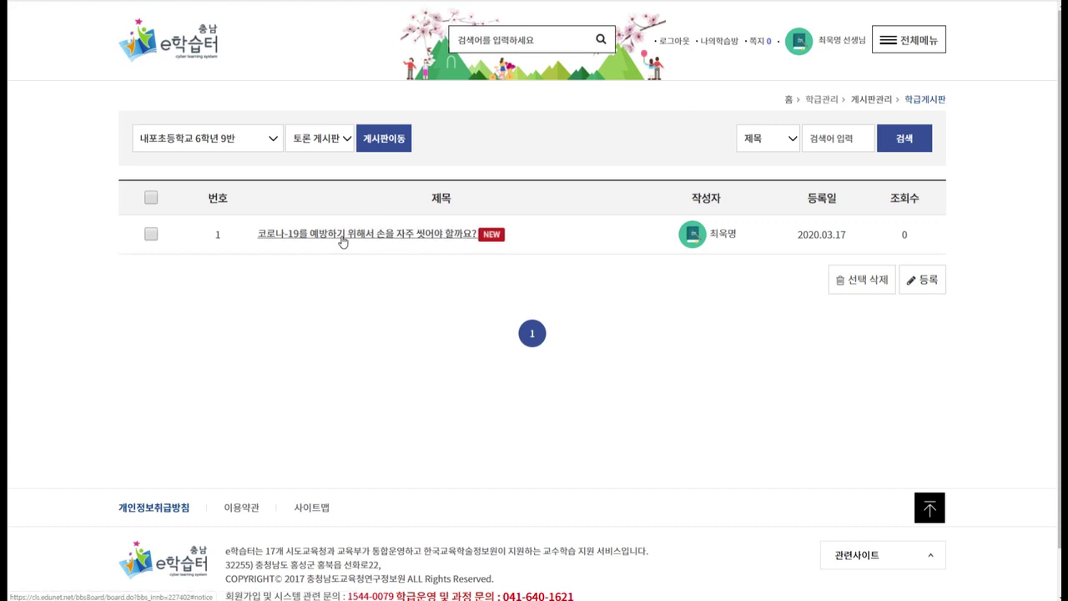
Open the 코로나-19 debate post and scroll through its page showing 찬성 0% versus 반대 0%.
left_click(367, 237)
triple_click(481, 278)
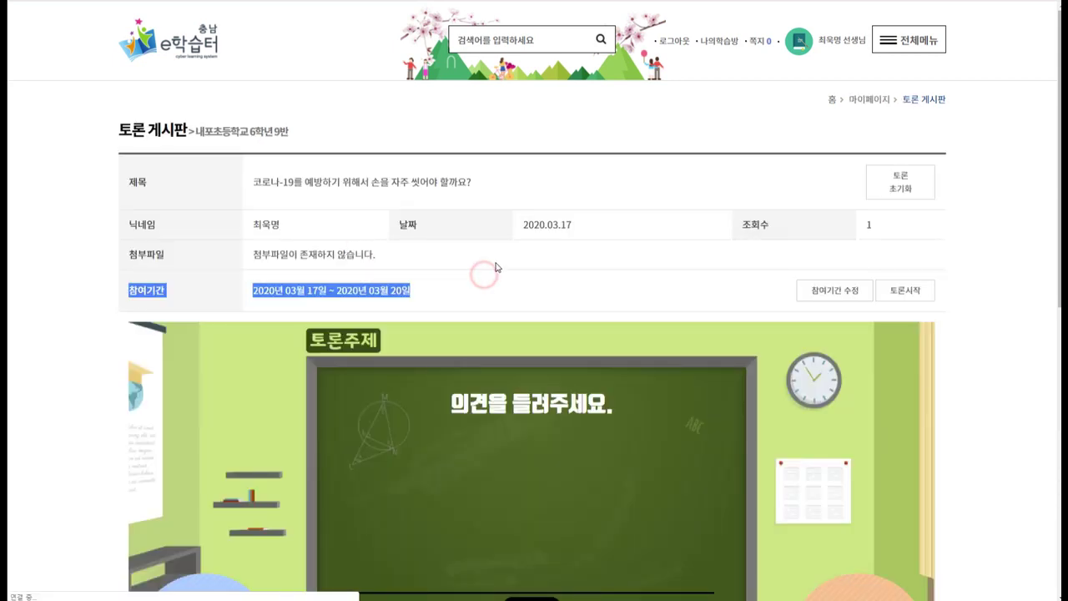
scroll(501, 242, "down", 2)
scroll(514, 226, "down", 1)
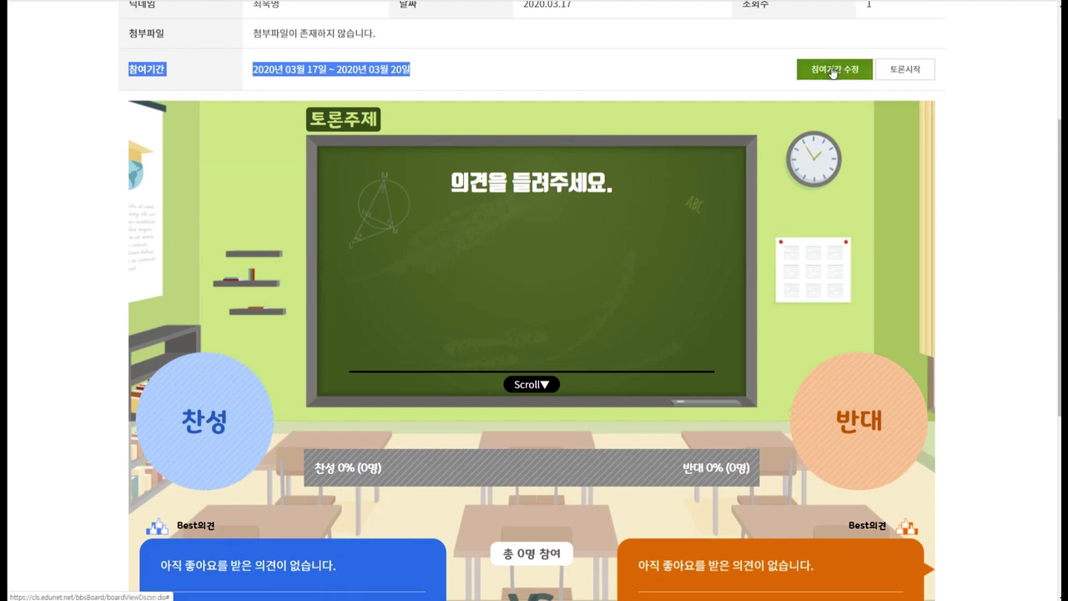
left_click(910, 70)
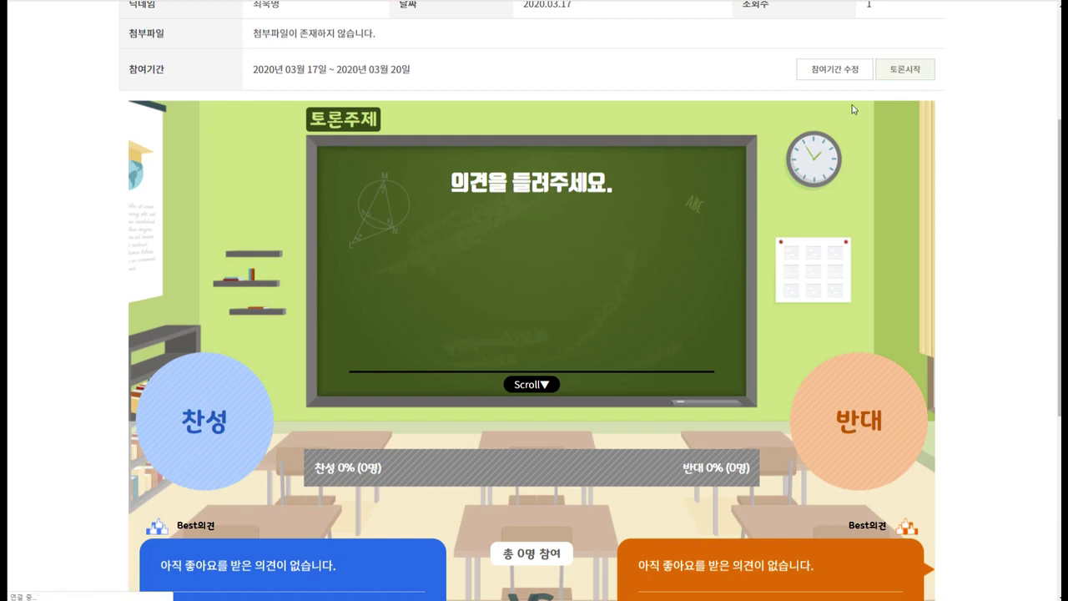
scroll(656, 300, "down", 1)
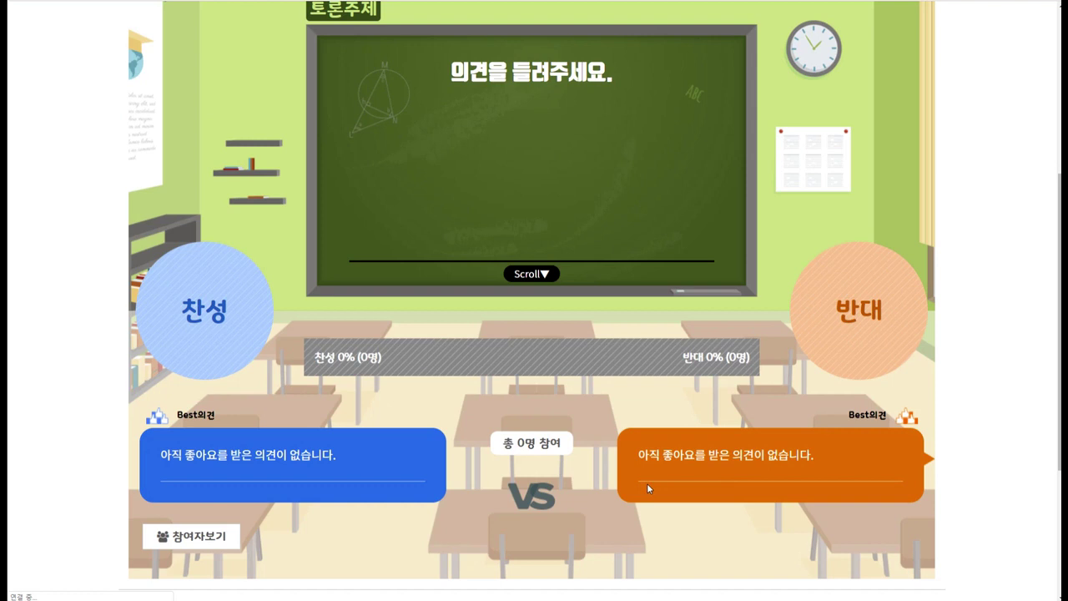
scroll(648, 486, "down", 1)
scroll(747, 447, "up", 1)
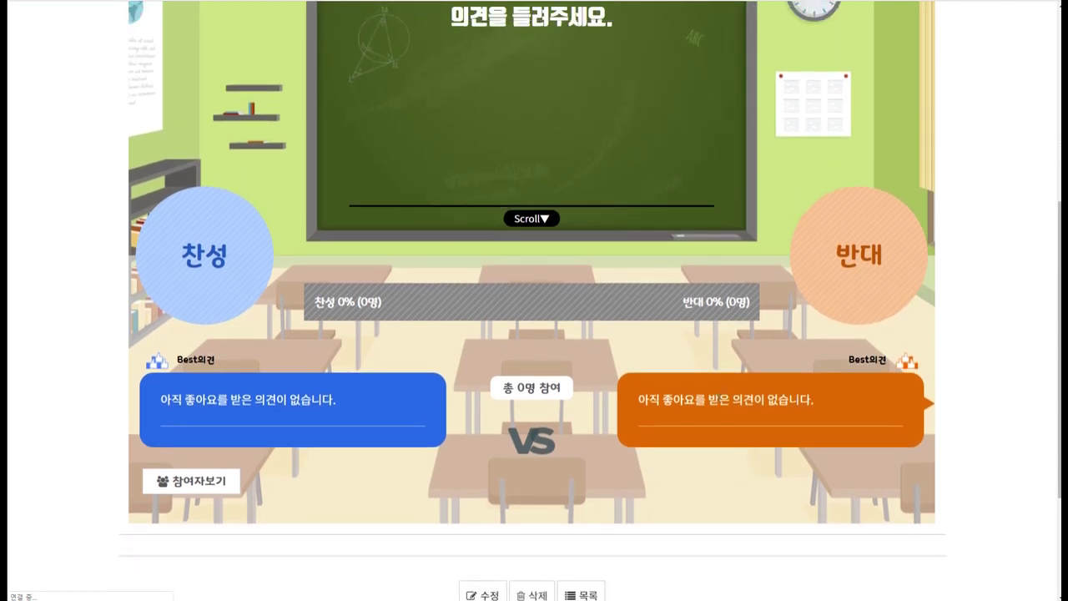
scroll(831, 494, "down", 1)
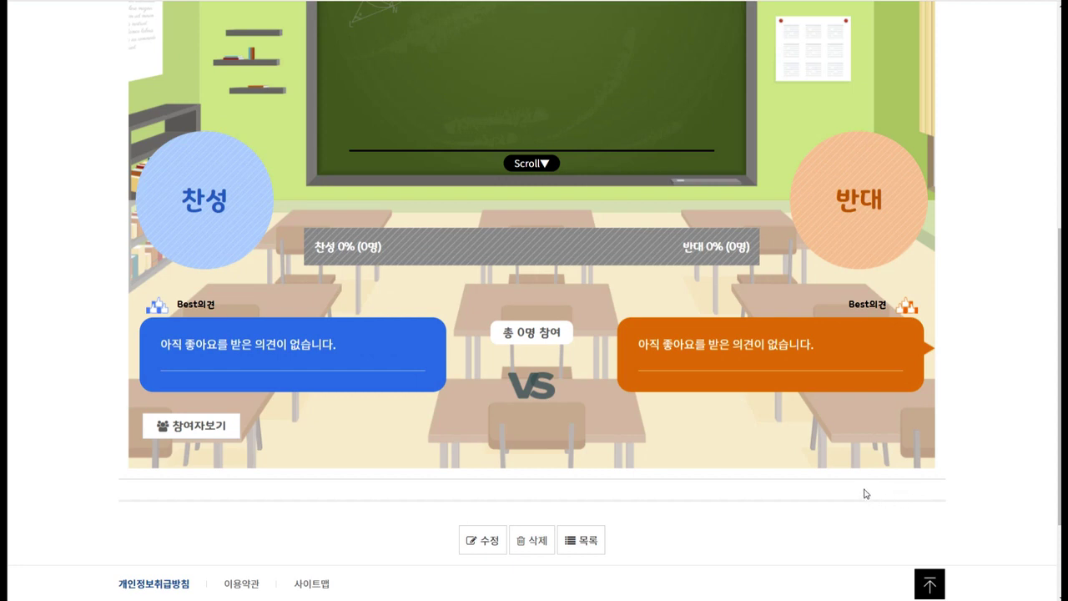
scroll(726, 447, "up", 1)
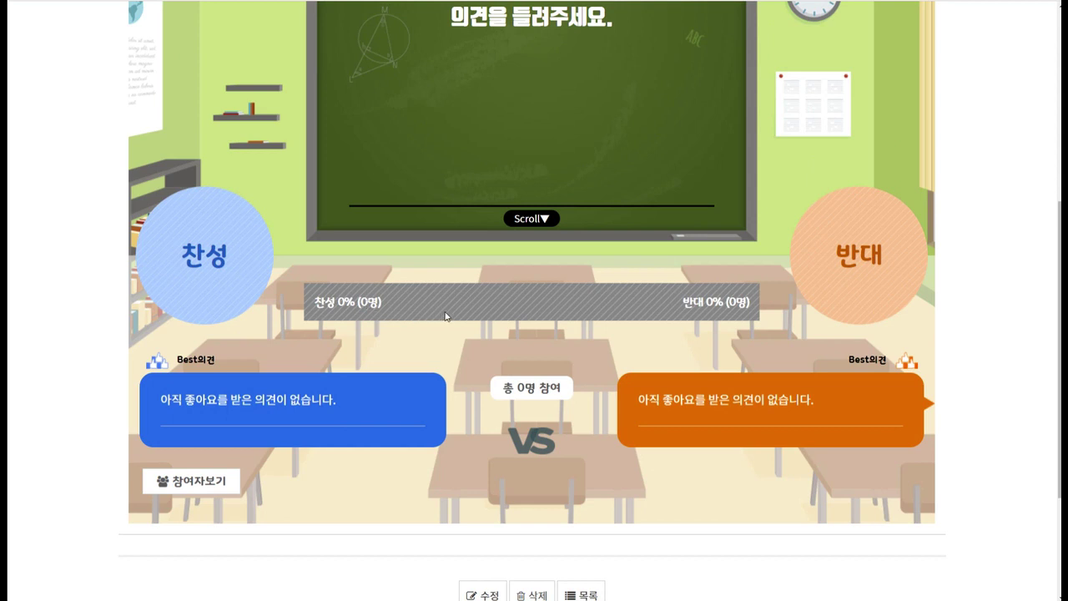
scroll(468, 455, "down", 1)
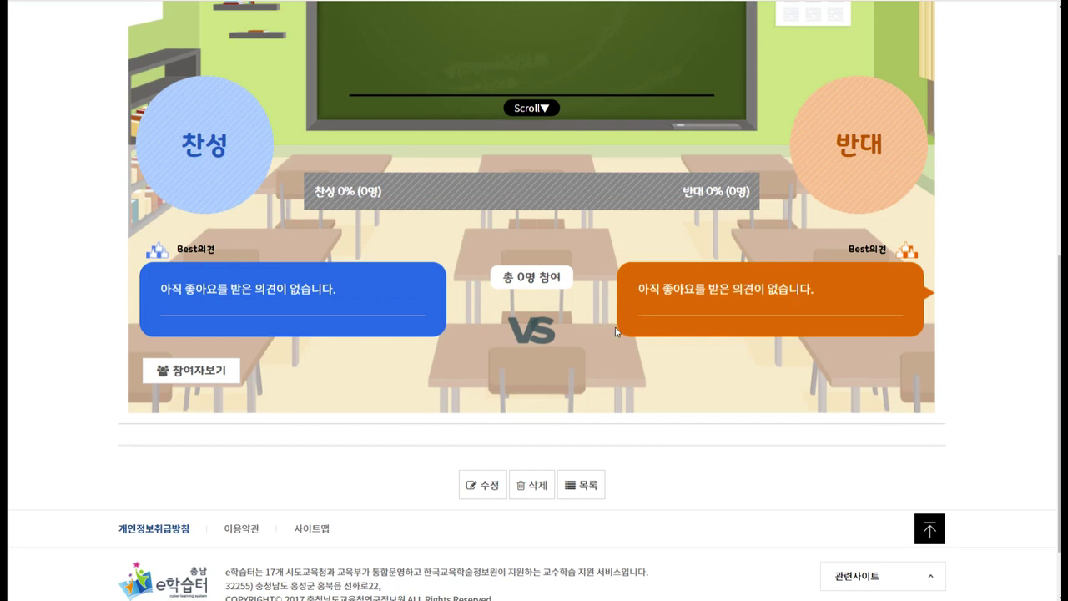
scroll(615, 332, "up", 5)
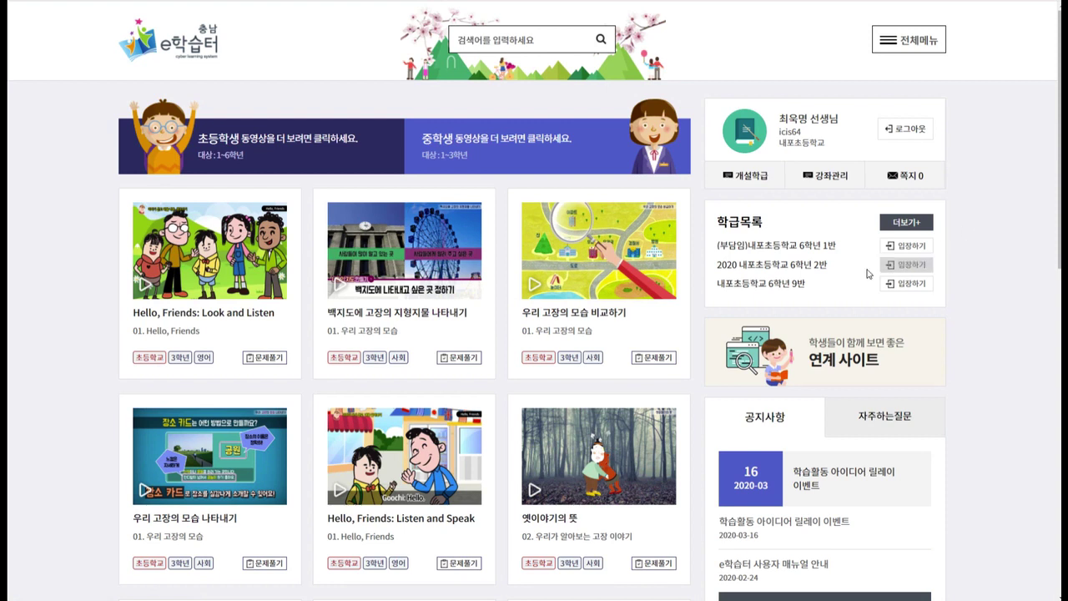
Enter the 내포초등학교 6학년 9반 class page and scroll through its contents.
left_click(797, 284)
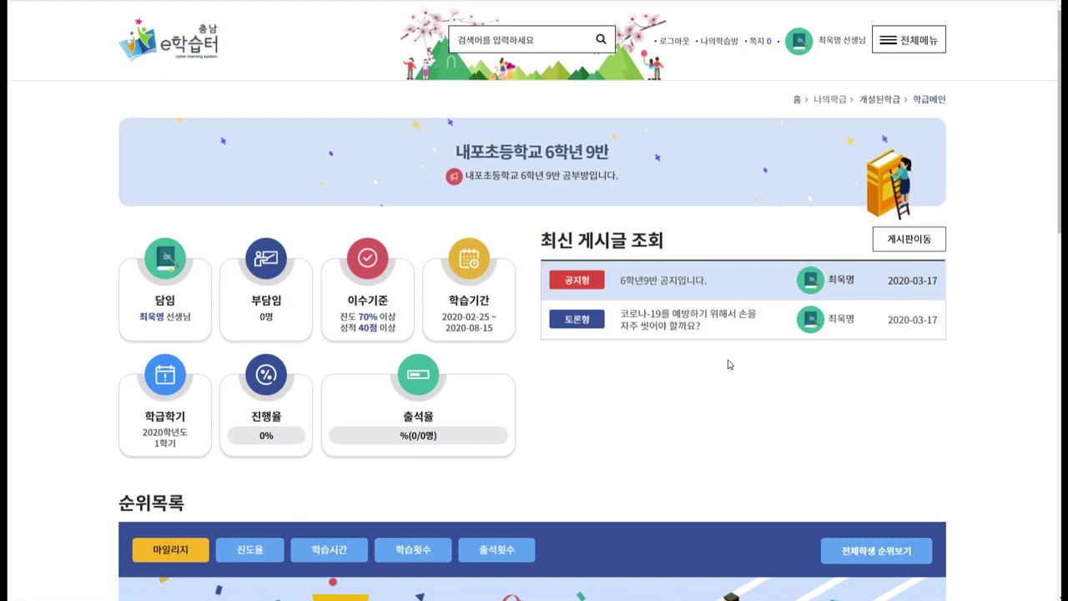
scroll(543, 369, "down", 2)
left_click(548, 365)
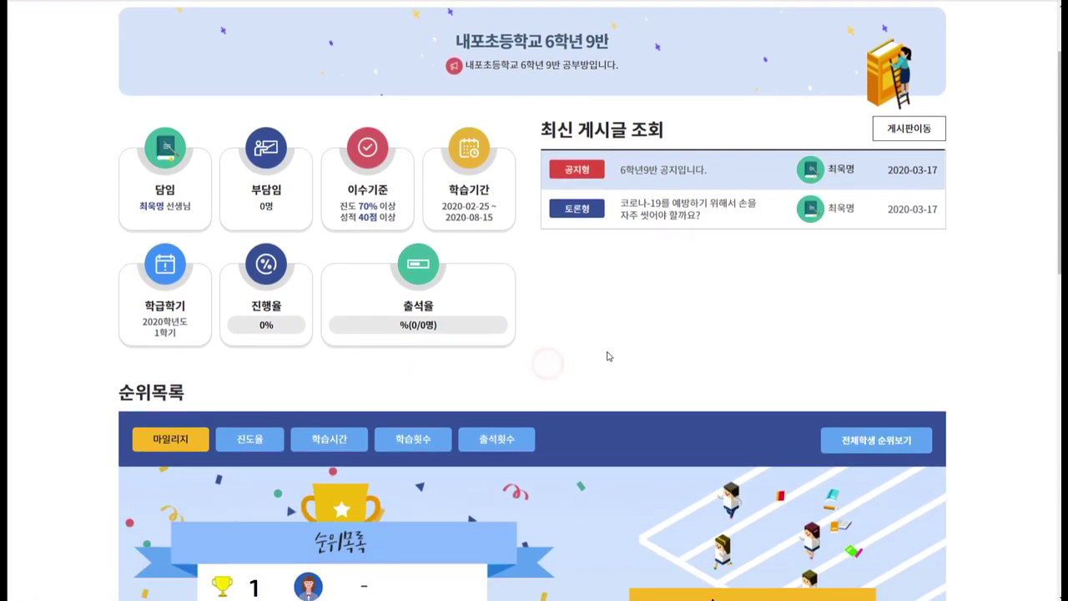
scroll(606, 353, "down", 7)
scroll(1001, 317, "down", 1)
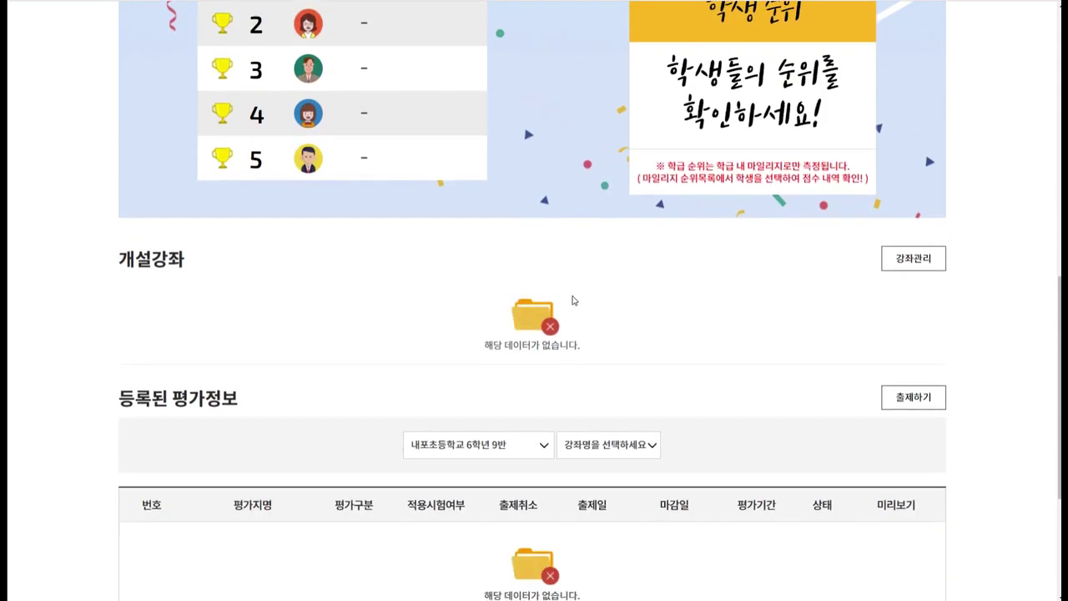
left_click_drag(117, 259, 589, 346)
left_click(769, 344)
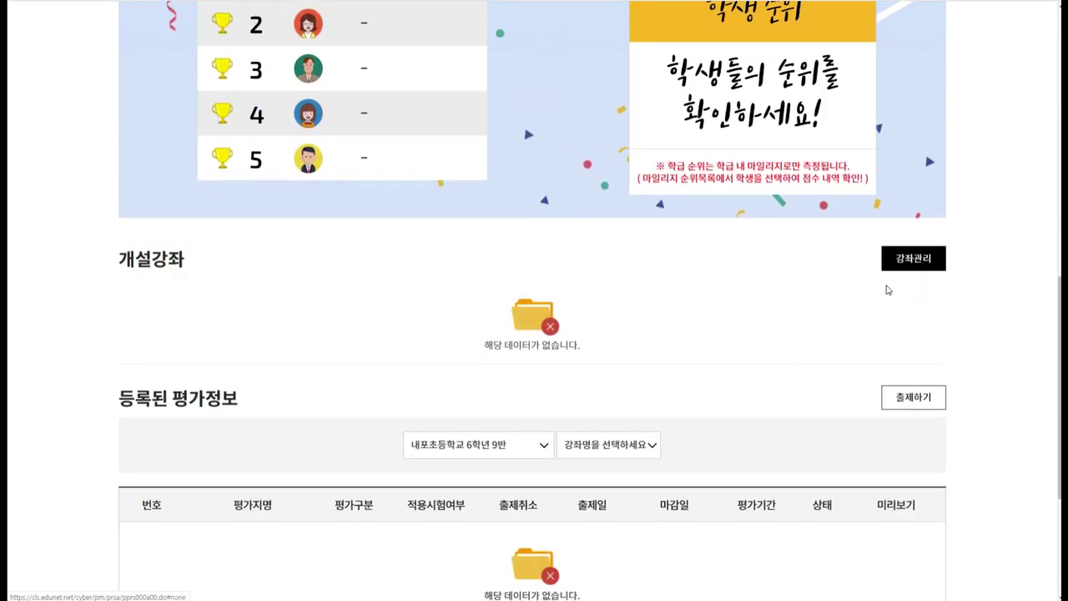
scroll(535, 300, "up", 10)
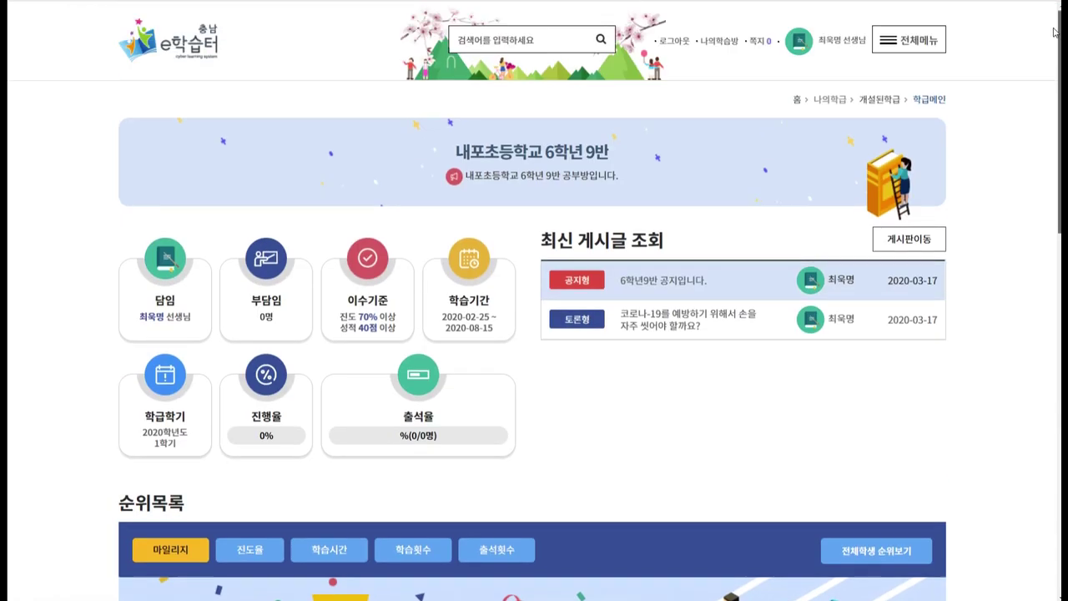
Open 강좌관리 for the class from 전체메뉴 > 학급관리.
left_click(924, 51)
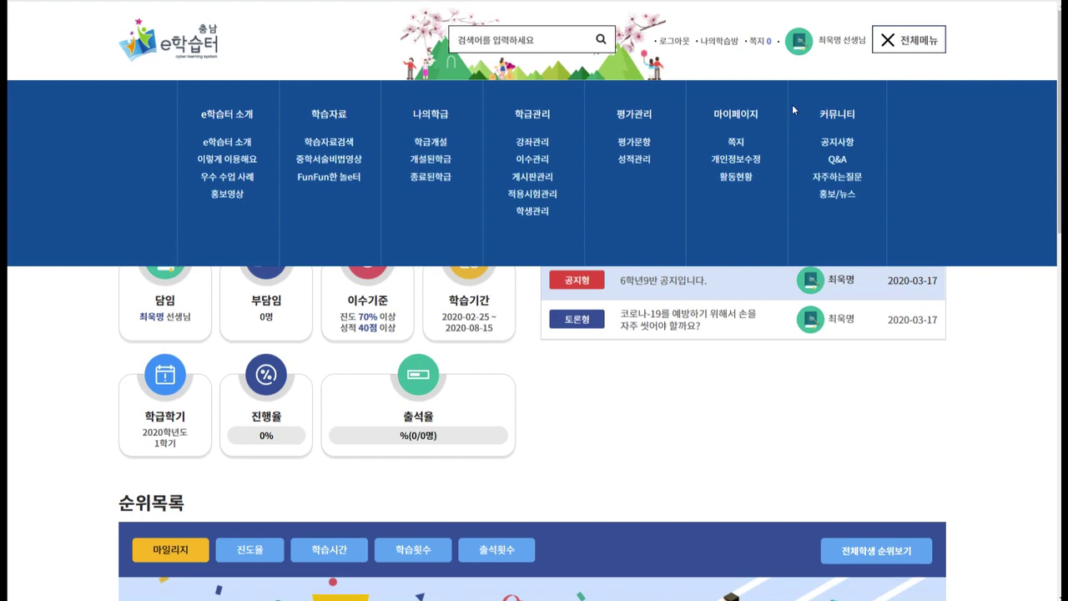
left_click_drag(553, 118, 515, 117)
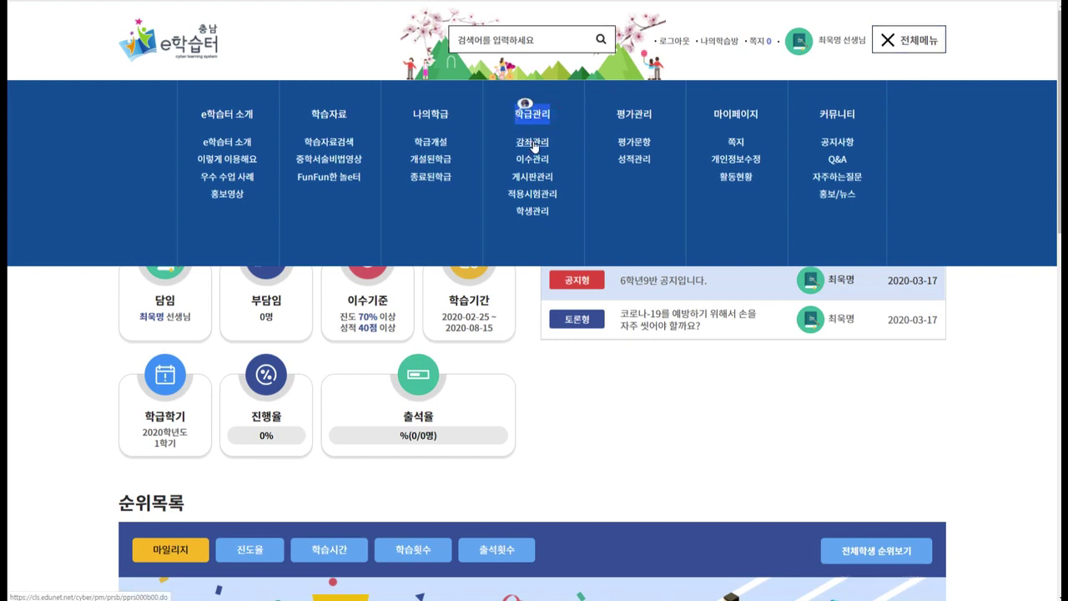
left_click(534, 146)
left_click(575, 217)
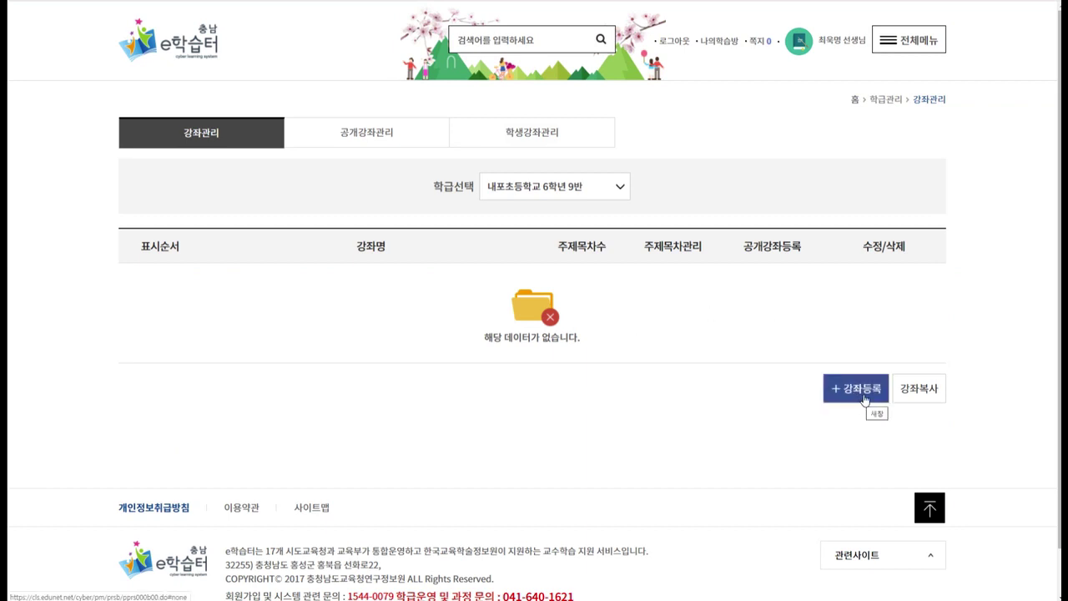
Register the 국어 course described as '국어 강좌입니다.' and open its 주제목차관리 topic list.
left_click(850, 391)
left_click(496, 166)
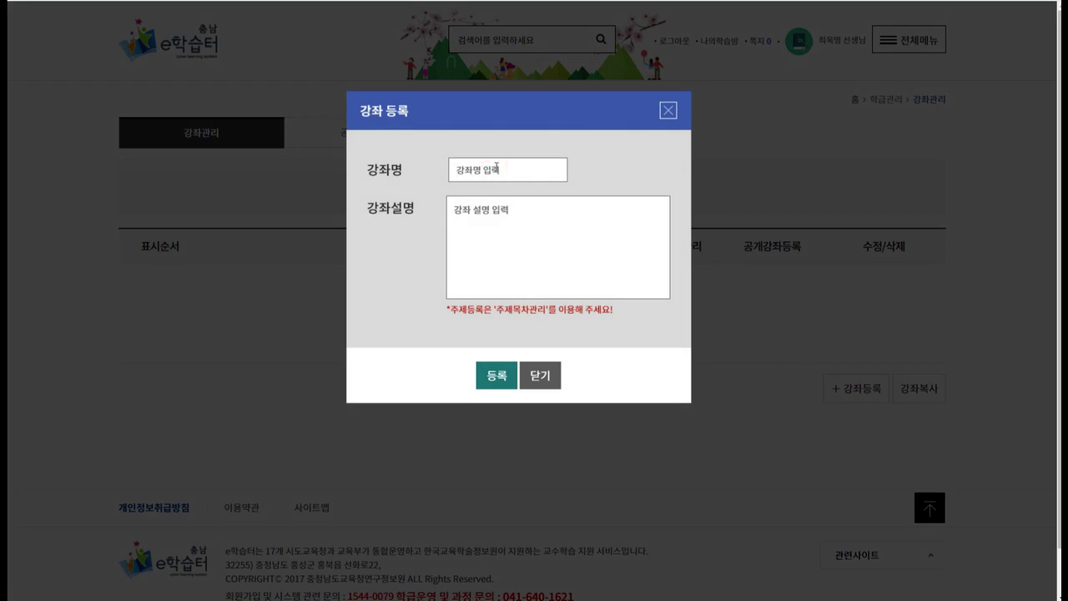
type("국어")
key("Tab")
type("국어")
type(" 강좌입ㄴ")
type("다.")
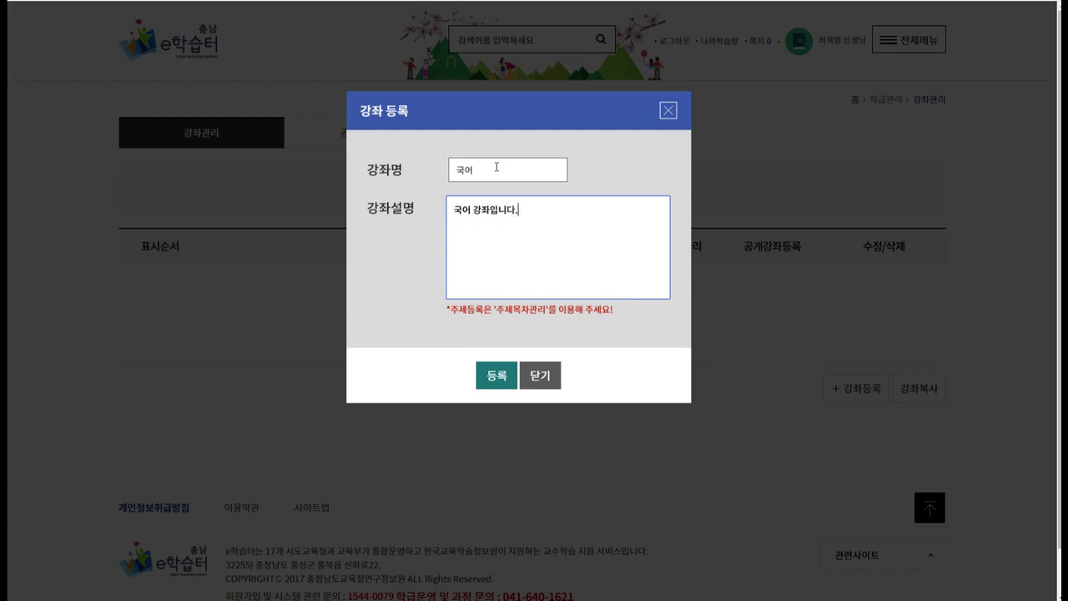
left_click(506, 374)
left_click(620, 312)
left_click(585, 329)
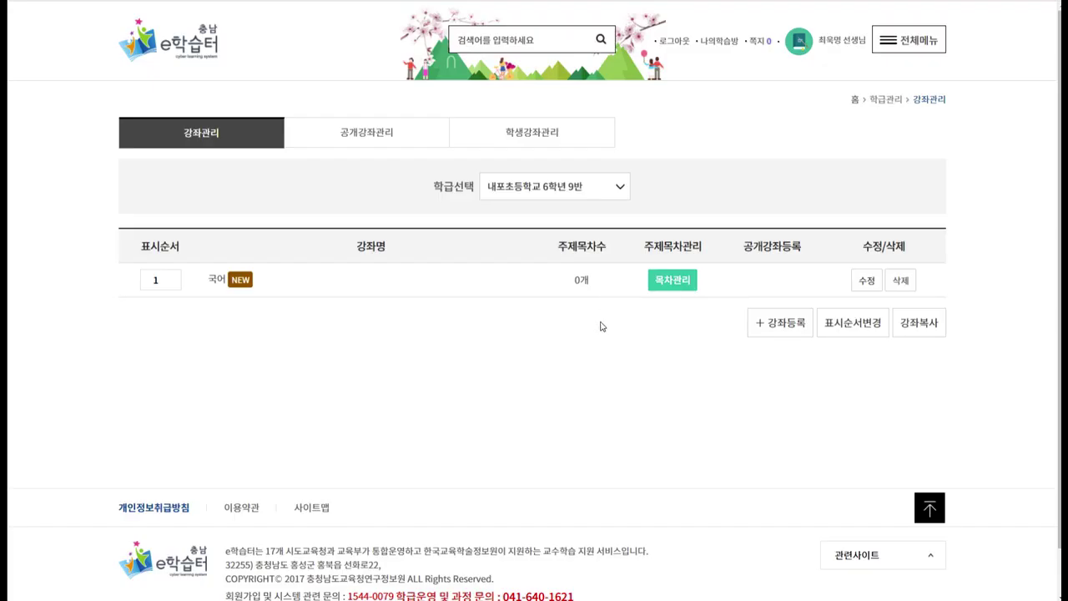
left_click(216, 282)
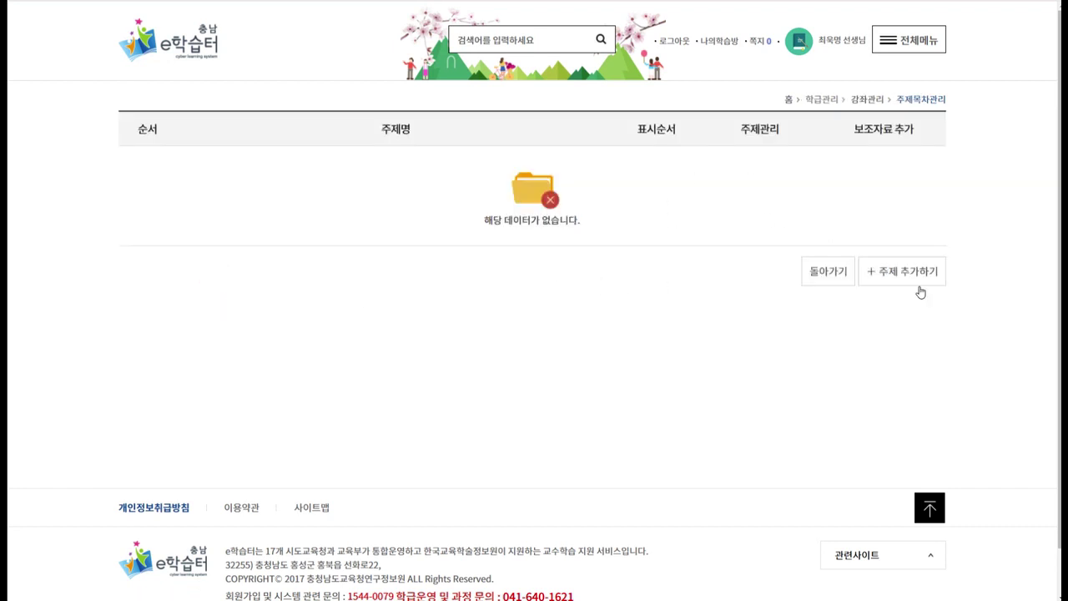
Filter the standard courses for bulk registration to 2015 개정, 초등학교, 6학년, 1학기.
left_click(922, 277)
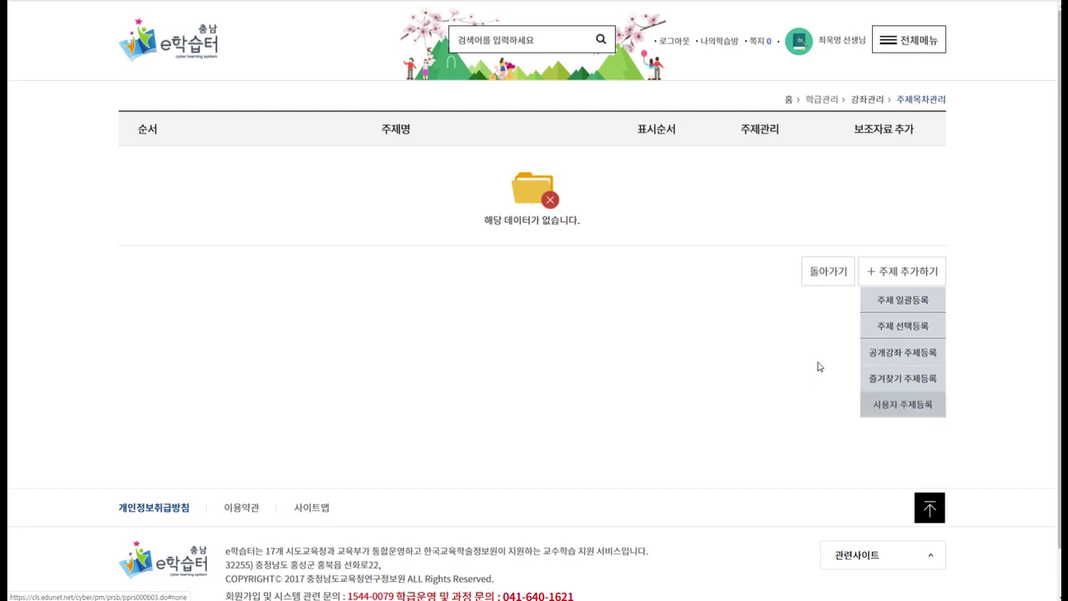
left_click(899, 306)
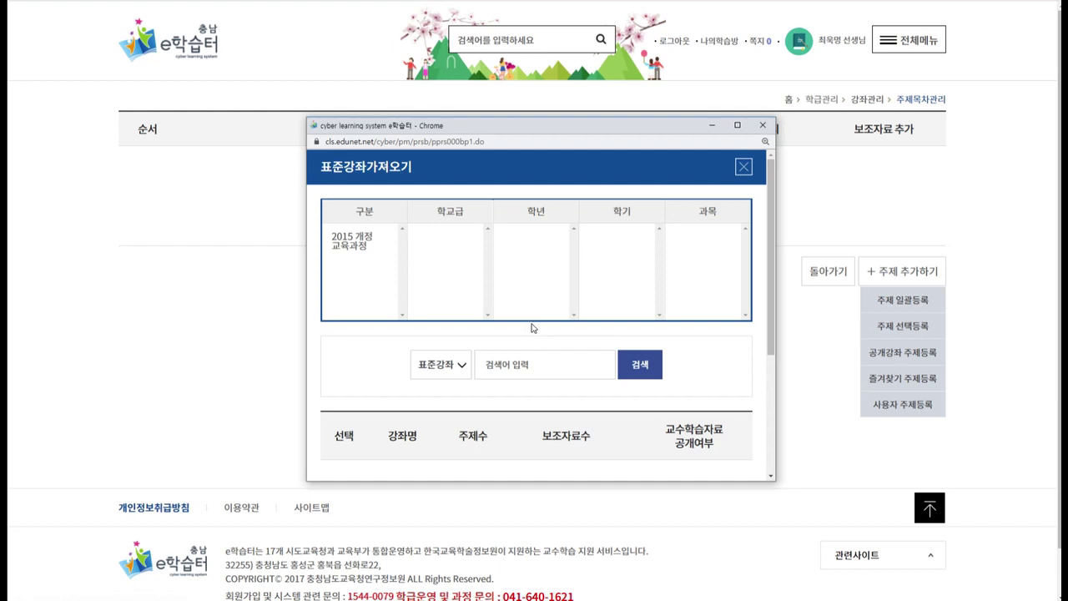
left_click(360, 242)
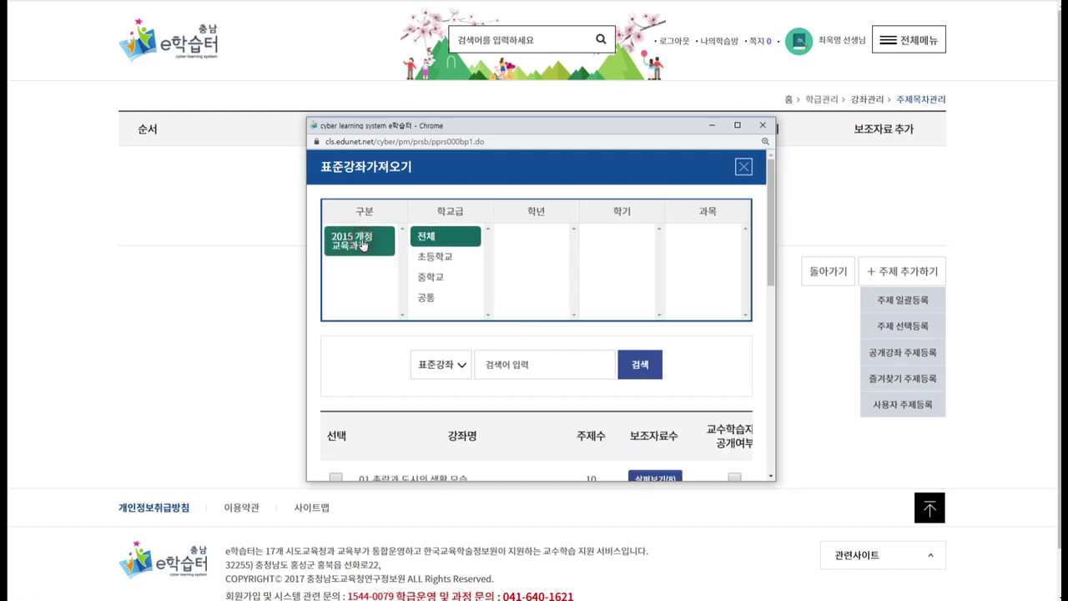
left_click(435, 257)
left_click_drag(576, 257, 575, 288)
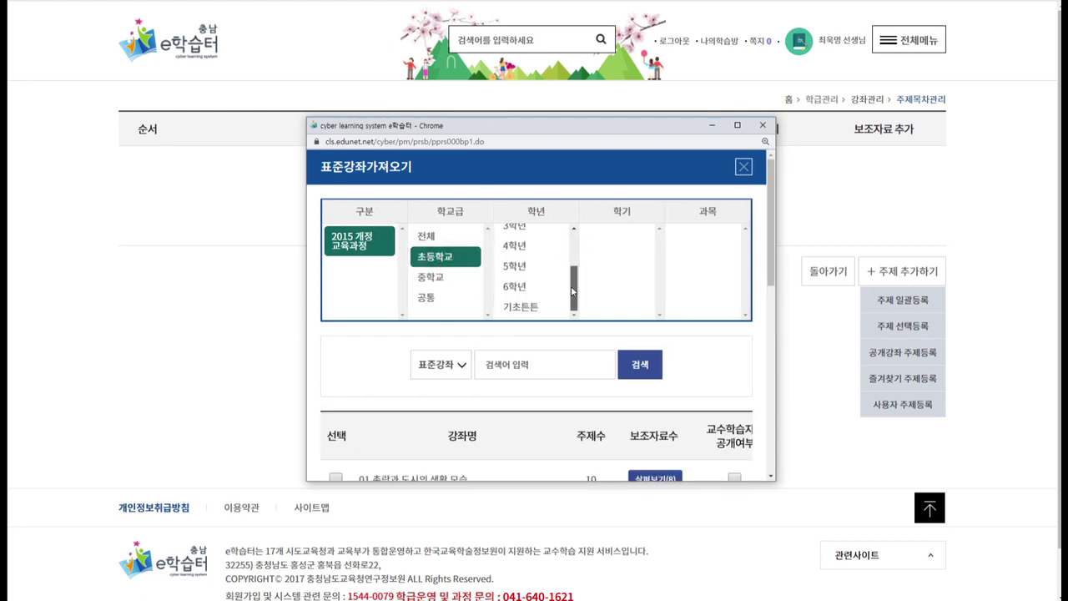
left_click(519, 286)
left_click(603, 260)
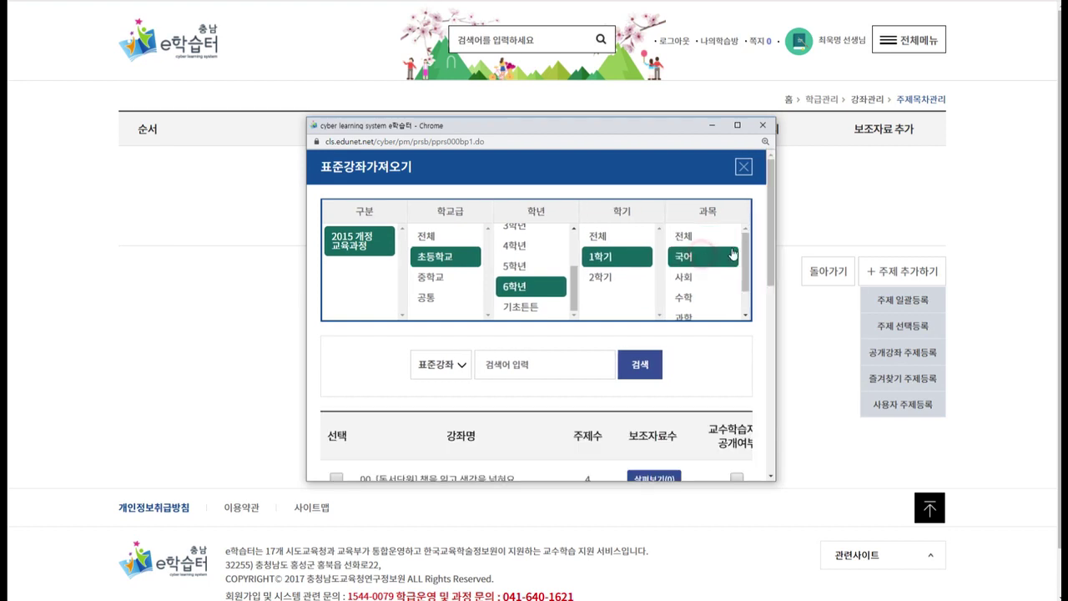
Select the standard unit 01. 비유하는 표현 from the filtered 국어 list.
left_click_drag(768, 248, 767, 311)
scroll(470, 260, "down", 2)
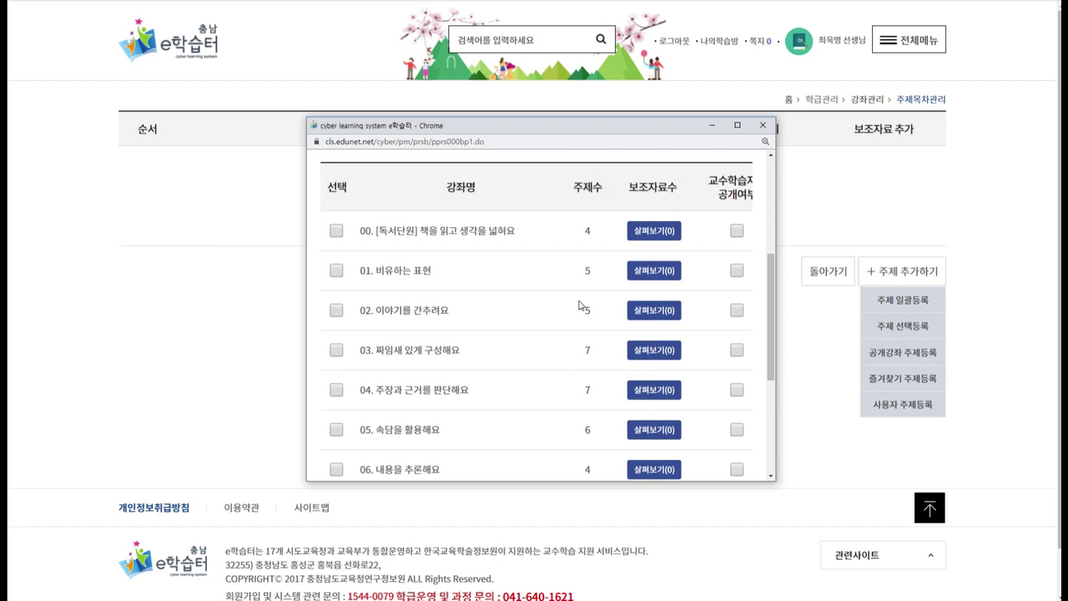
left_click_drag(437, 278, 359, 272)
left_click(342, 276)
left_click(340, 278)
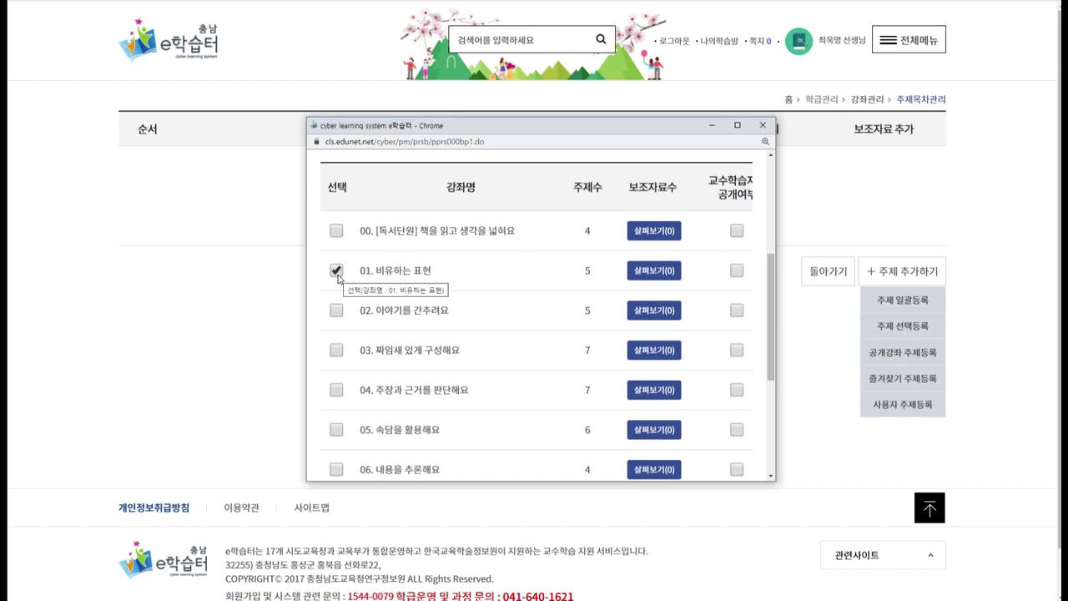
Register unit 01. 비유하는 표현 into the 국어 course and confirm the save.
scroll(494, 334, "down", 5)
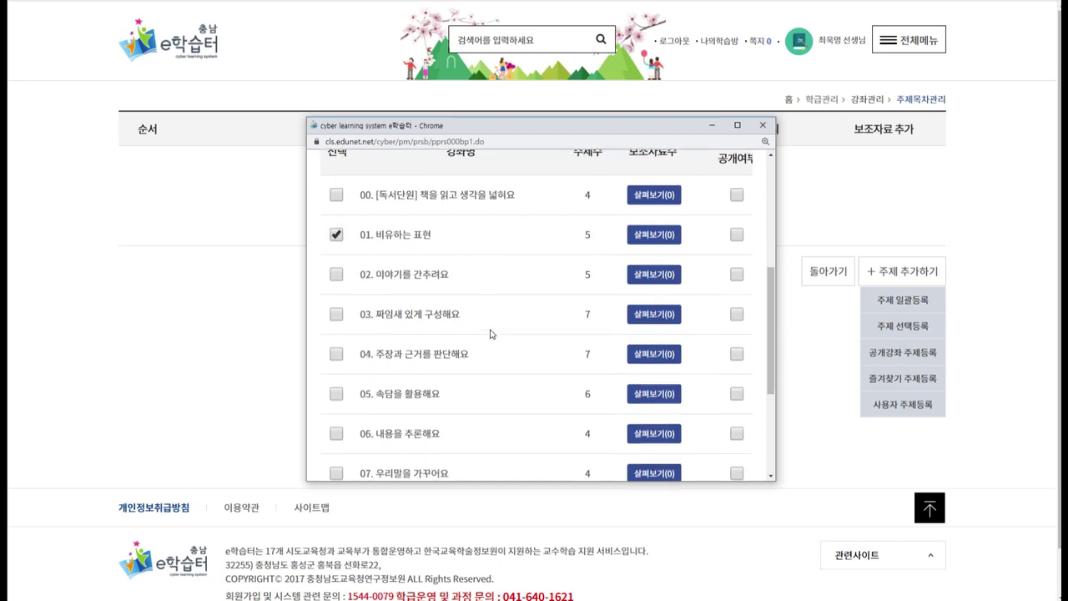
left_click(516, 456)
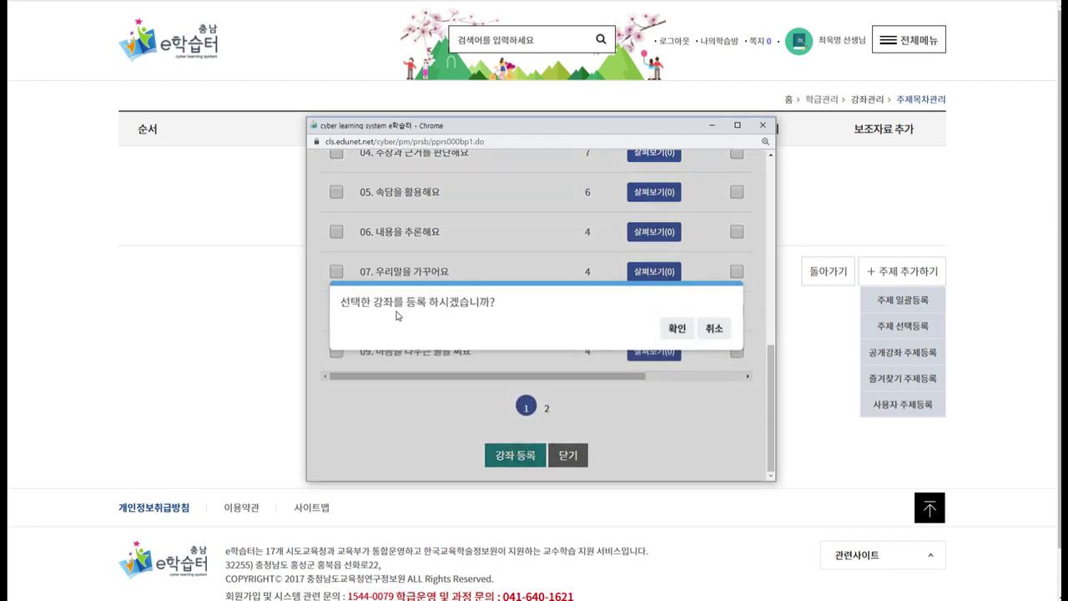
left_click(676, 329)
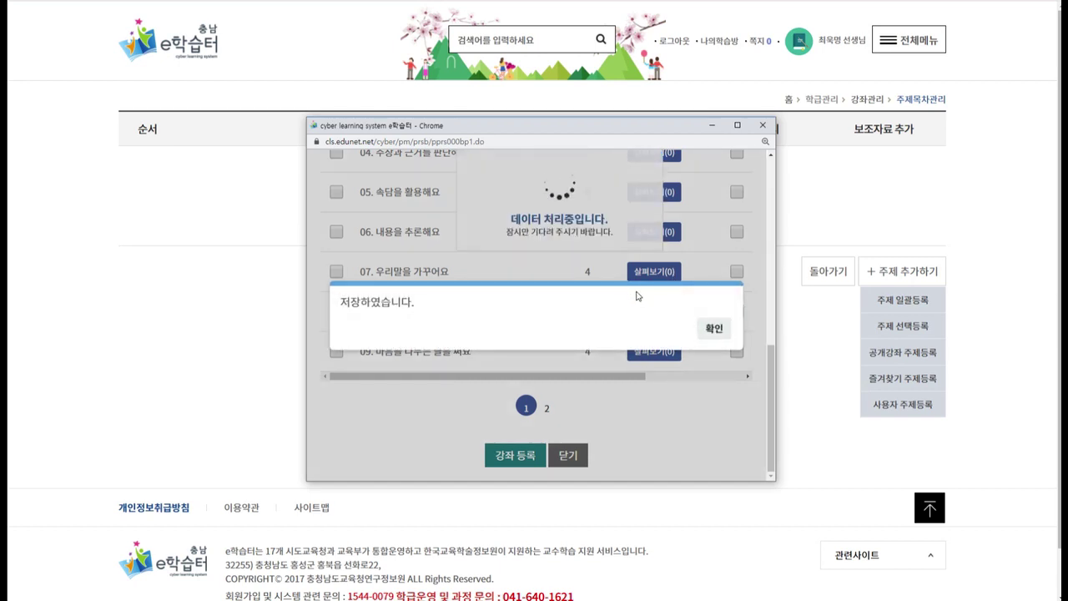
left_click(720, 332)
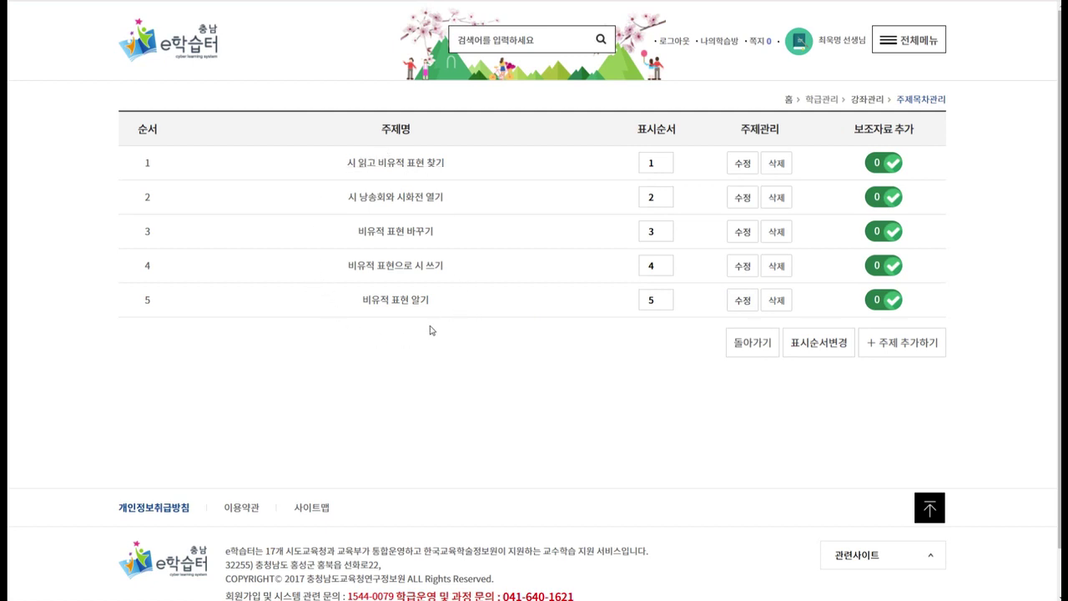
left_click(893, 341)
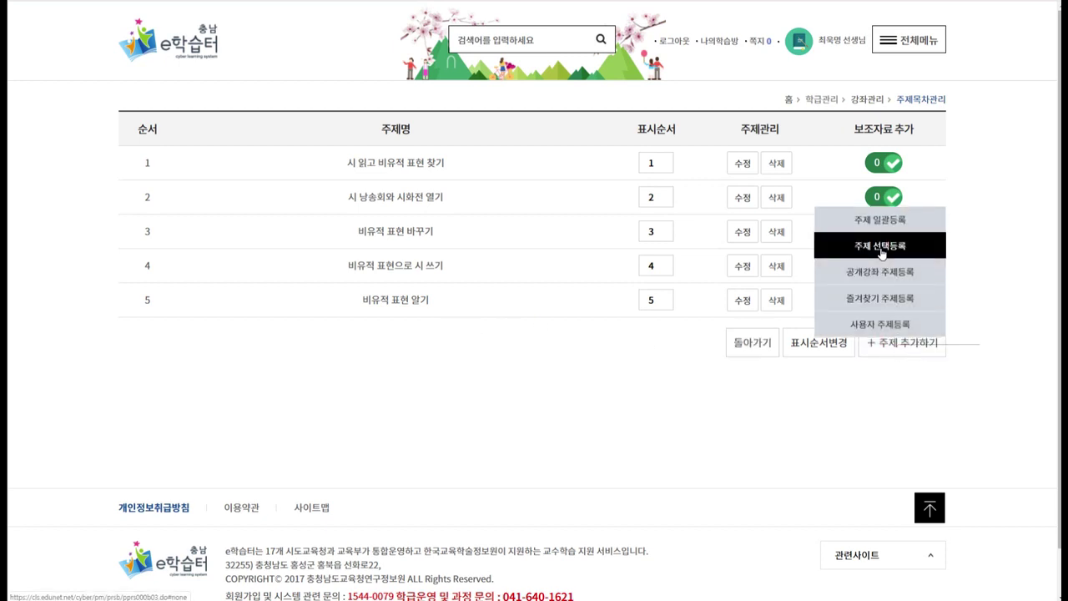
Filter the topic selection list to 2015 개정, 초등학교, 6학년, 1학기, 국어.
left_click(879, 249)
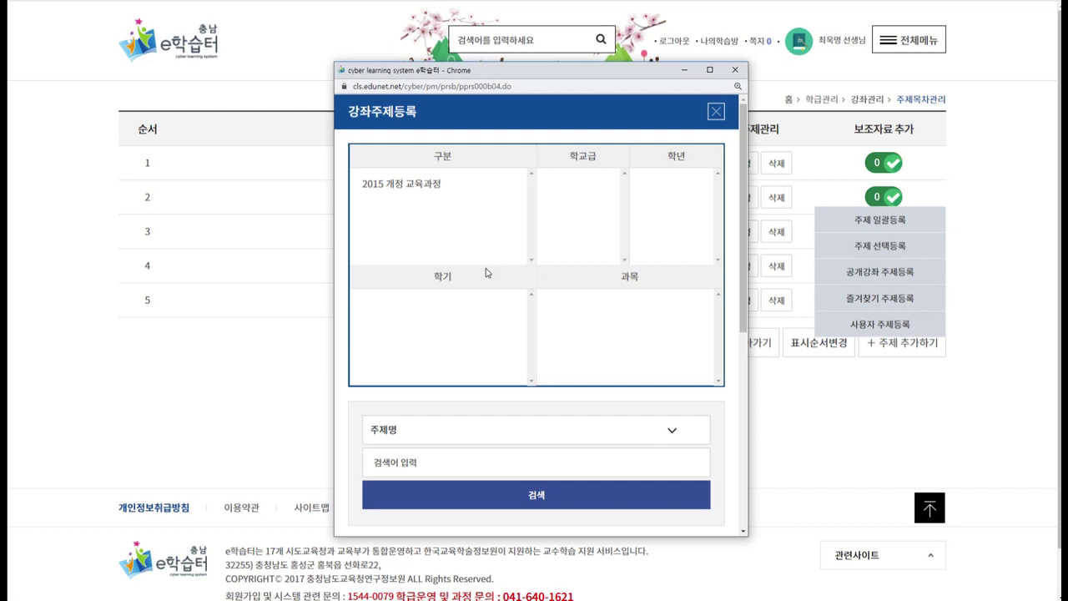
left_click(435, 188)
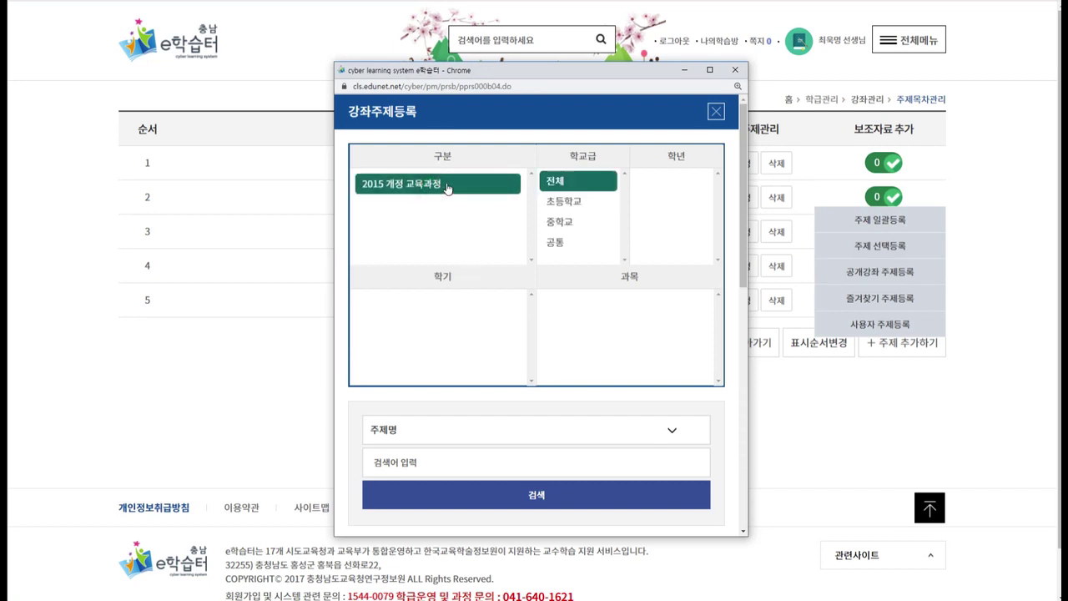
left_click(567, 205)
scroll(668, 225, "down", 3)
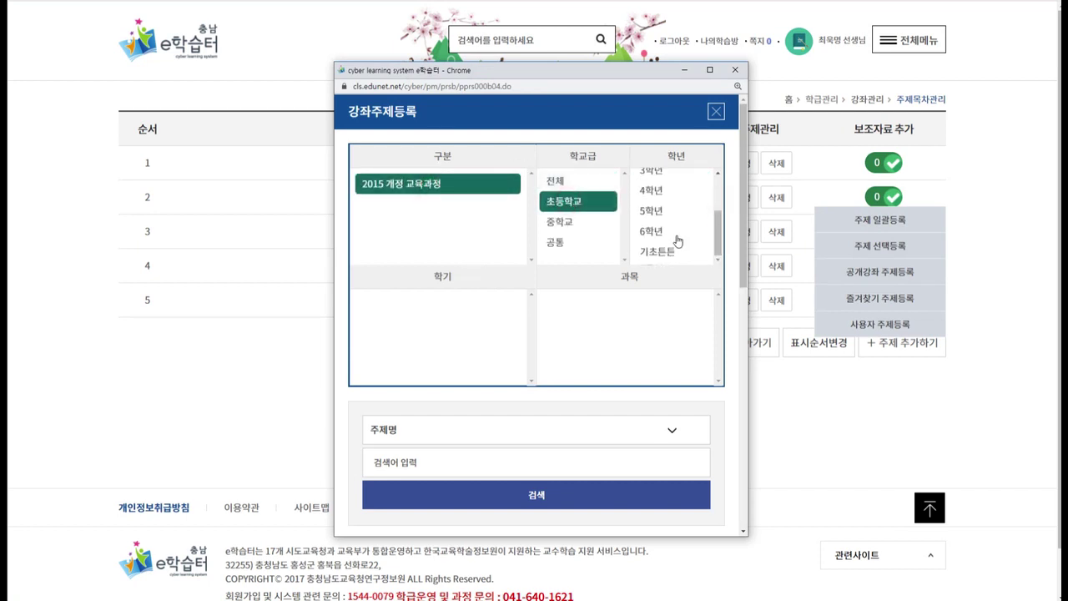
left_click(665, 236)
left_click(373, 325)
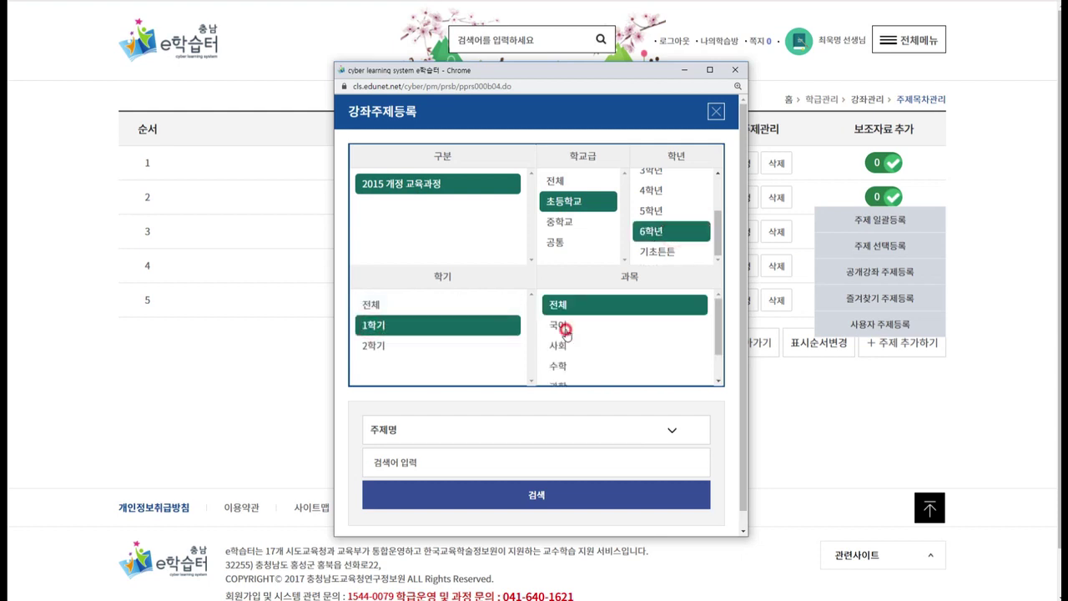
left_click(580, 326)
left_click_drag(743, 285, 744, 470)
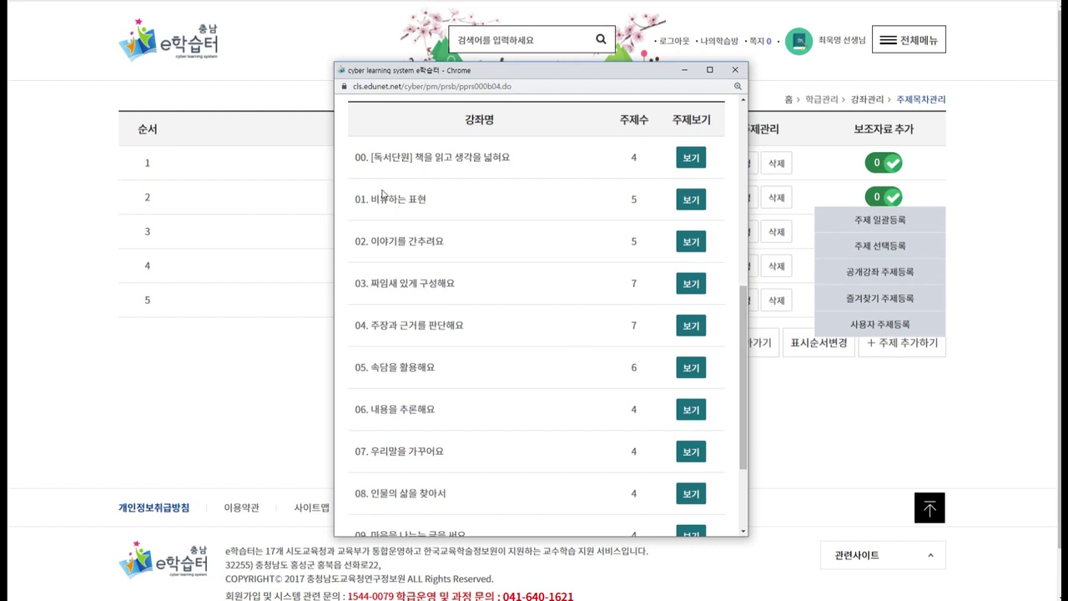
Show the individual topics of unit 01. 비유하는 표현.
left_click_drag(359, 200, 441, 215)
left_click(435, 213)
left_click(351, 204)
left_click(640, 203)
left_click(691, 208)
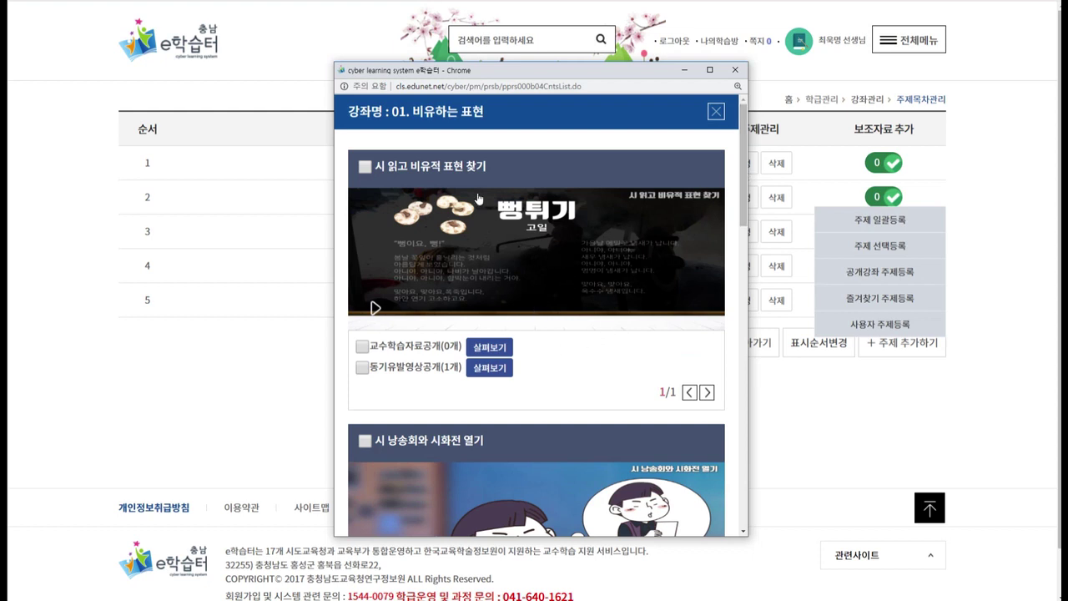
Add 시 읽고 비유적 표현 찾기 and 비유적 표현으로 시 쓰기 to the course and confirm.
left_click(365, 166)
left_click_drag(745, 202, 739, 282)
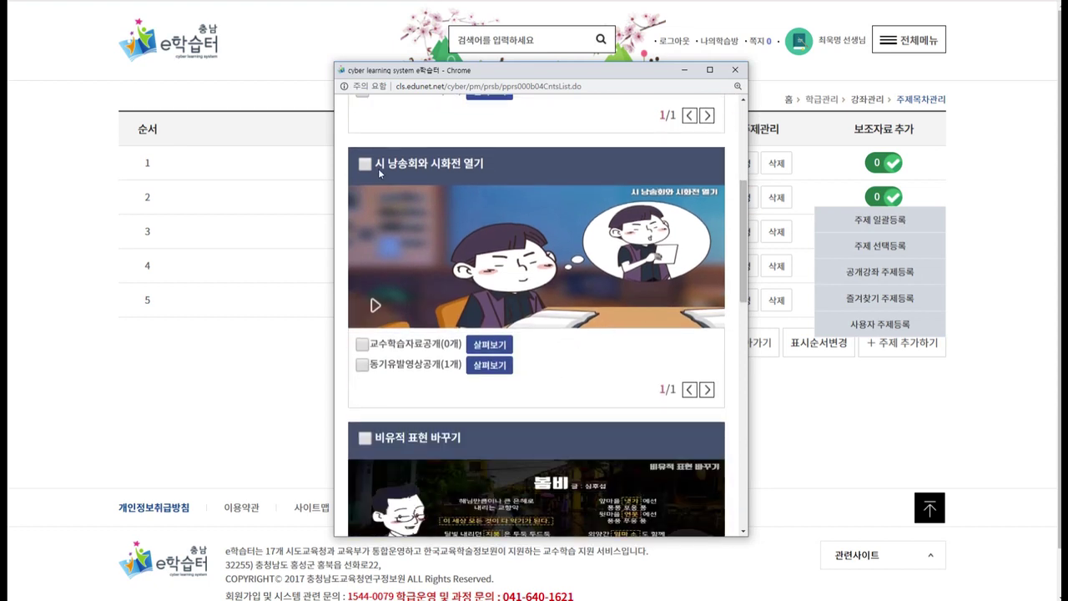
left_click_drag(745, 215, 755, 362)
left_click(365, 192)
left_click_drag(755, 354, 760, 453)
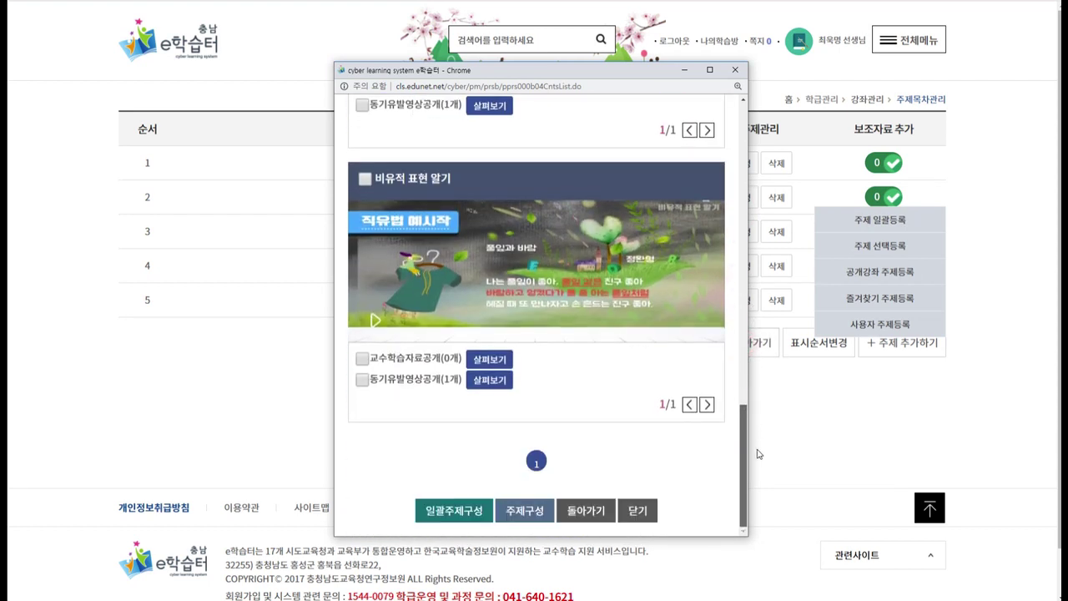
left_click(528, 511)
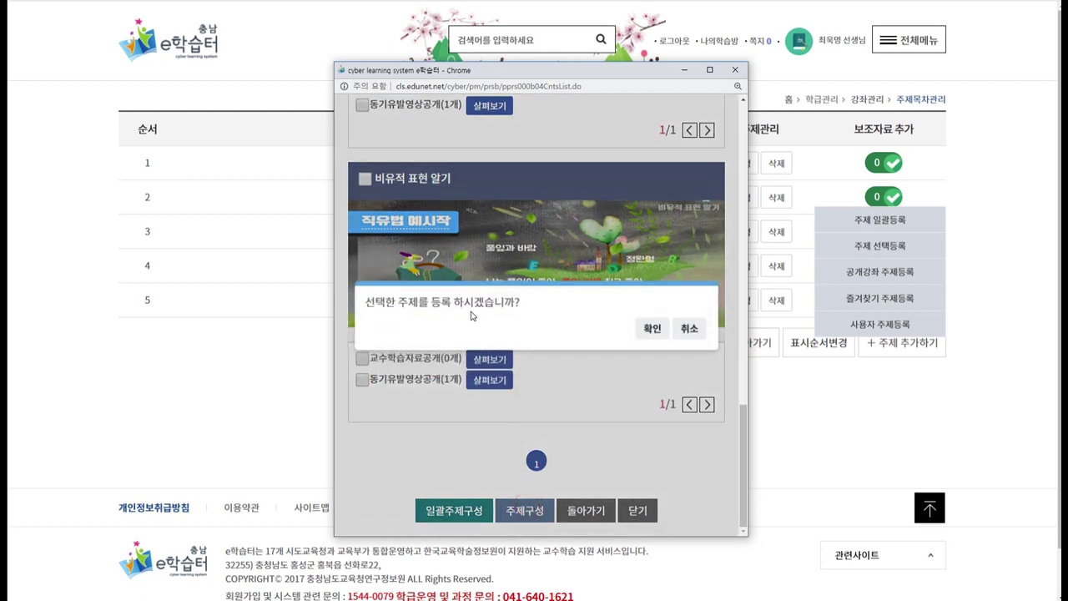
left_click(652, 328)
left_click(690, 330)
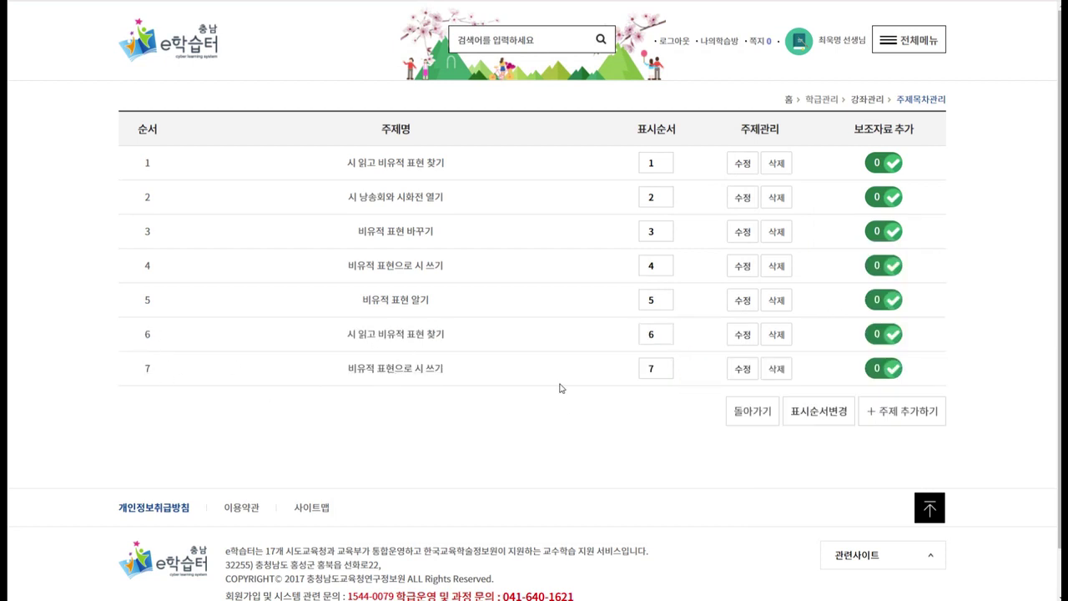
left_click(901, 410)
Filter public courses to 2015 개정, 초등학교, 6학년, 1학기, 국어.
left_click(881, 341)
left_click(443, 240)
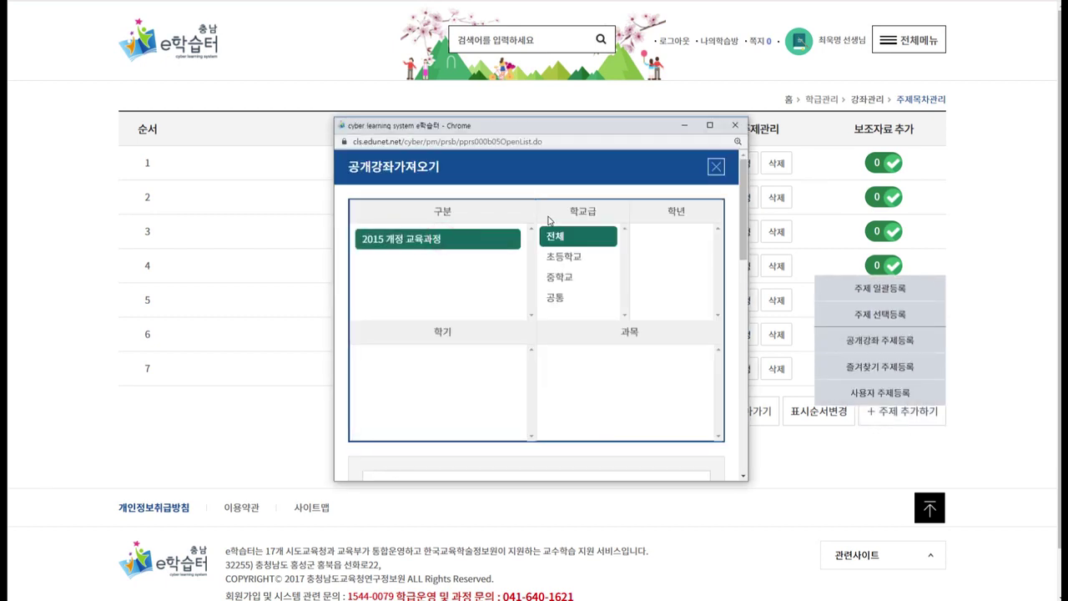
left_click(595, 256)
scroll(708, 284, "down", 3)
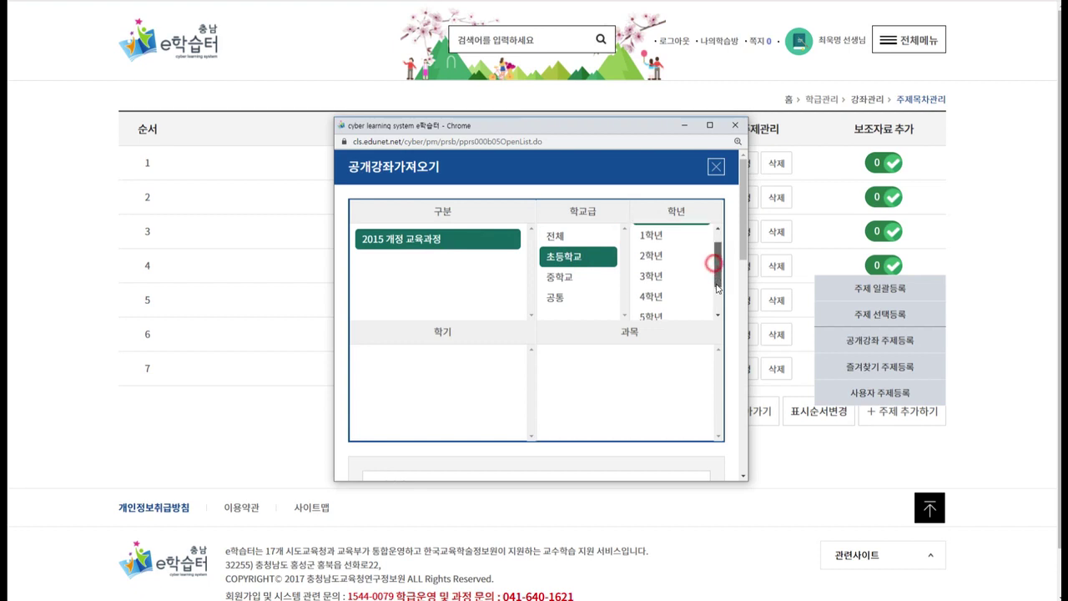
left_click(676, 288)
left_click(438, 387)
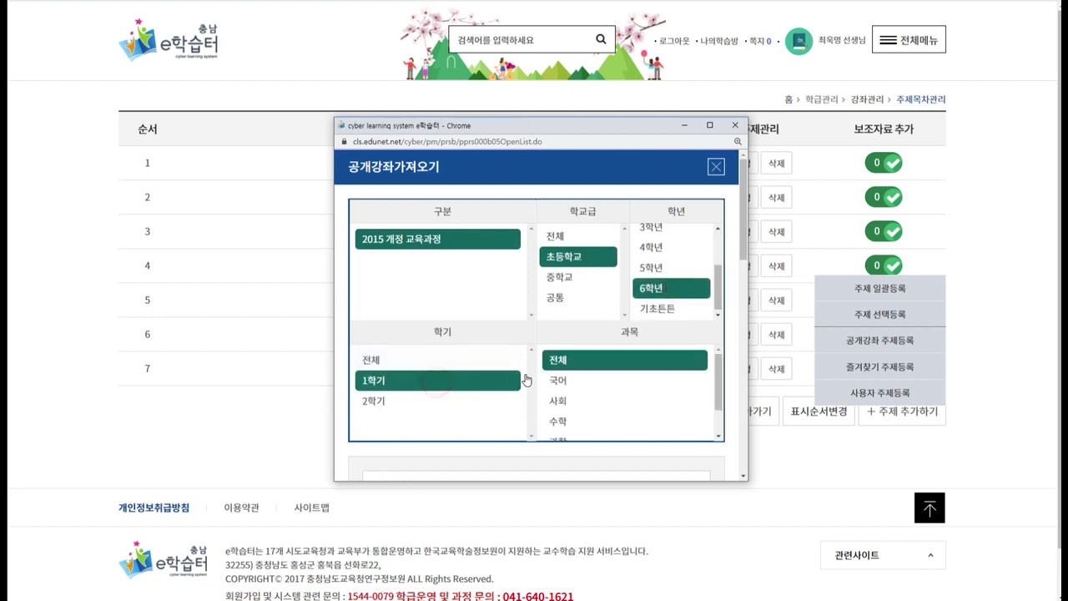
left_click(605, 381)
left_click_drag(741, 297, 742, 394)
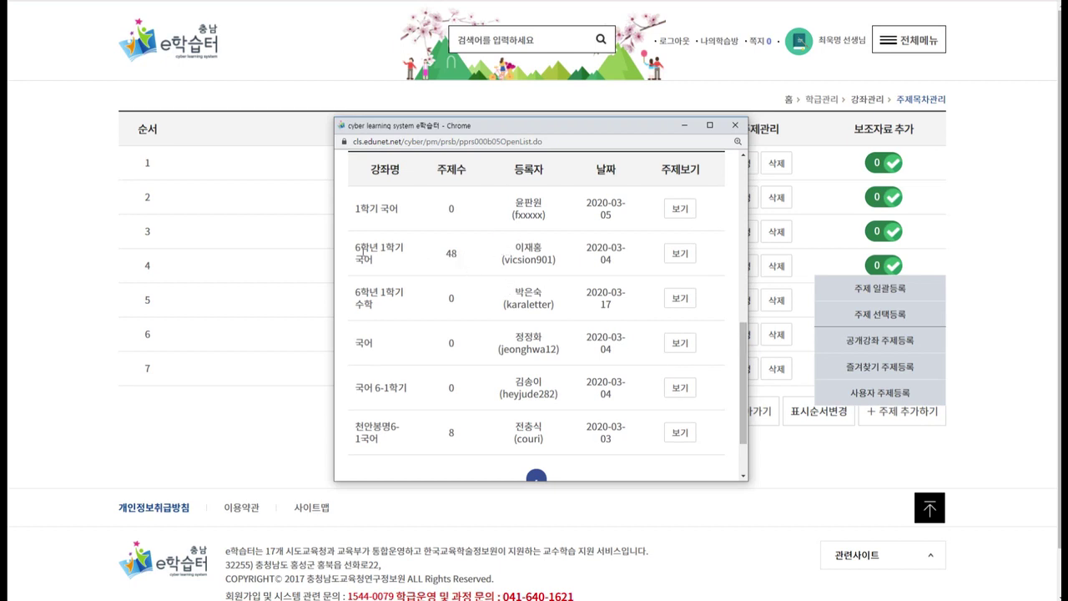
Open the 6학년 1학기 국어 public course and browse its video topics.
left_click_drag(351, 251, 469, 261)
left_click(471, 259)
left_click(678, 253)
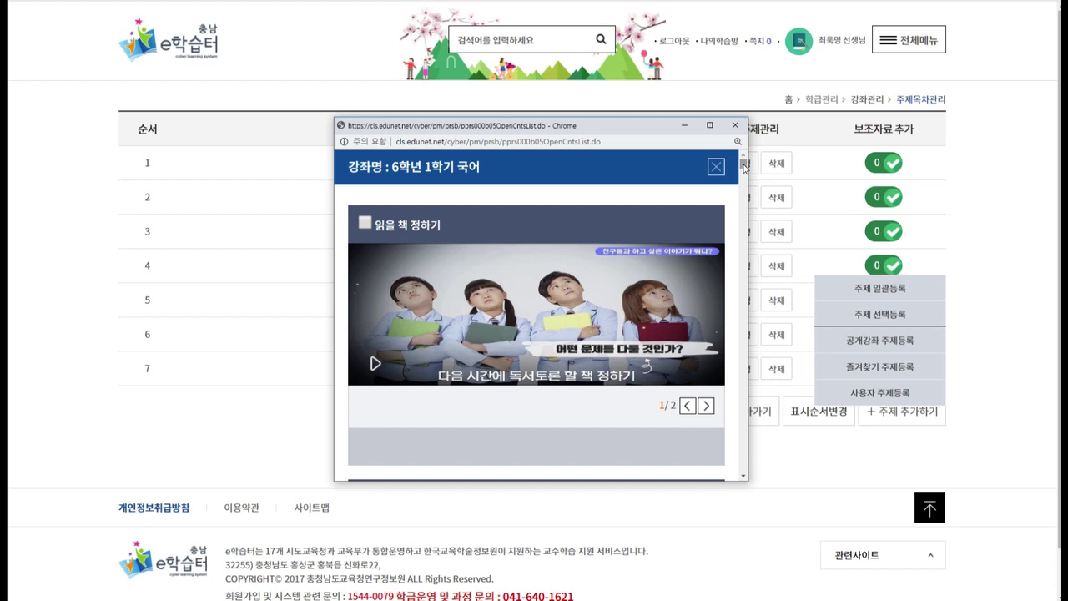
left_click_drag(745, 167, 756, 482)
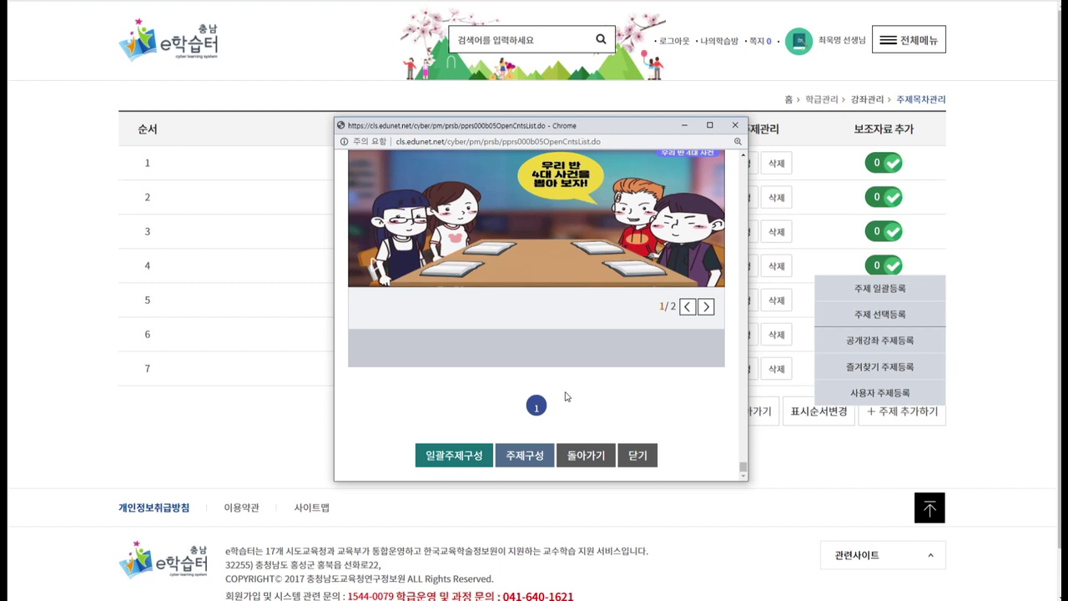
Close the topic preview window and dismiss the add-topic menu, back on the seven-topic list.
left_click(638, 455)
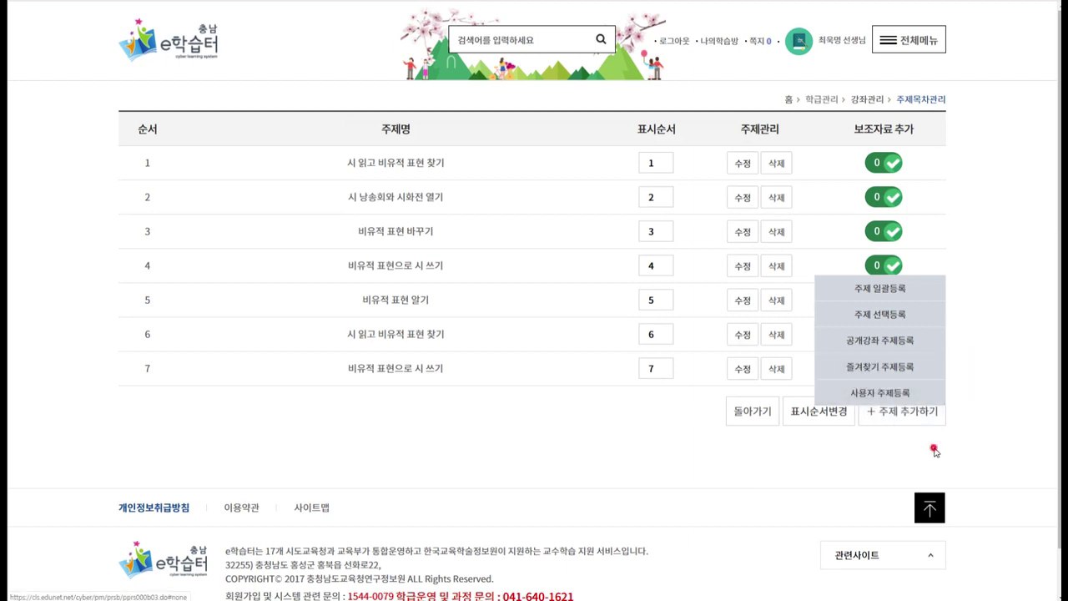
left_click(927, 421)
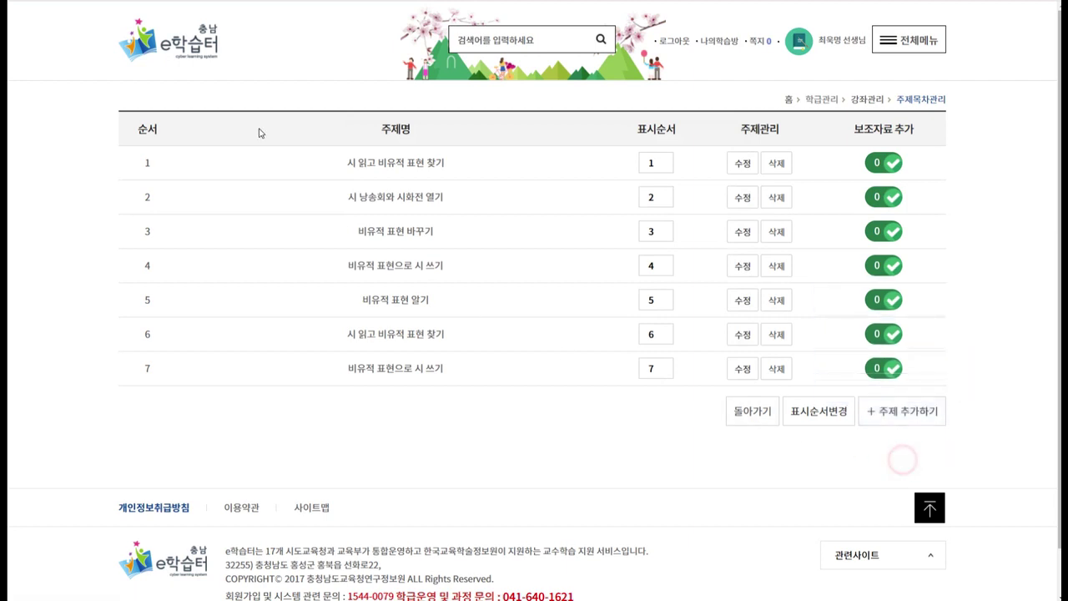
From the home page, open 학습자료검색 and filter to 초등학교, 6학년, 1학기.
left_click(211, 51)
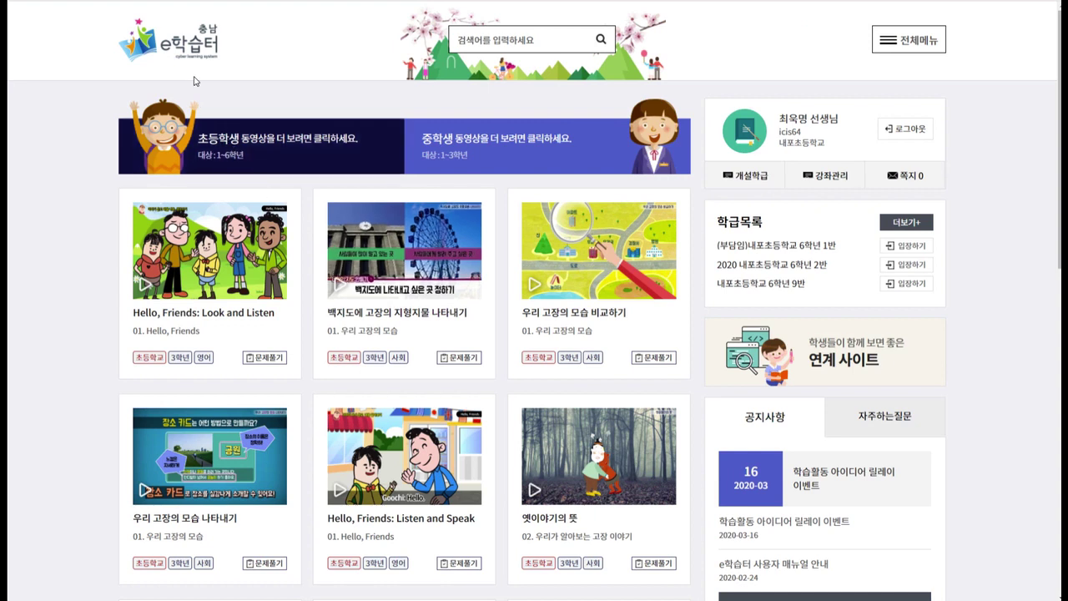
left_click(268, 154)
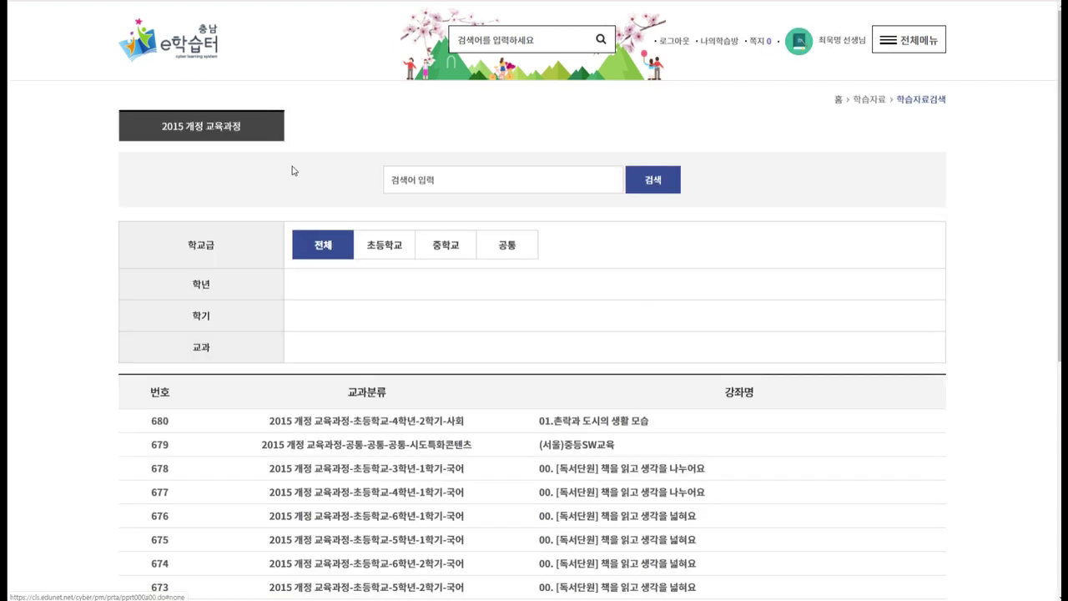
scroll(334, 209, "down", 1)
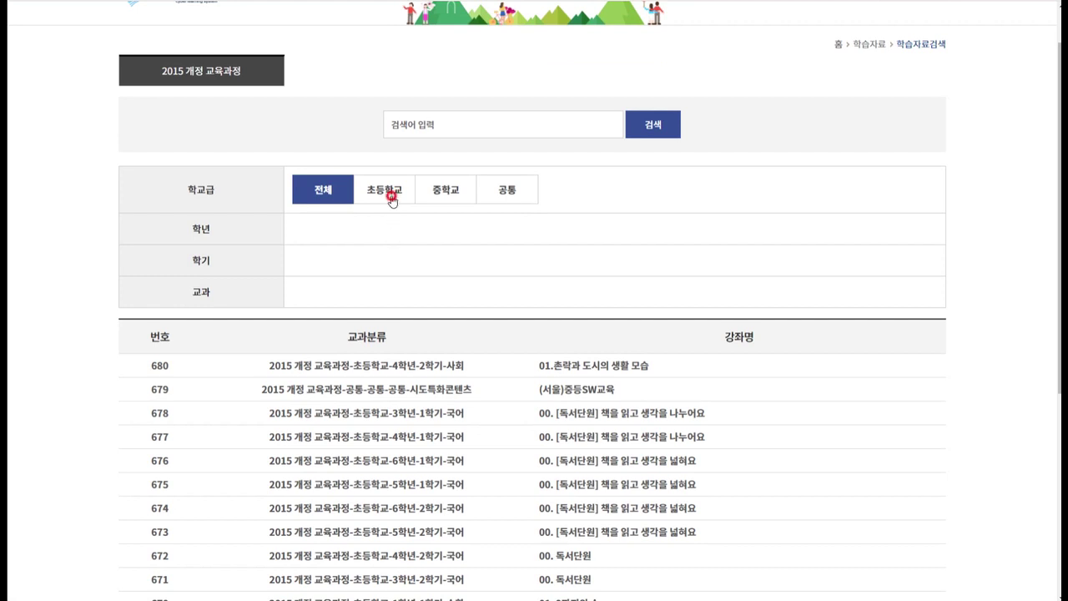
left_click(393, 186)
left_click(691, 240)
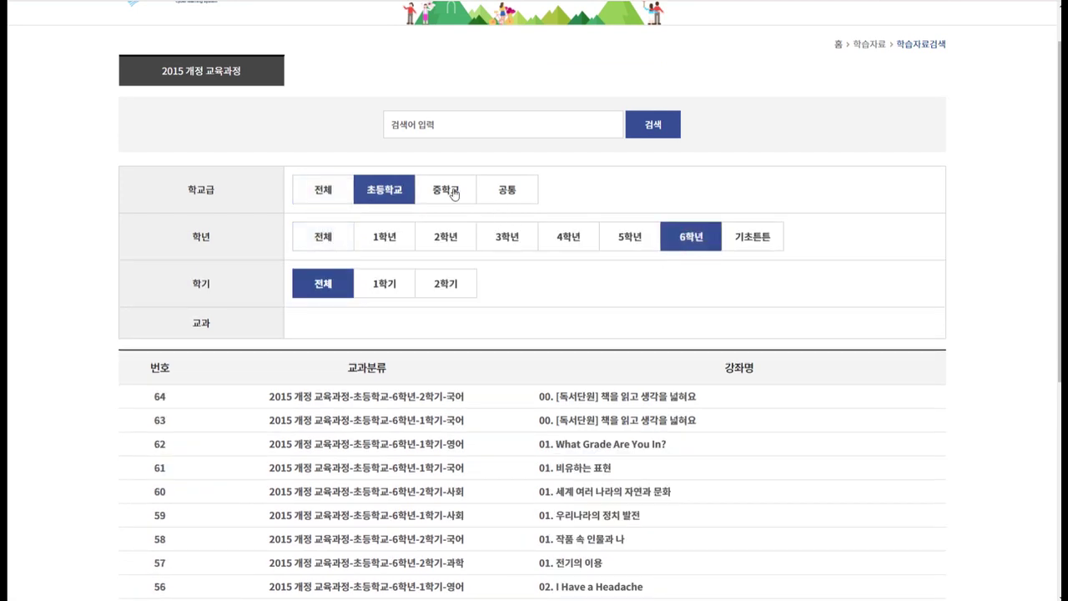
left_click(451, 191)
left_click(385, 194)
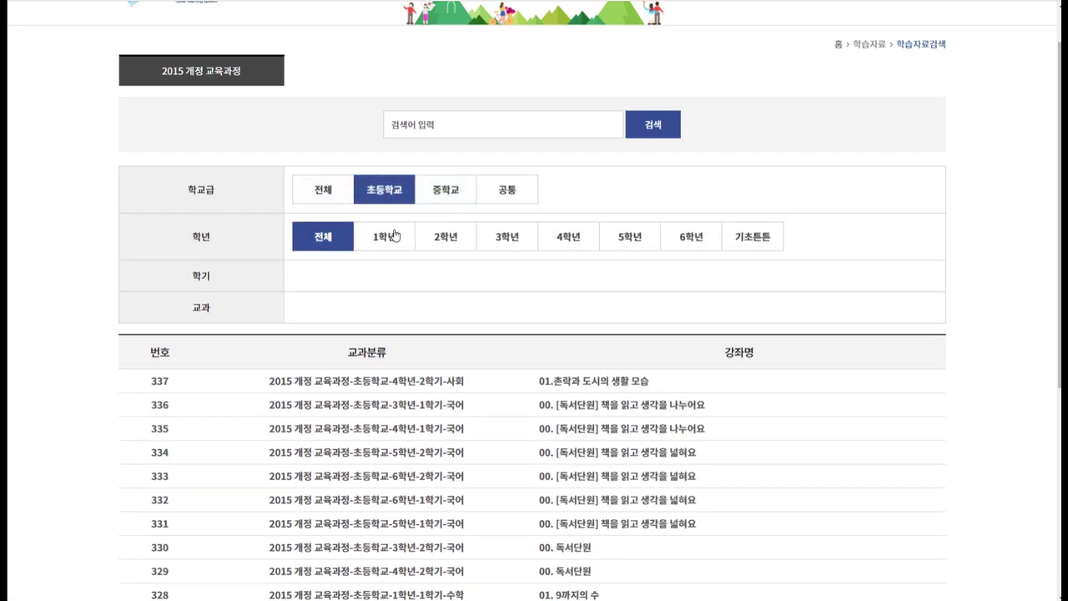
left_click(681, 238)
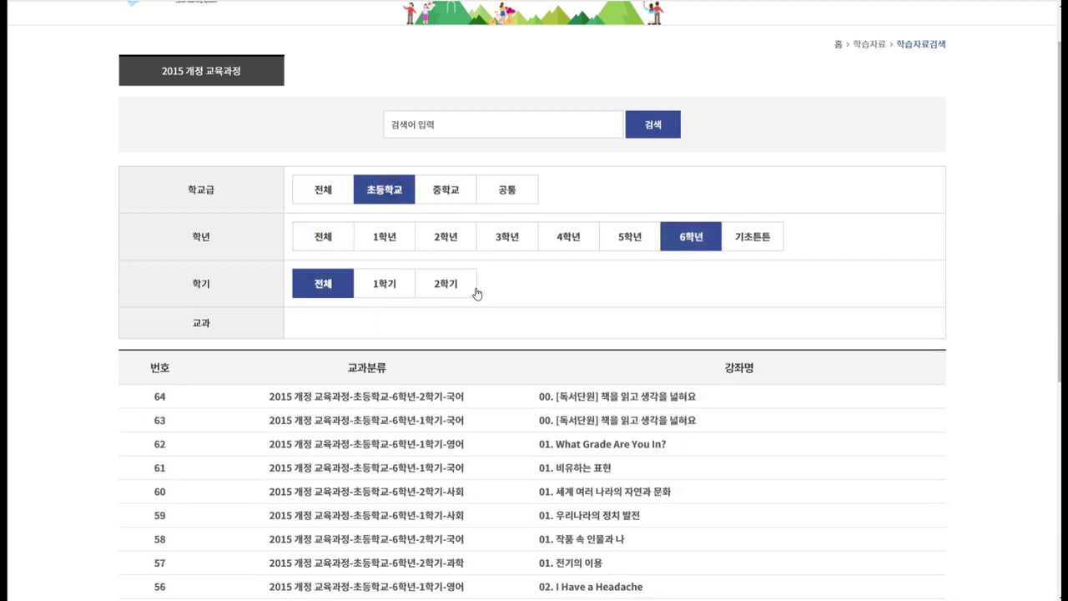
left_click(387, 284)
Choose 국어 as the subject and open lesson 05. 속담을 활용해요.
left_click(374, 328)
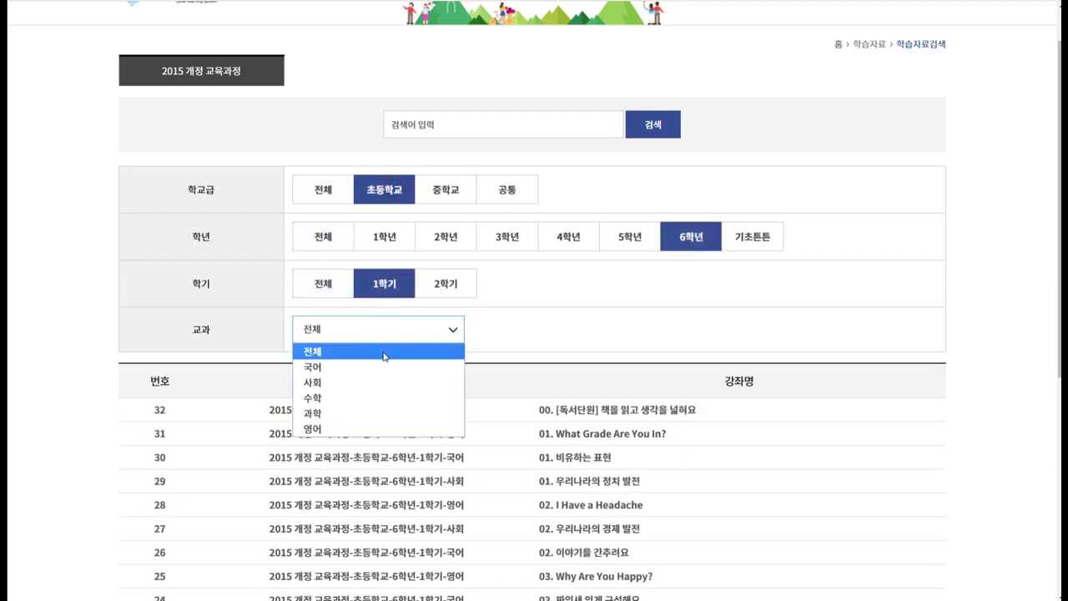
left_click(367, 367)
scroll(588, 358, "down", 1)
scroll(588, 359, "down", 2)
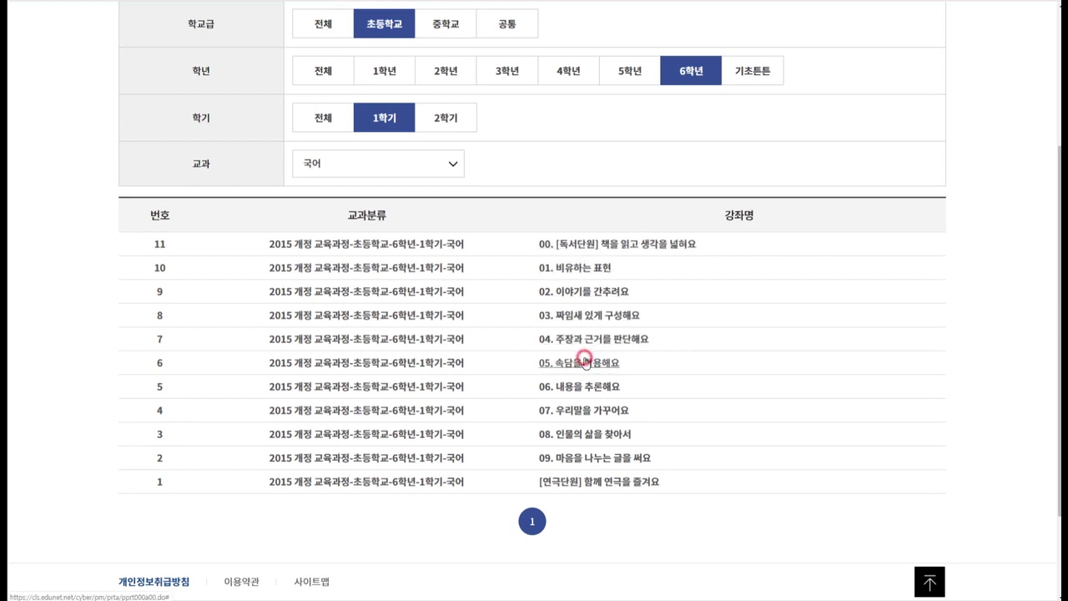
left_click(584, 363)
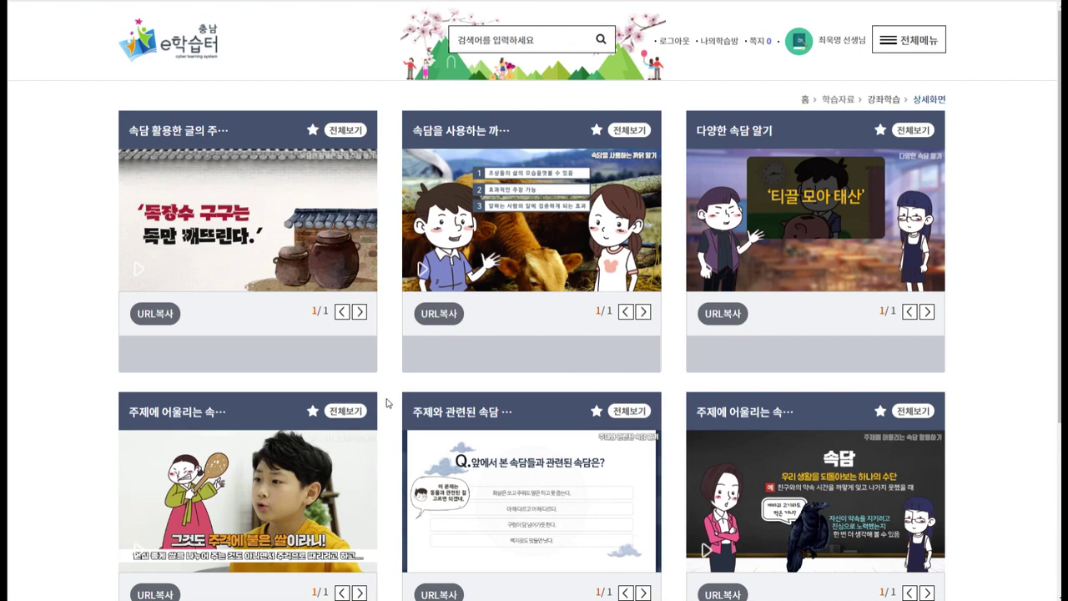
Favourite three proverb videos, including 주제와 관련된 속담, then go to 개설된학급.
scroll(389, 394, "down", 3)
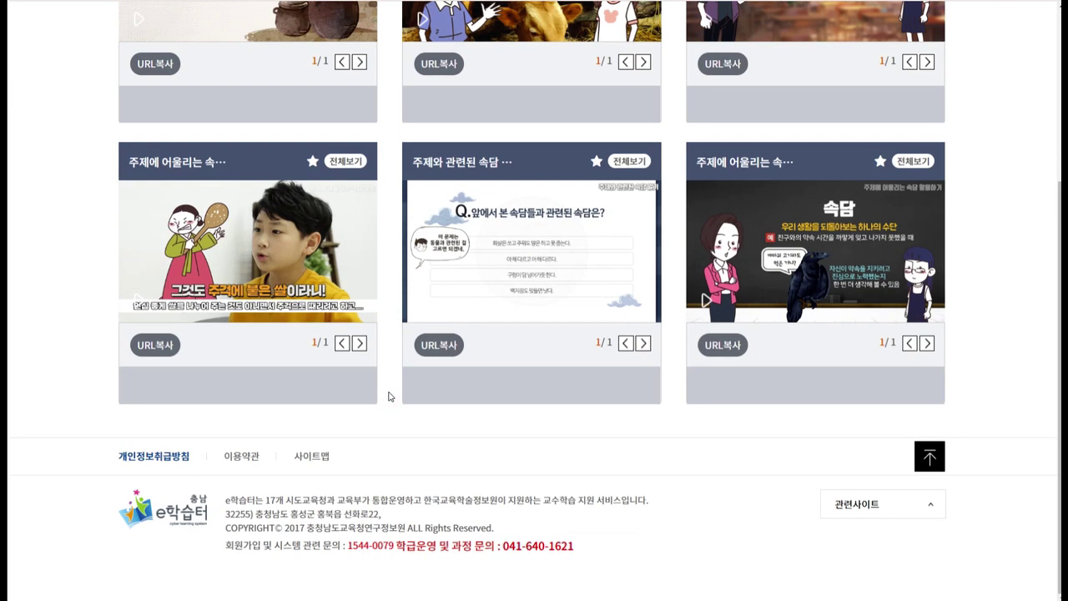
scroll(389, 397, "up", 3)
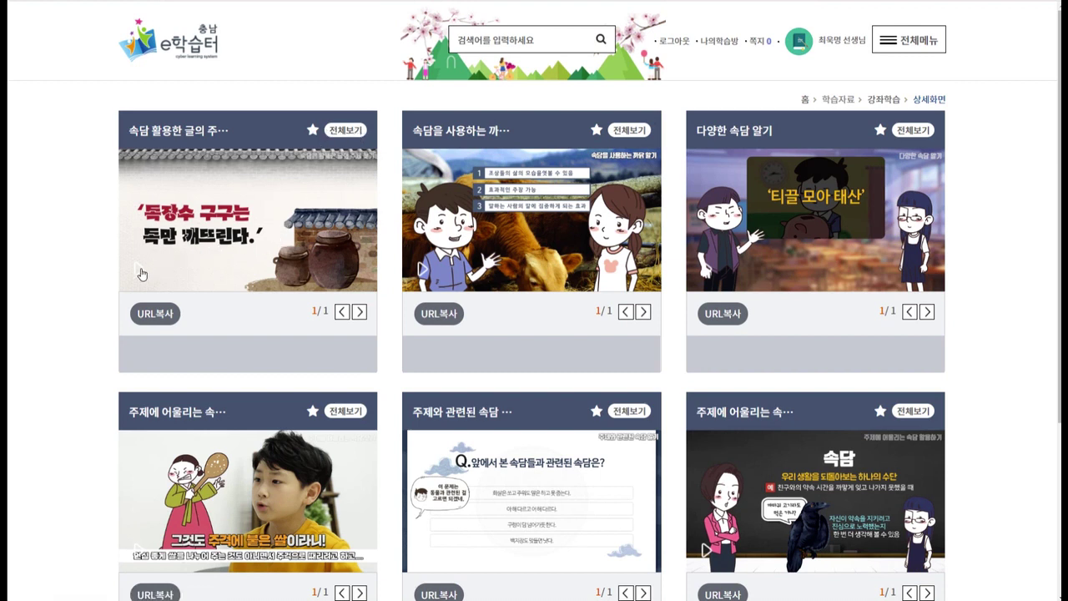
left_click(312, 130)
left_click(606, 314)
left_click(596, 130)
left_click(608, 314)
left_click(597, 412)
left_click(607, 313)
left_click(900, 46)
left_click(437, 159)
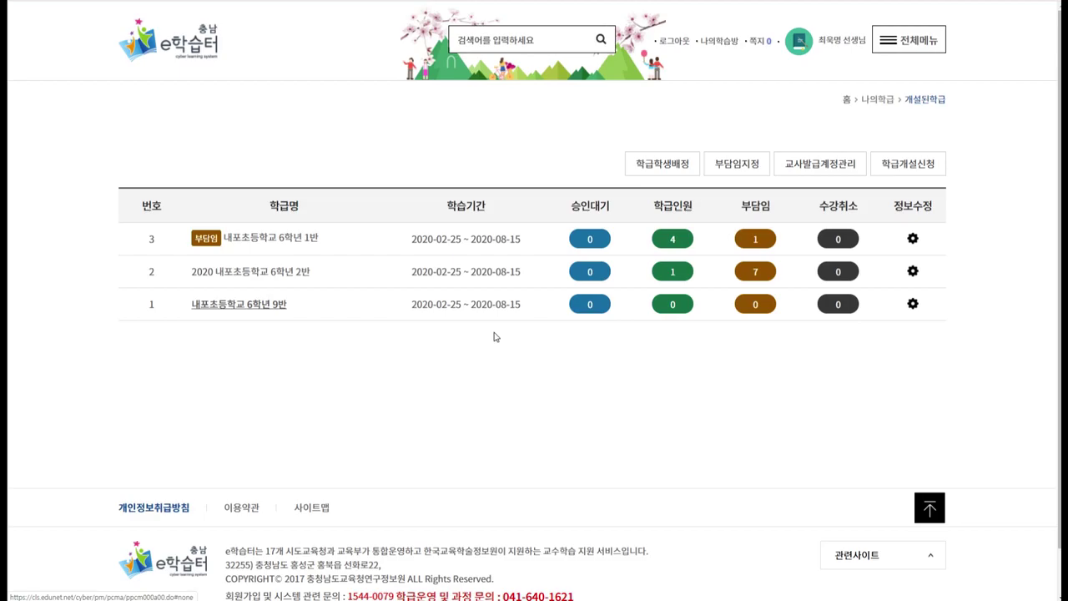
Open 6학년 9반 course management, close the unused 강좌등록 form, and open the 국어 course.
scroll(771, 425, "down", 9)
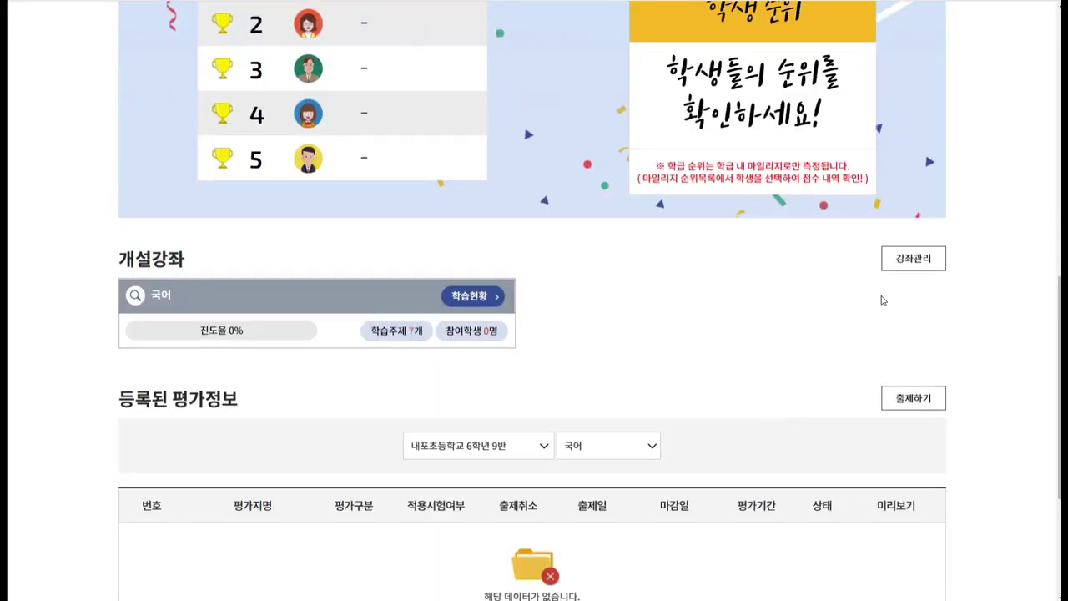
left_click(908, 262)
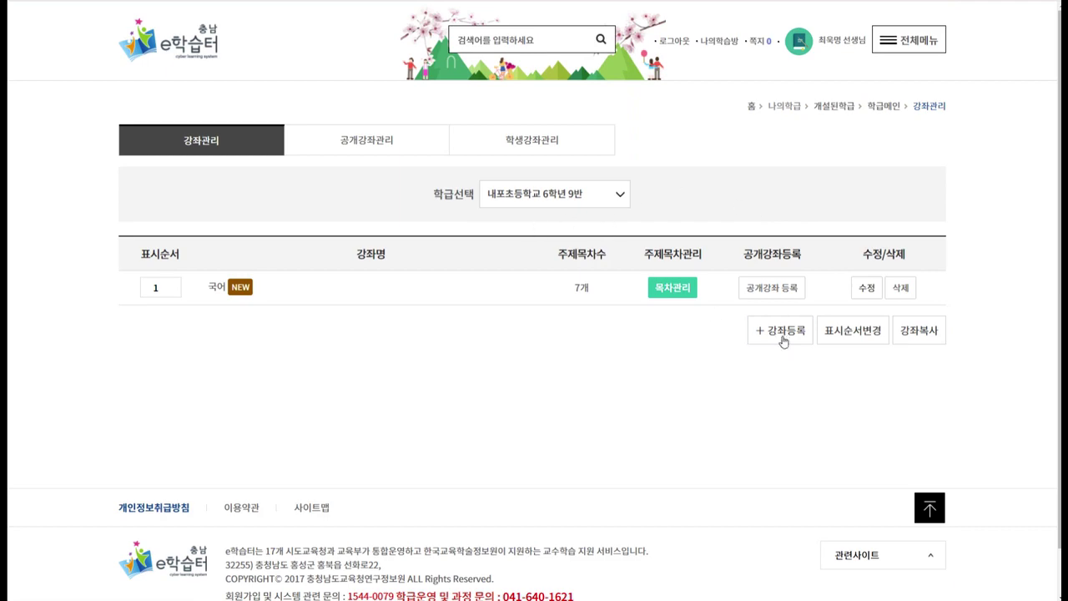
left_click(785, 340)
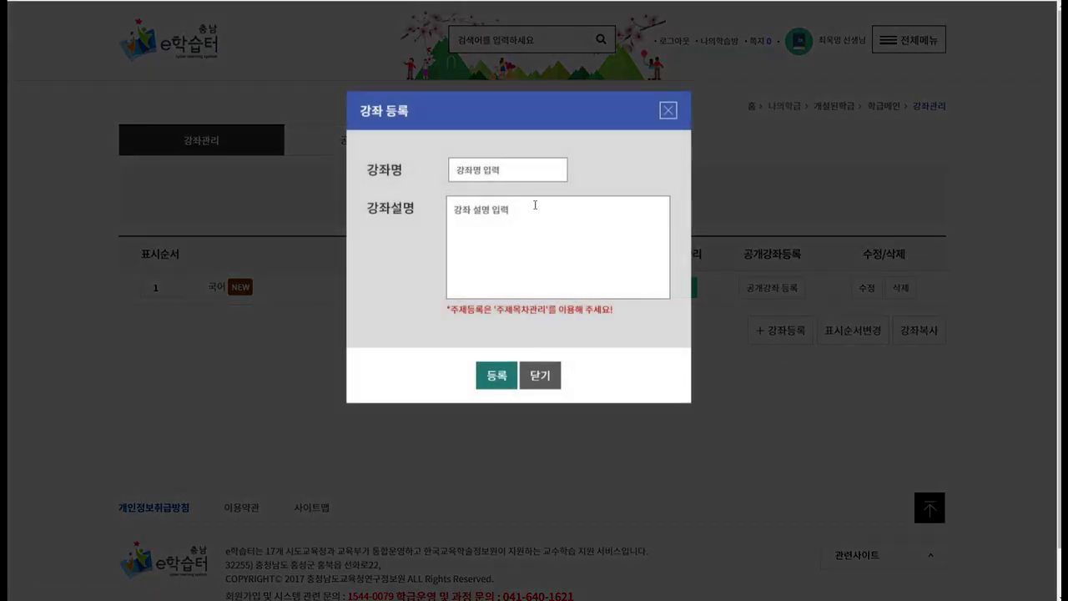
left_click(668, 110)
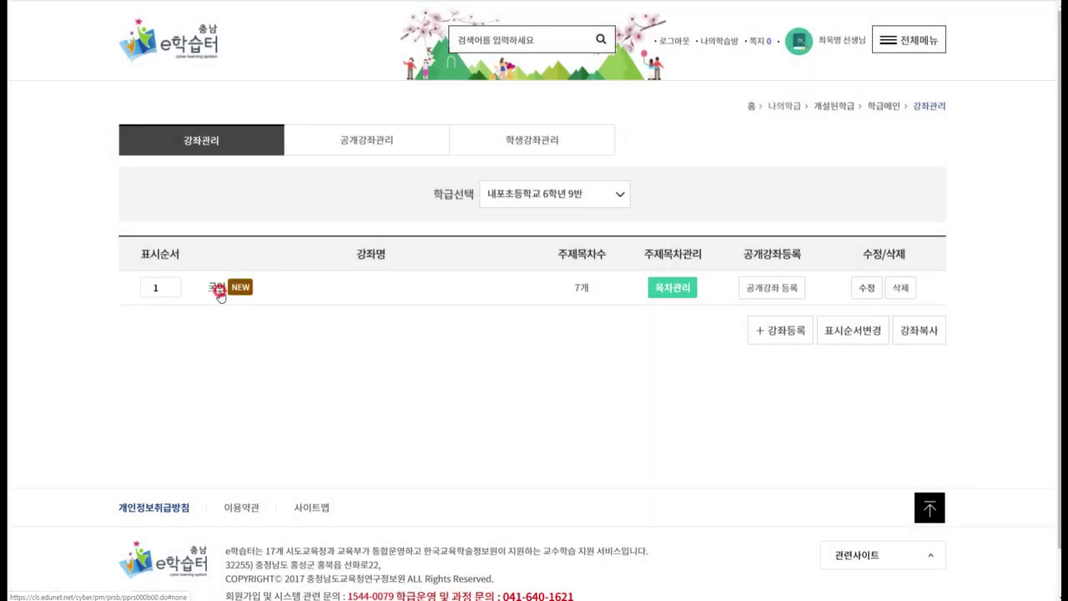
left_click(217, 289)
Review favourite topics, ticking 속담을 사용하는 까닭 알기 and 주제와 관련된 속담 알기, then close without registering.
left_click(926, 411)
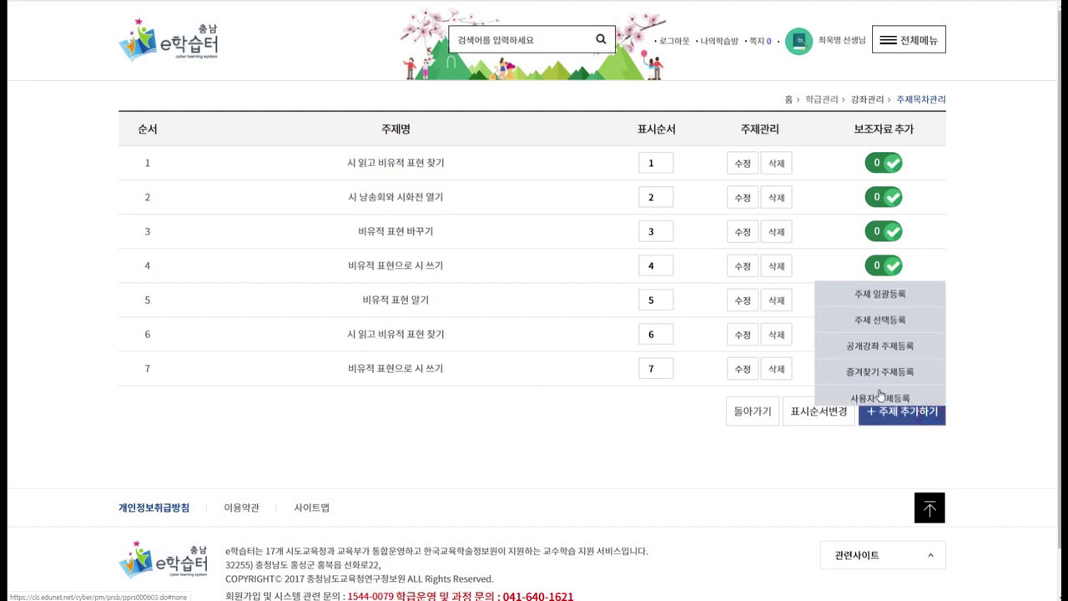
left_click(880, 368)
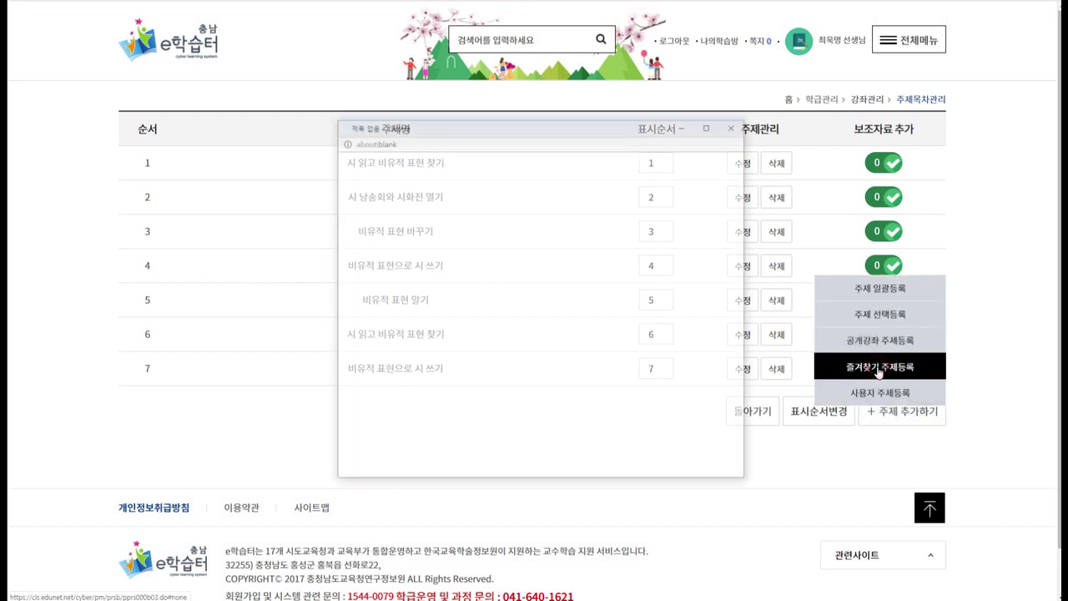
scroll(639, 365, "down", 3)
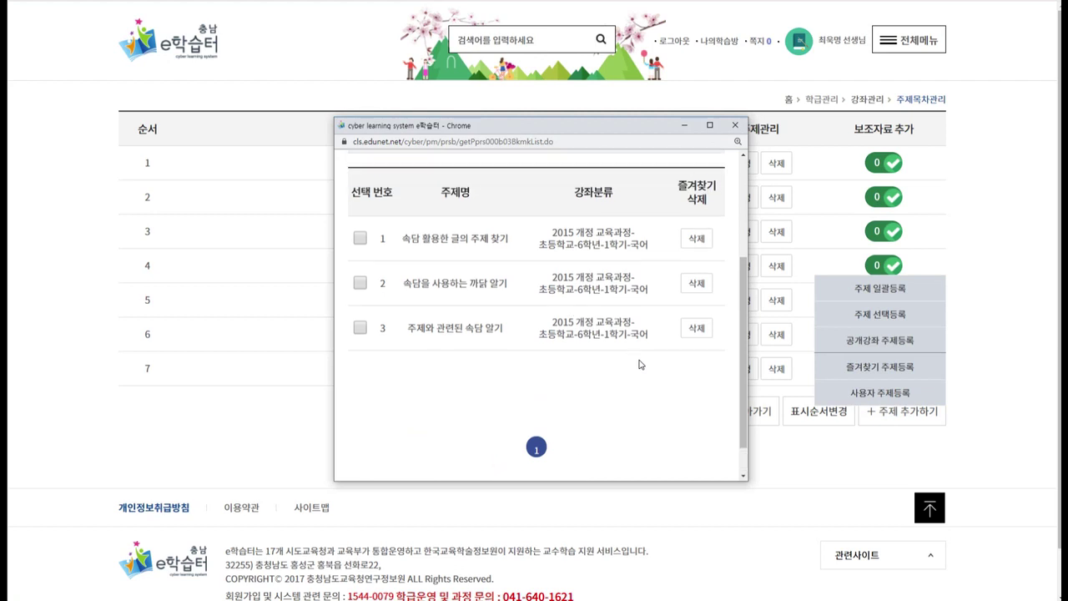
scroll(515, 338, "up", 1)
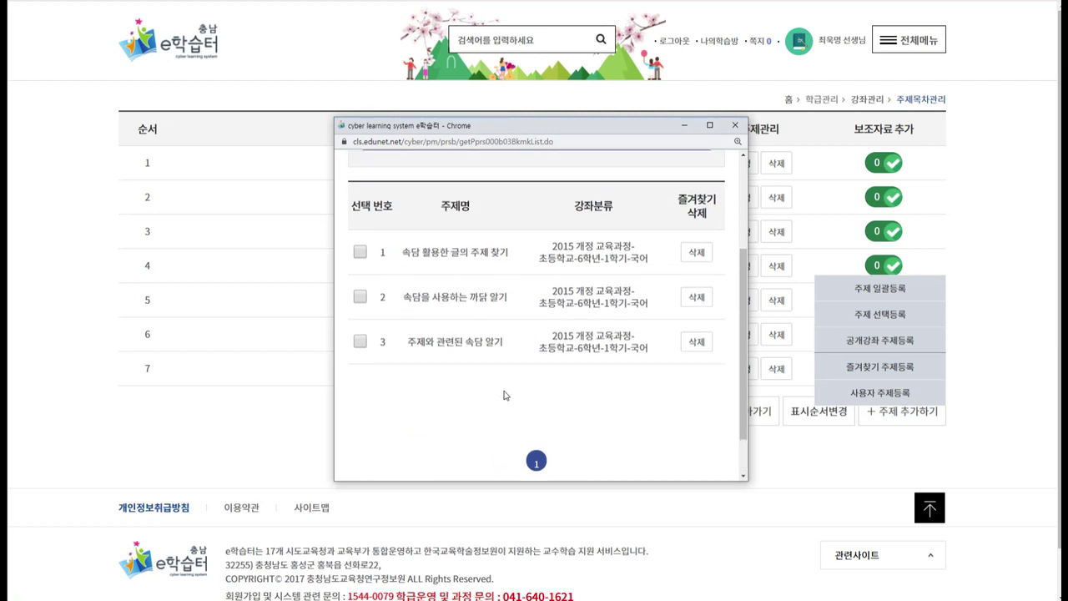
scroll(572, 343, "down", 1)
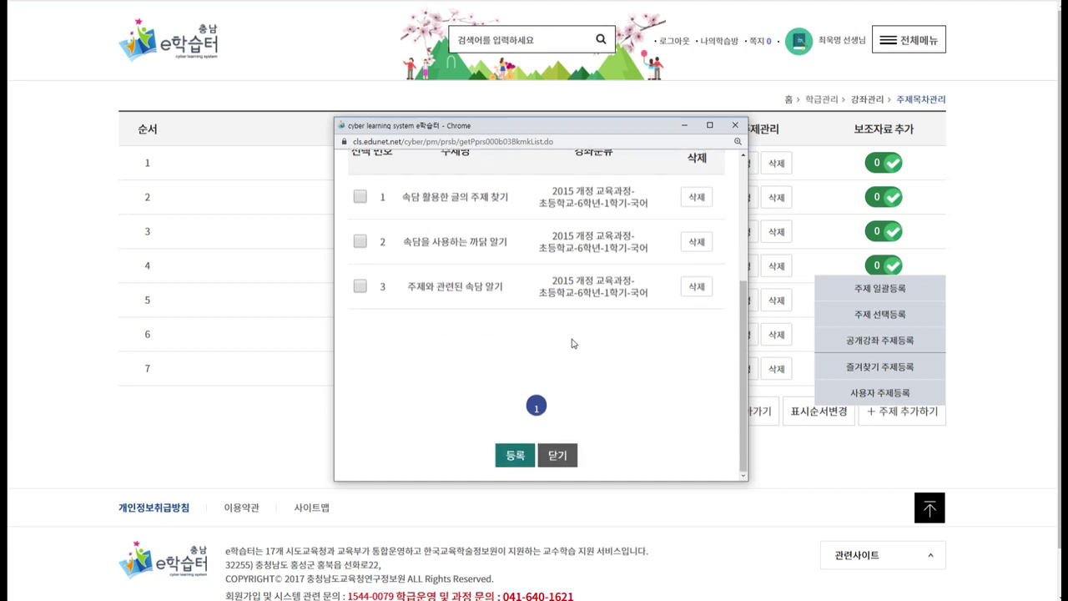
left_click(359, 241)
left_click(360, 286)
left_click(552, 455)
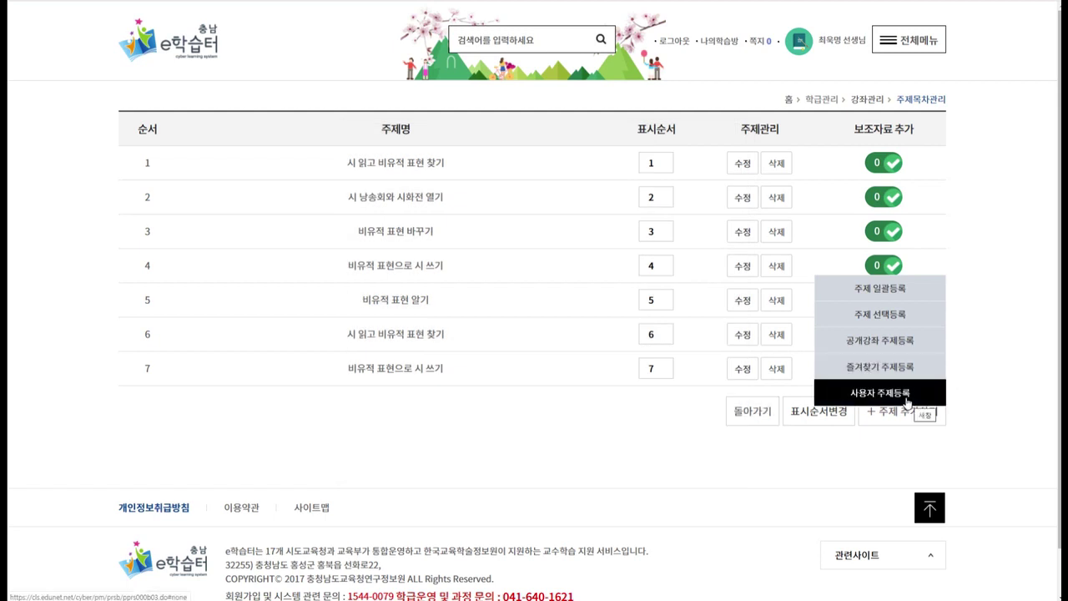
left_click(907, 399)
Register a new topic named 선생님자료 and open it to attach content.
left_click(456, 163)
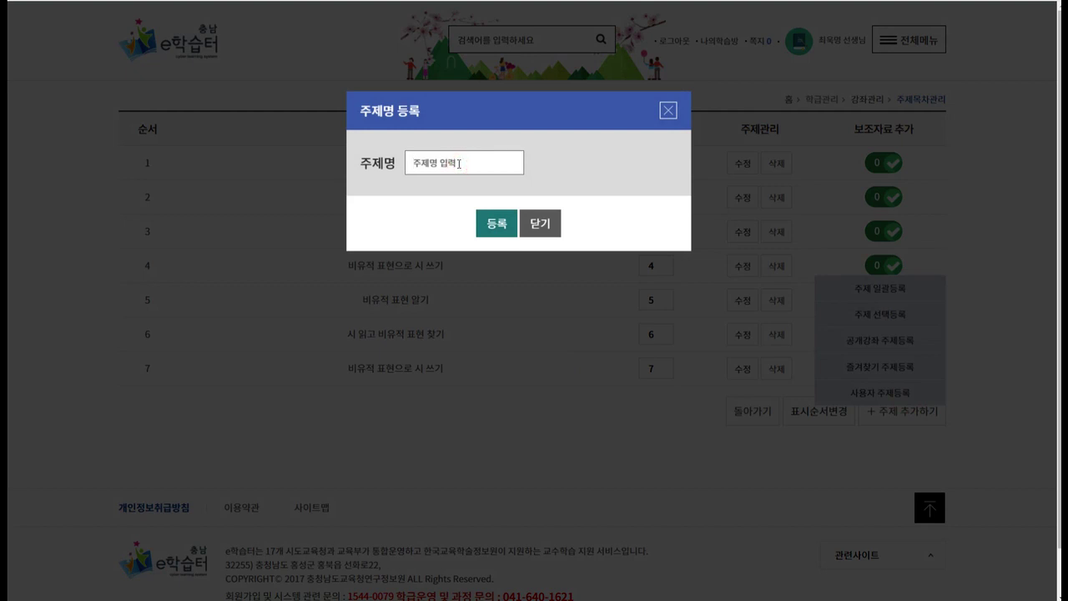
type("선생님자료")
left_click(484, 240)
left_click(572, 310)
left_click(607, 315)
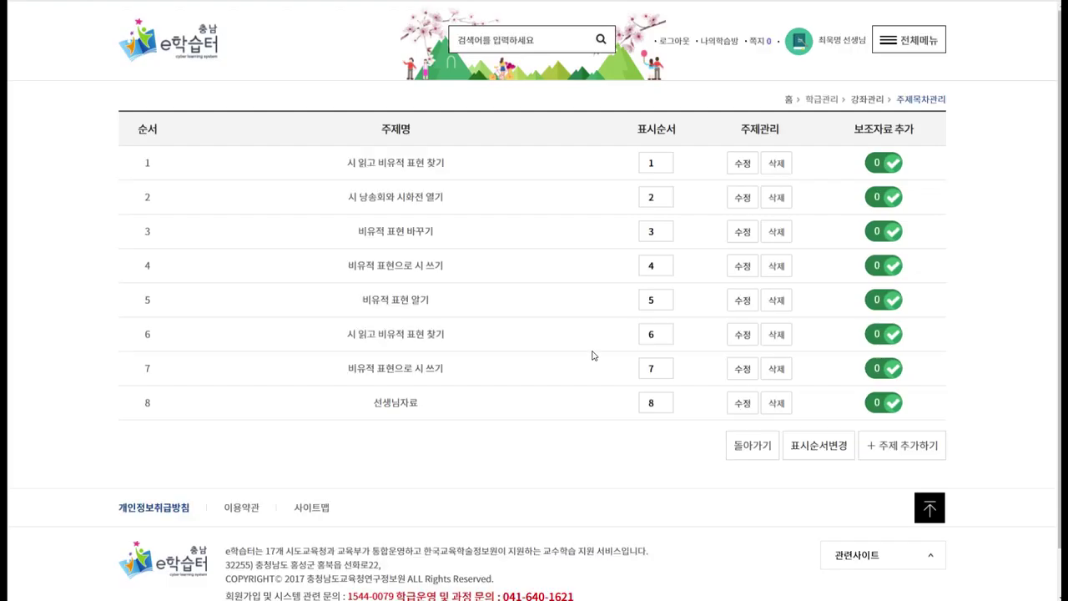
left_click(401, 406)
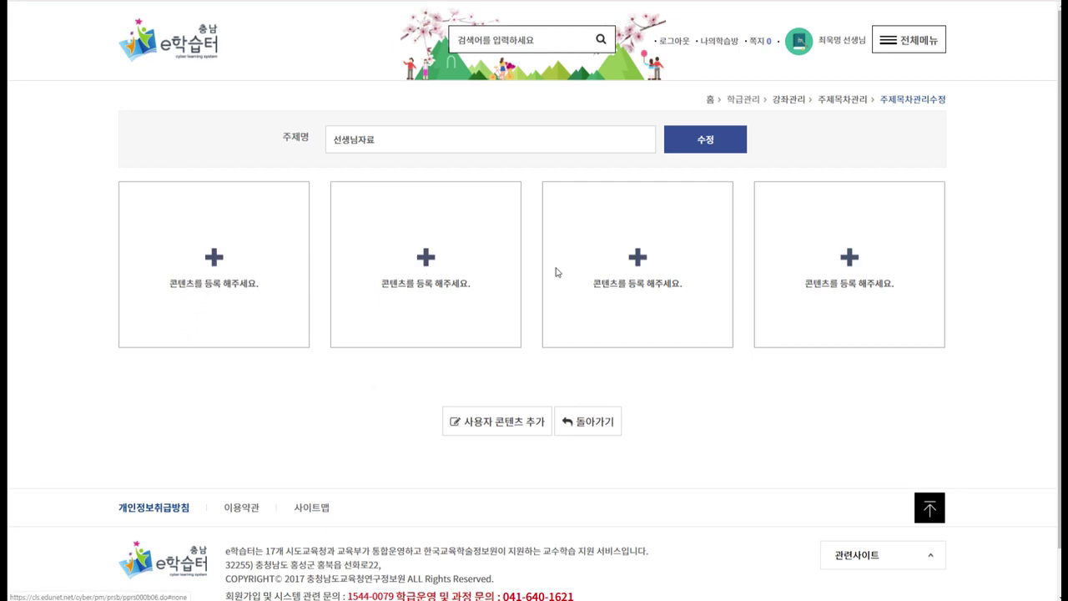
left_click(215, 259)
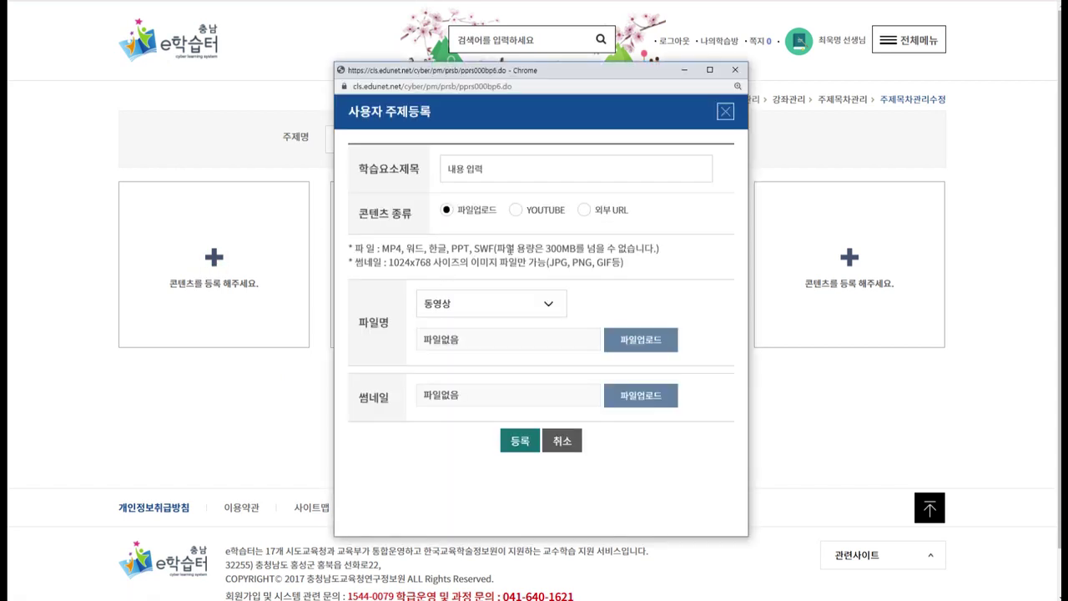
Check the file-upload supported types notice, then set the content type to YOUTUBE.
left_click(451, 210)
left_click_drag(471, 249, 461, 264)
left_click(442, 250)
double_click(465, 248)
left_click(453, 259)
left_click(516, 210)
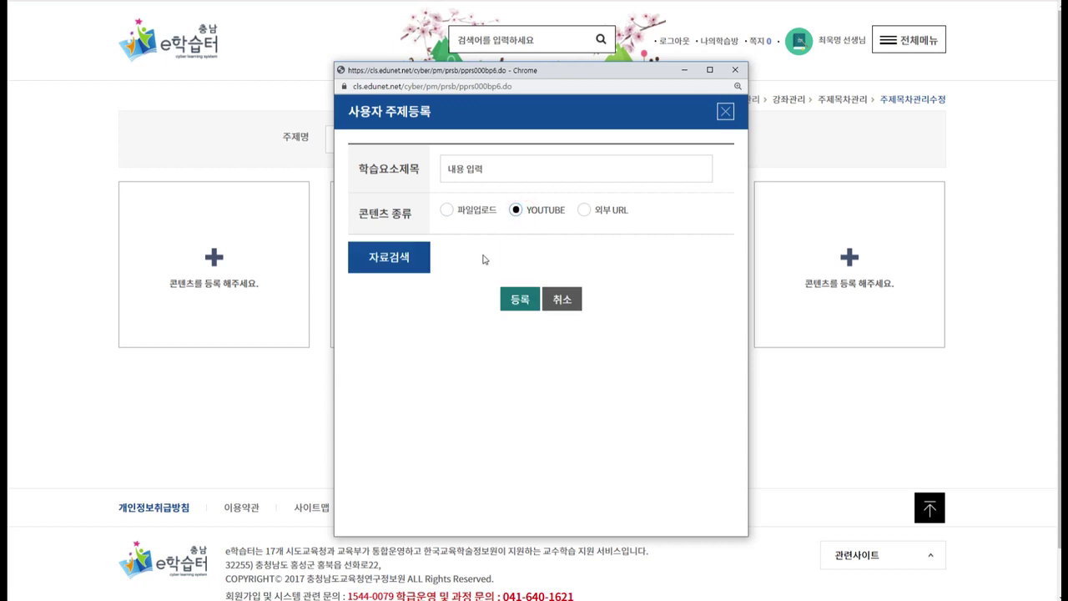
Open the YouTube 자료검색 window, try its search box, and close it.
left_click(397, 270)
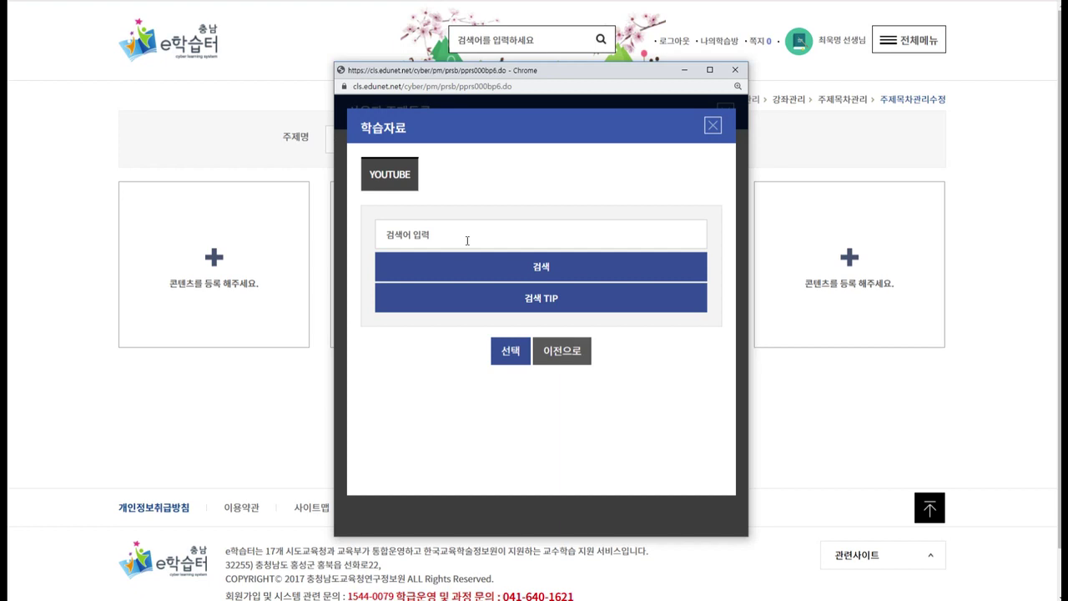
left_click(520, 230)
left_click(537, 267)
left_click(478, 232)
left_click(714, 126)
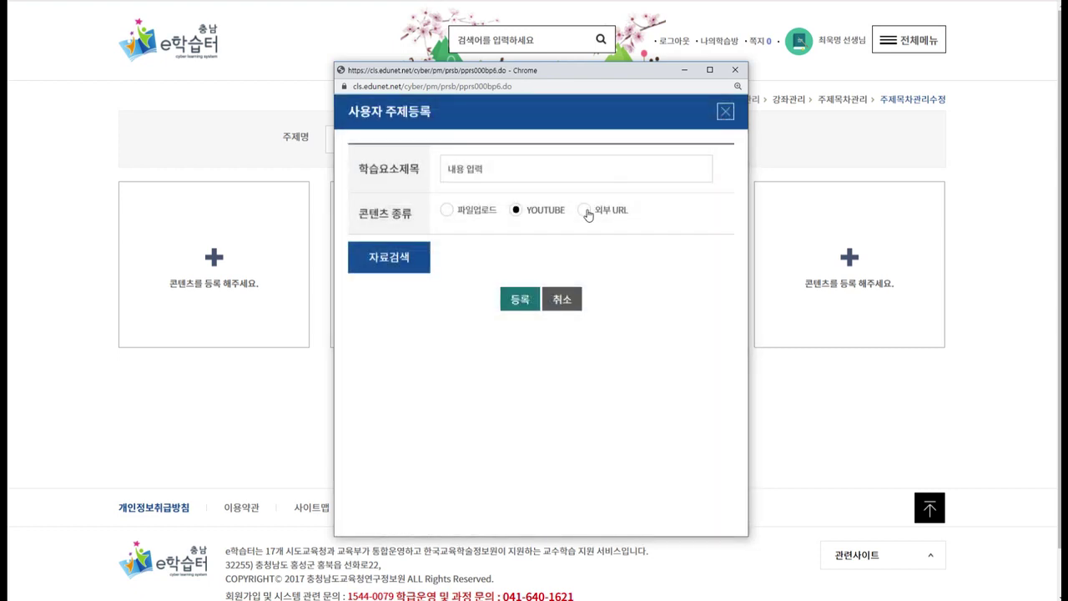
Toggle between 외부 URL and YOUTUBE, cancel the form, and return to the eight-topic list.
left_click(585, 210)
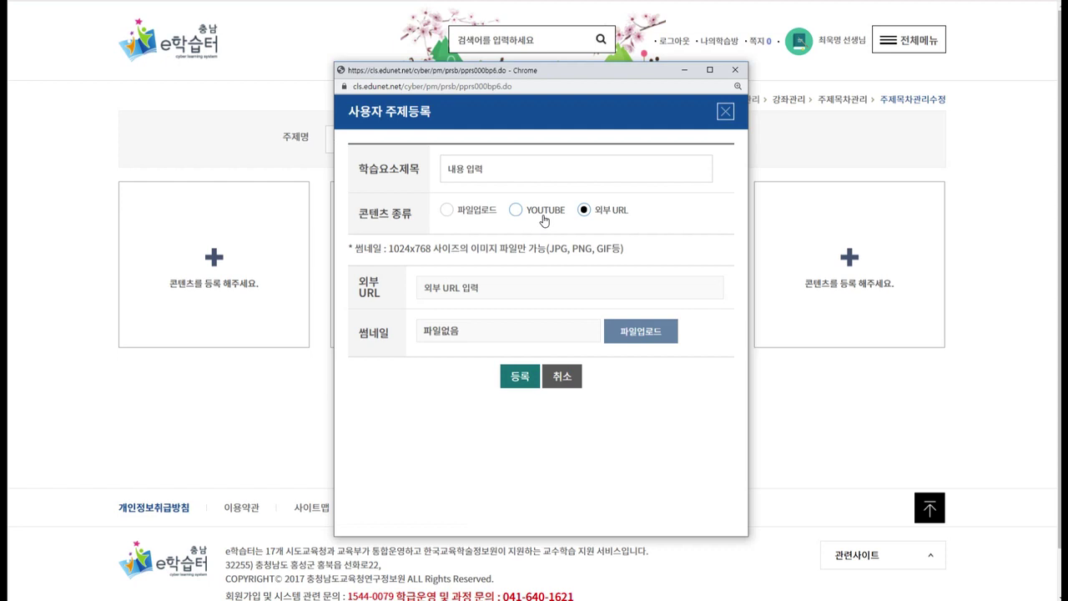
left_click(543, 216)
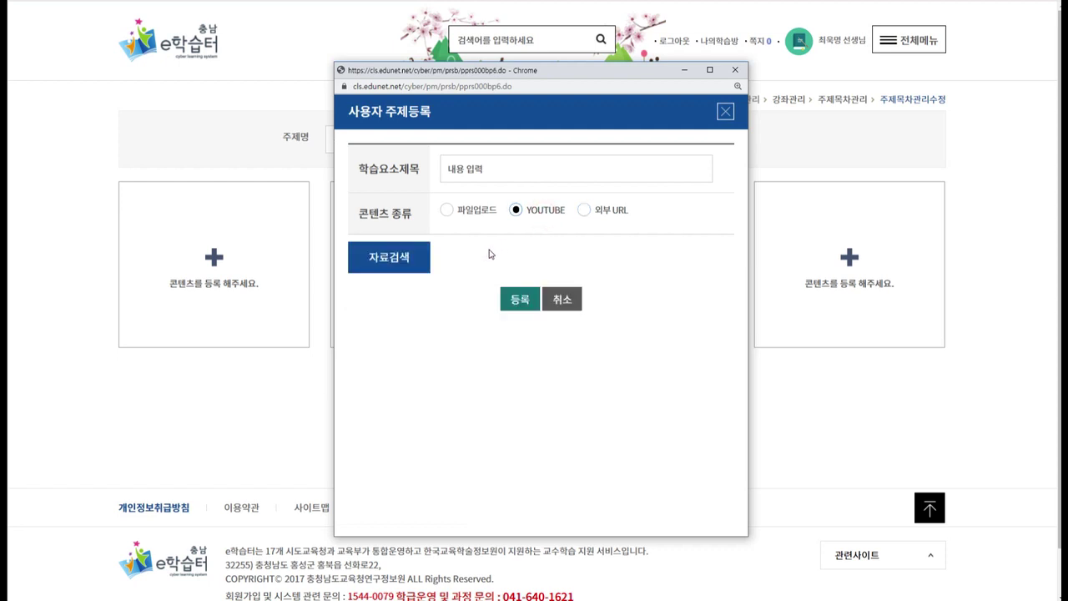
left_click(606, 210)
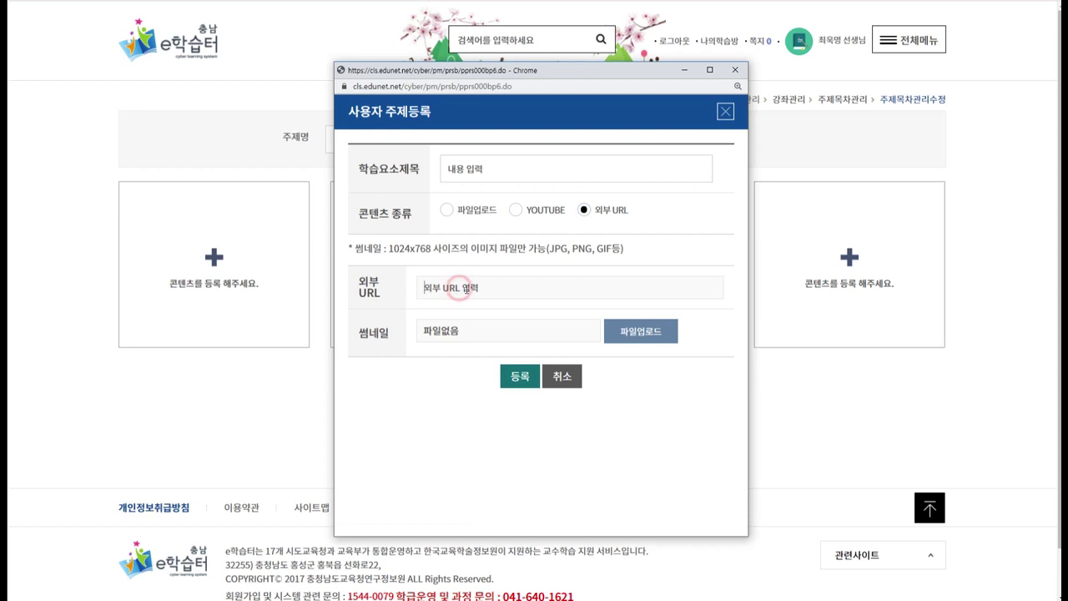
left_click(726, 112)
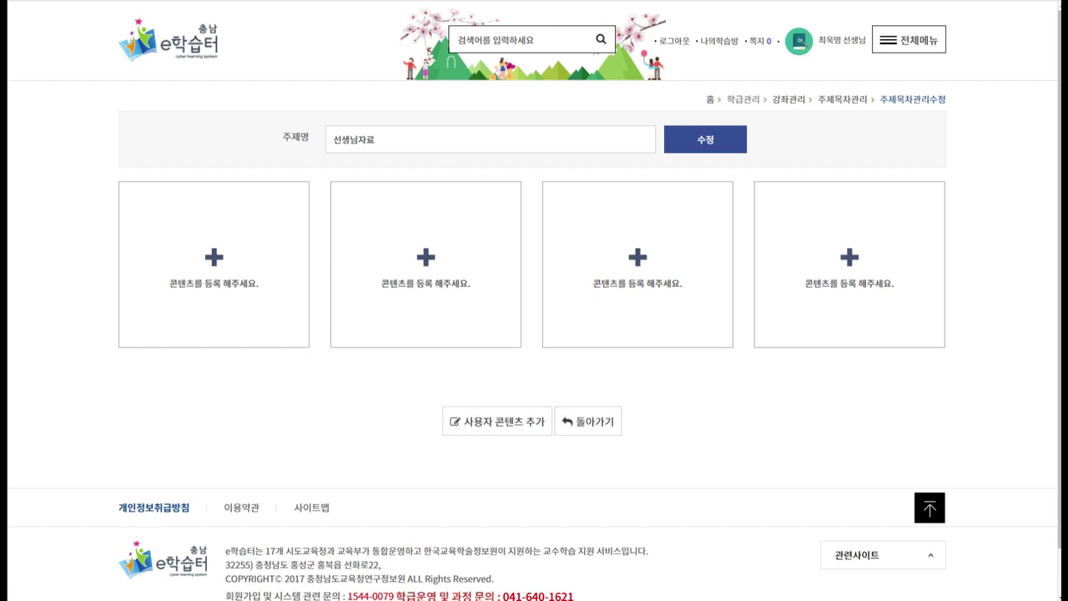
left_click(585, 422)
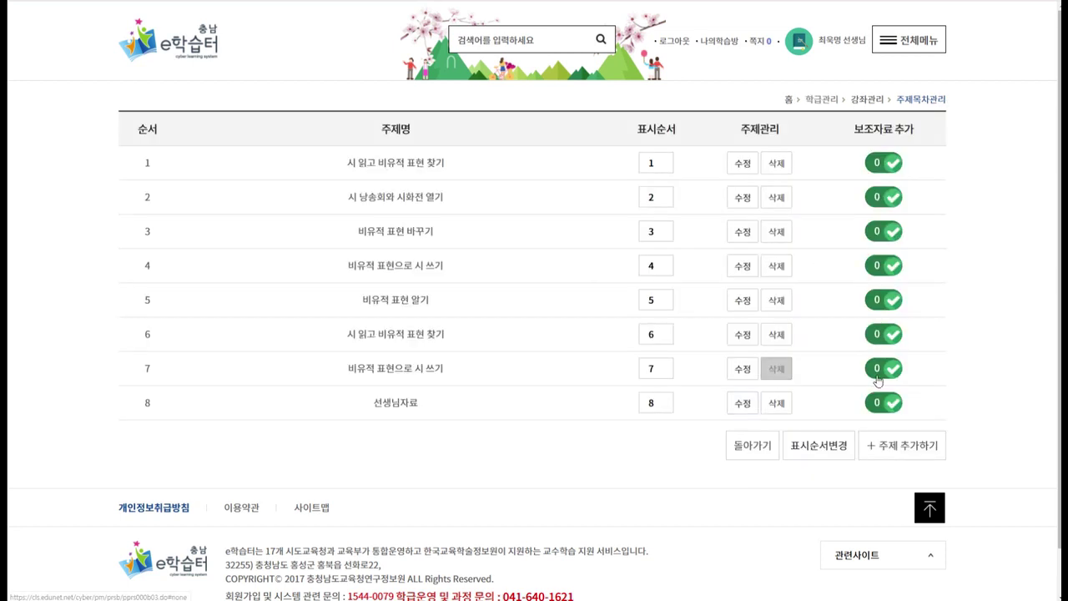
left_click(911, 457)
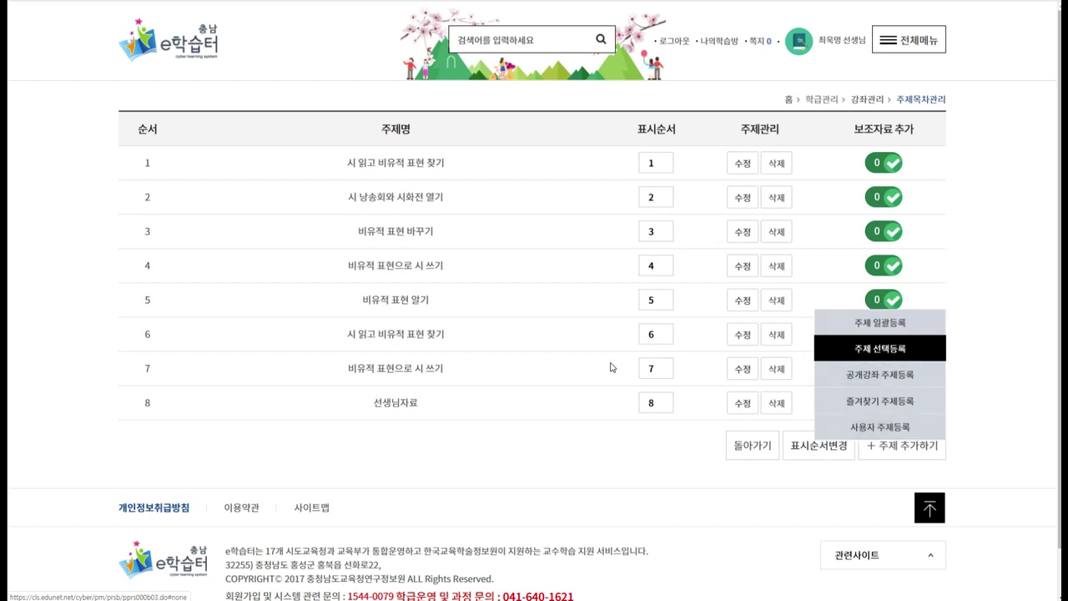
left_click(551, 336)
left_click(468, 161)
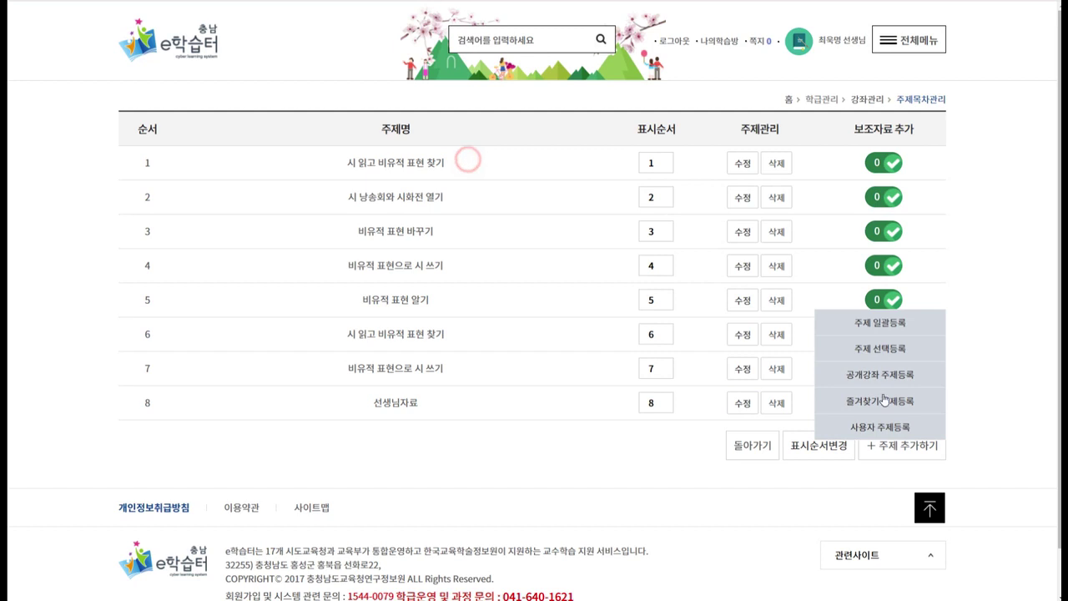
left_click(972, 465)
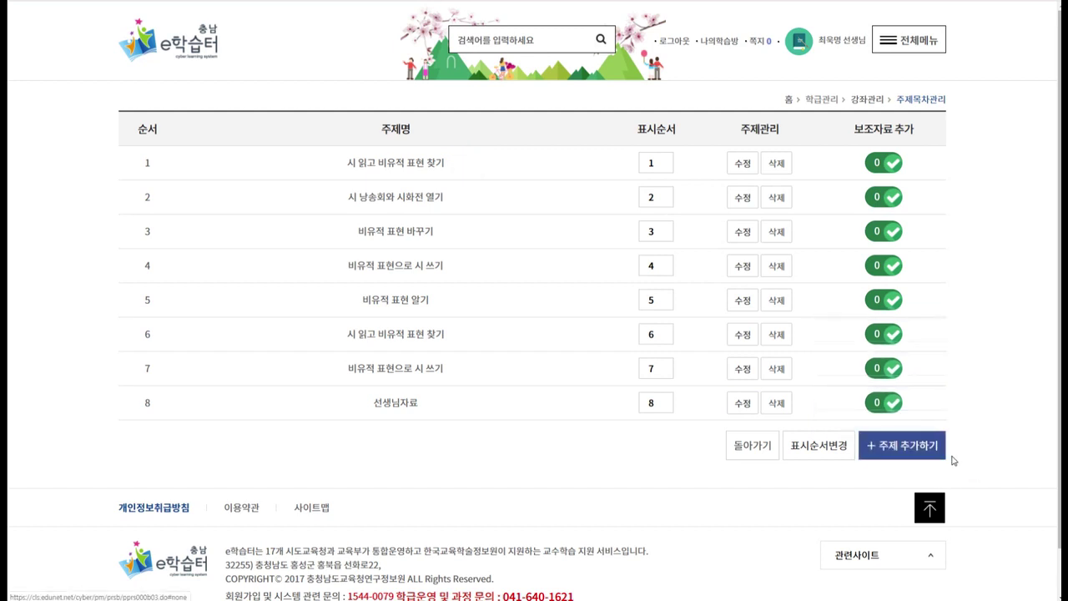
left_click(1008, 397)
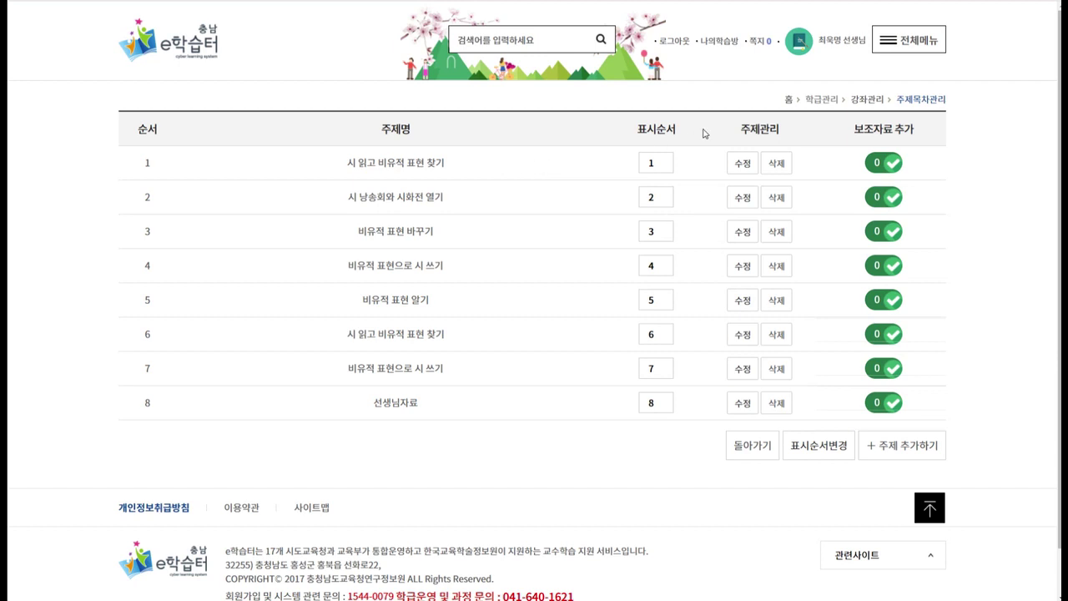
left_click_drag(855, 131, 907, 131)
left_click(913, 129)
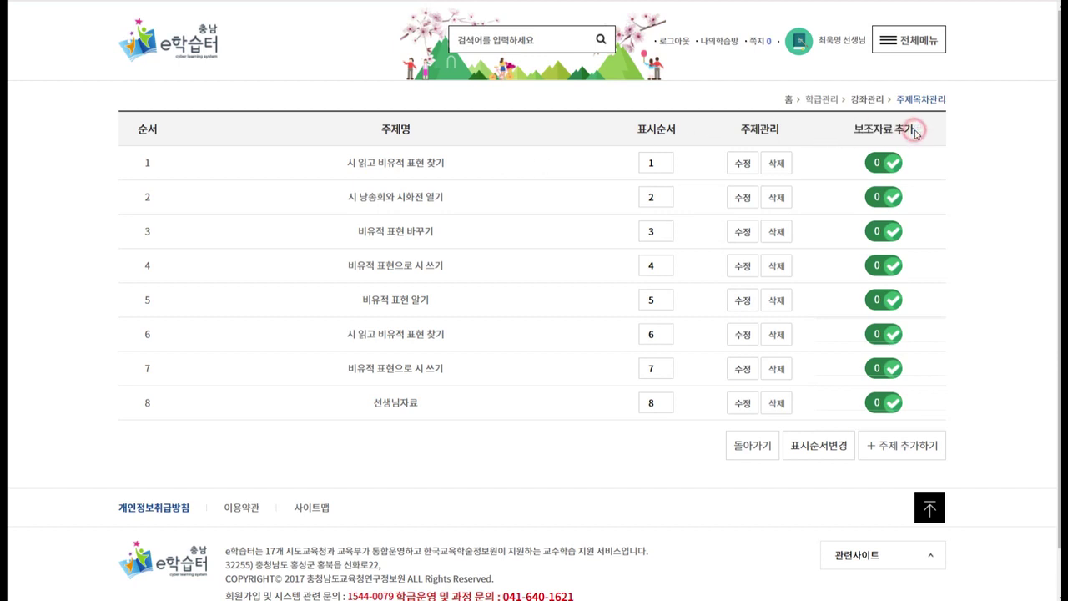
left_click_drag(465, 165, 340, 167)
left_click(337, 164)
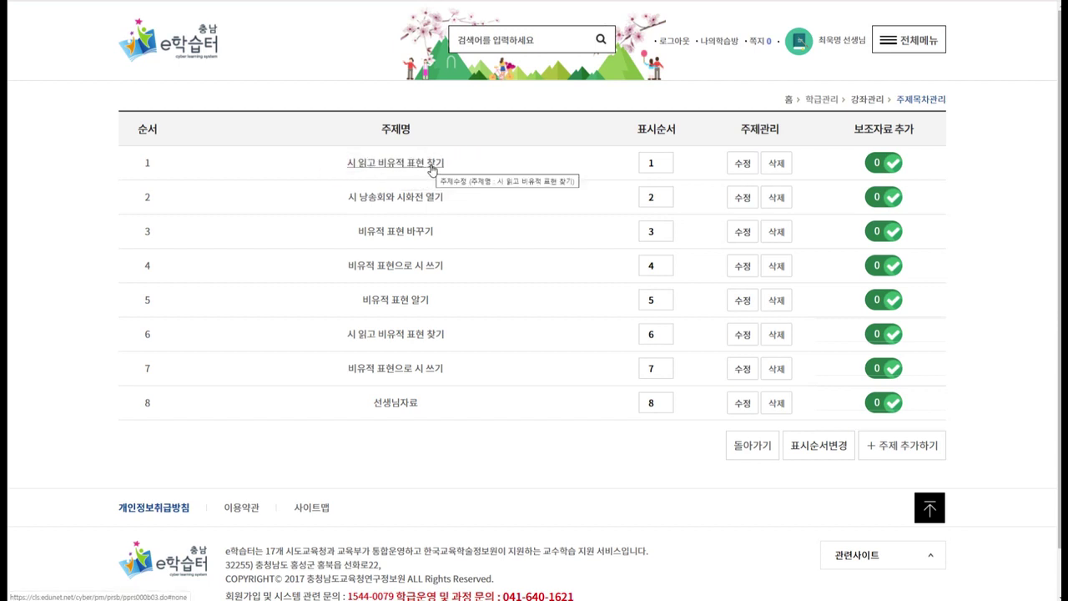
left_click(896, 167)
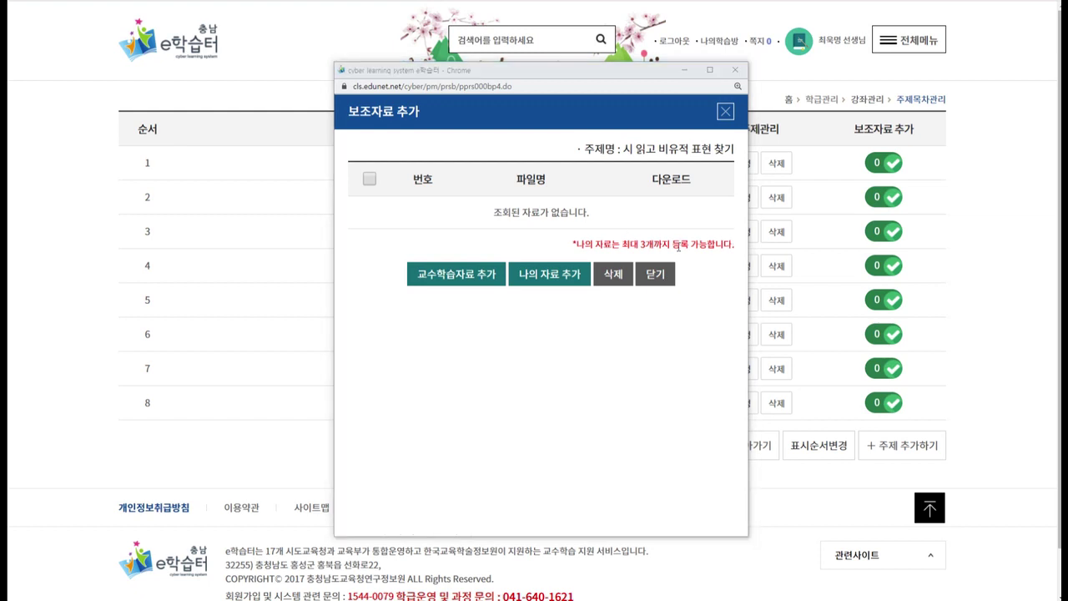
left_click(564, 242)
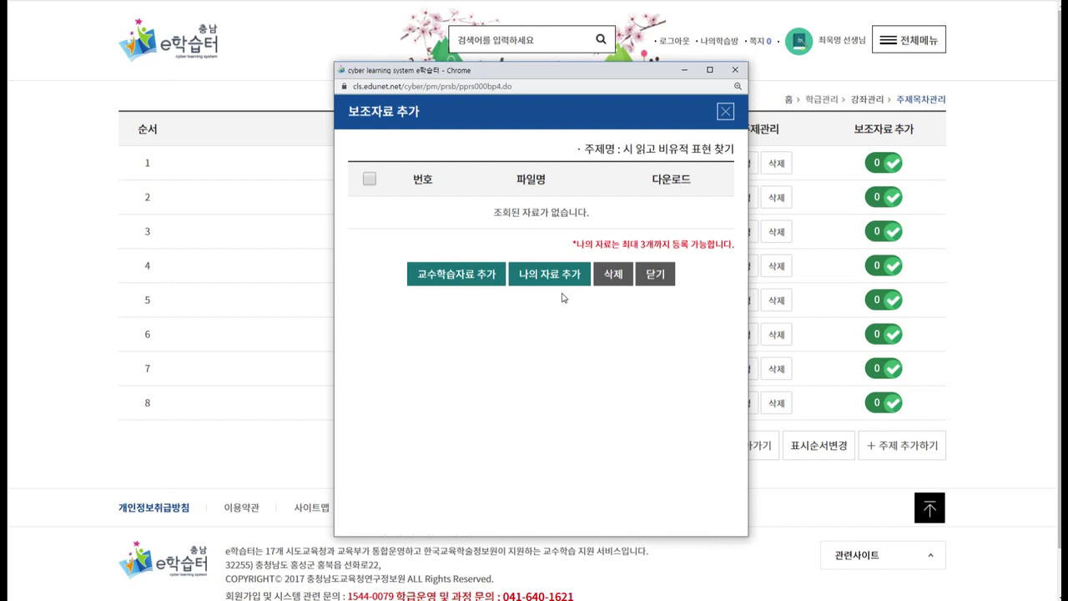
left_click(666, 276)
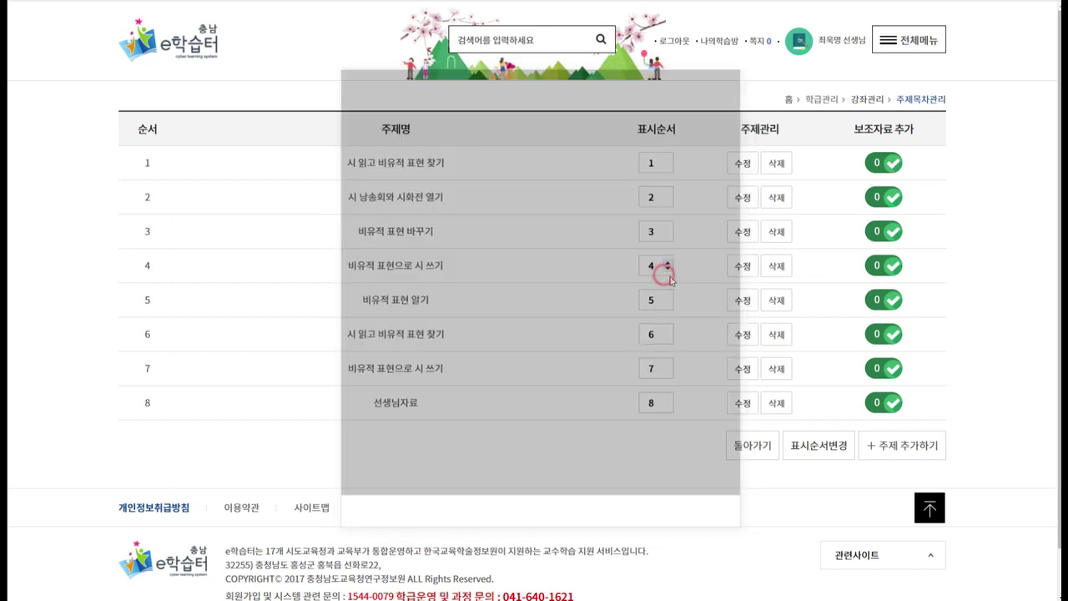
left_click(919, 43)
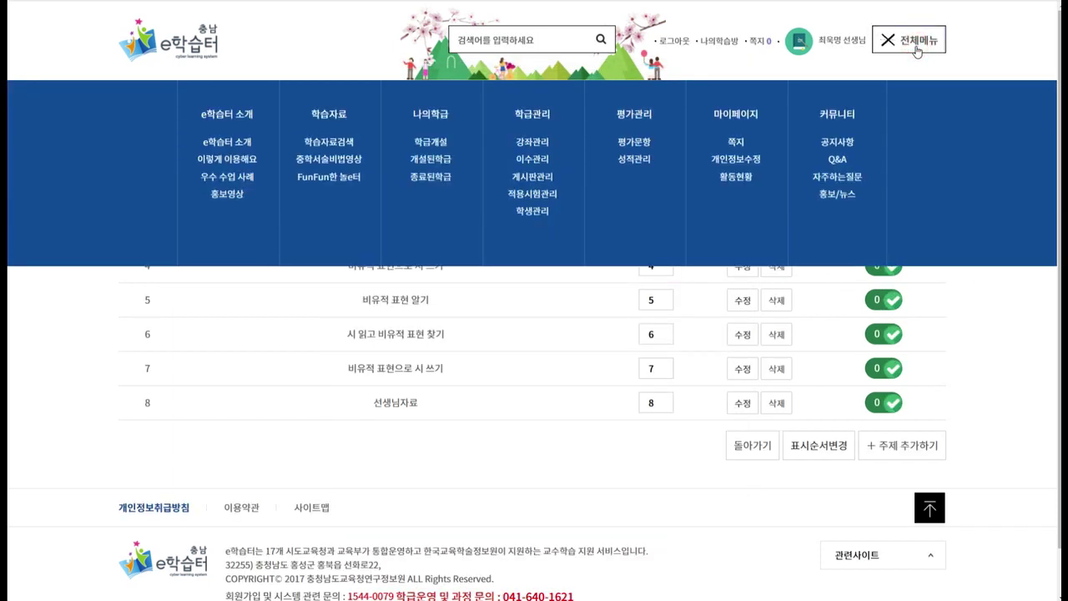
In 평가문항, keep 국어 as the course and confirm setting a new exam for it.
left_click(633, 145)
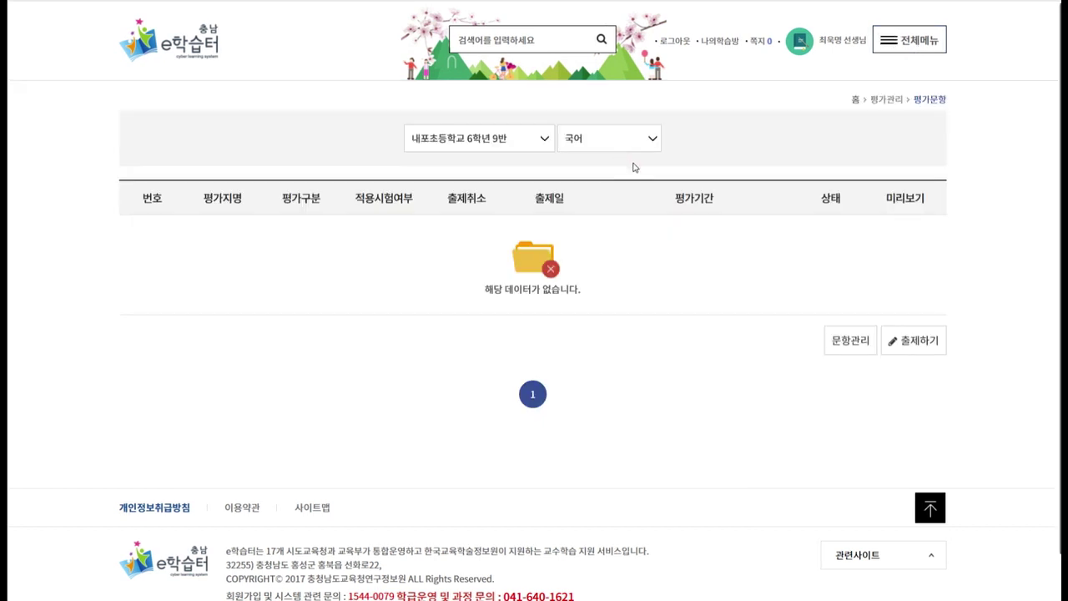
left_click(651, 142)
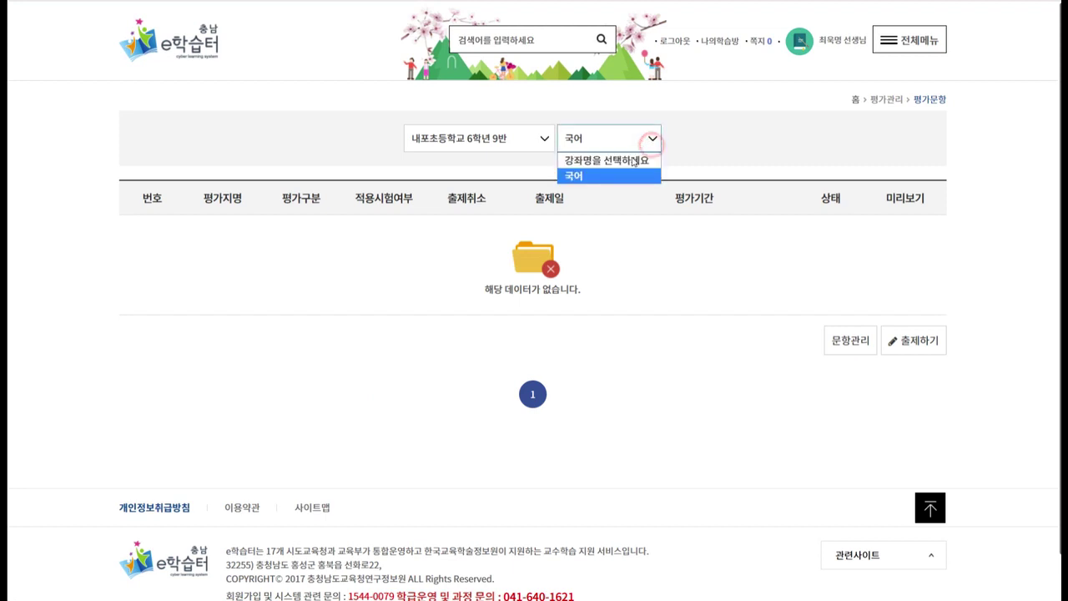
left_click(576, 176)
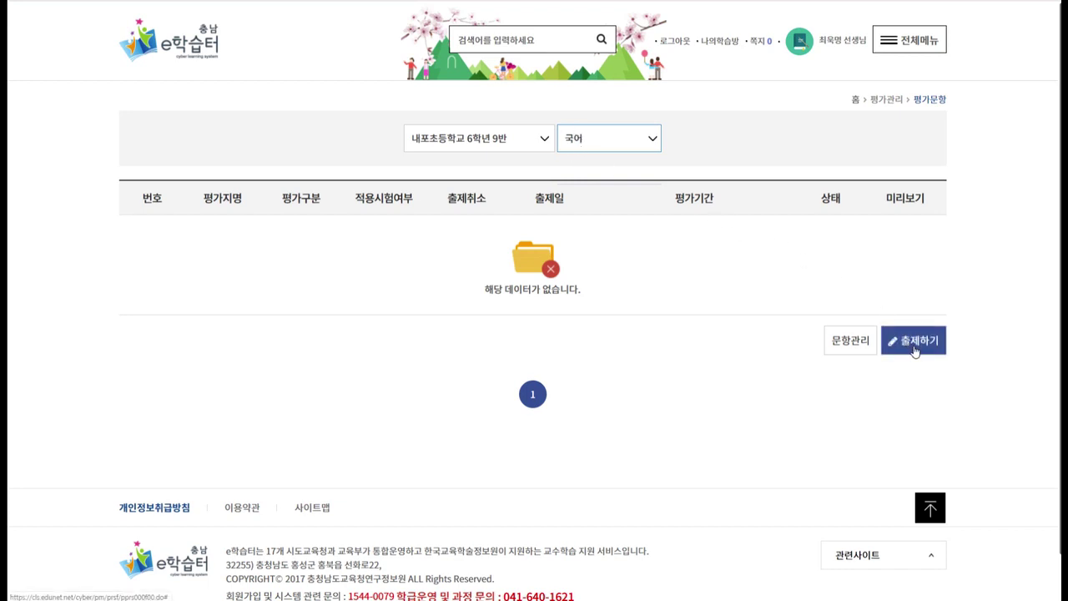
left_click(915, 350)
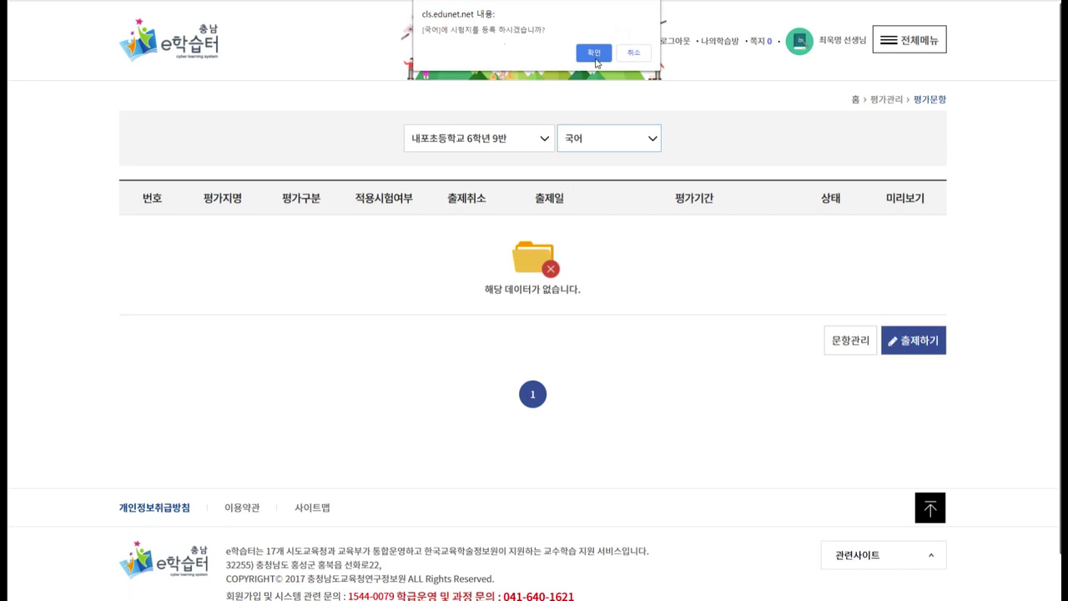
left_click(594, 53)
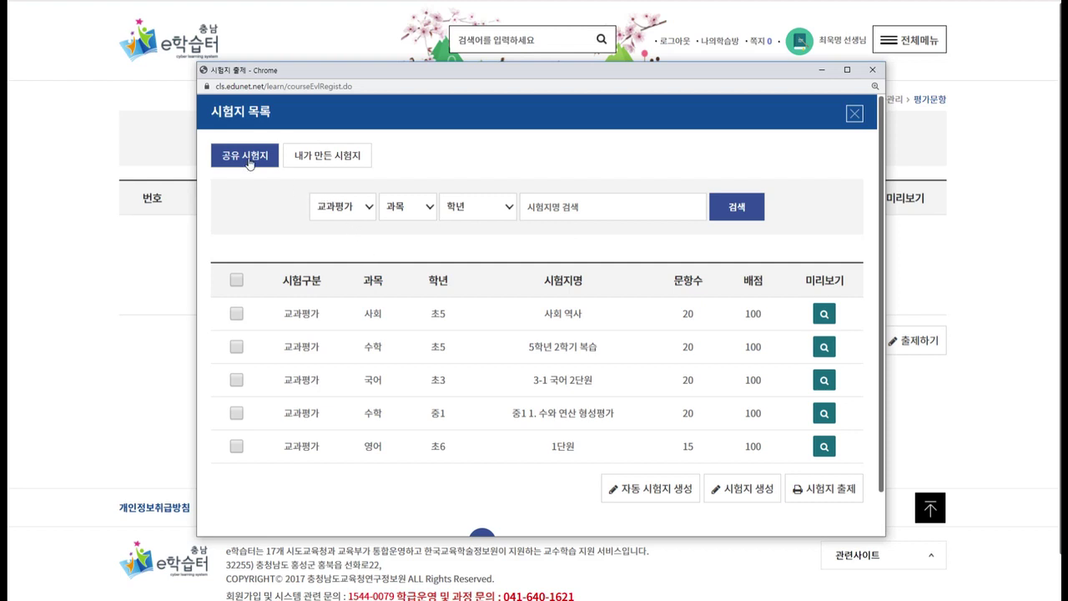
Switch 시험지 목록 between shared and 내가 만든 시험지, then start 자동 시험지 생성.
left_click(314, 161)
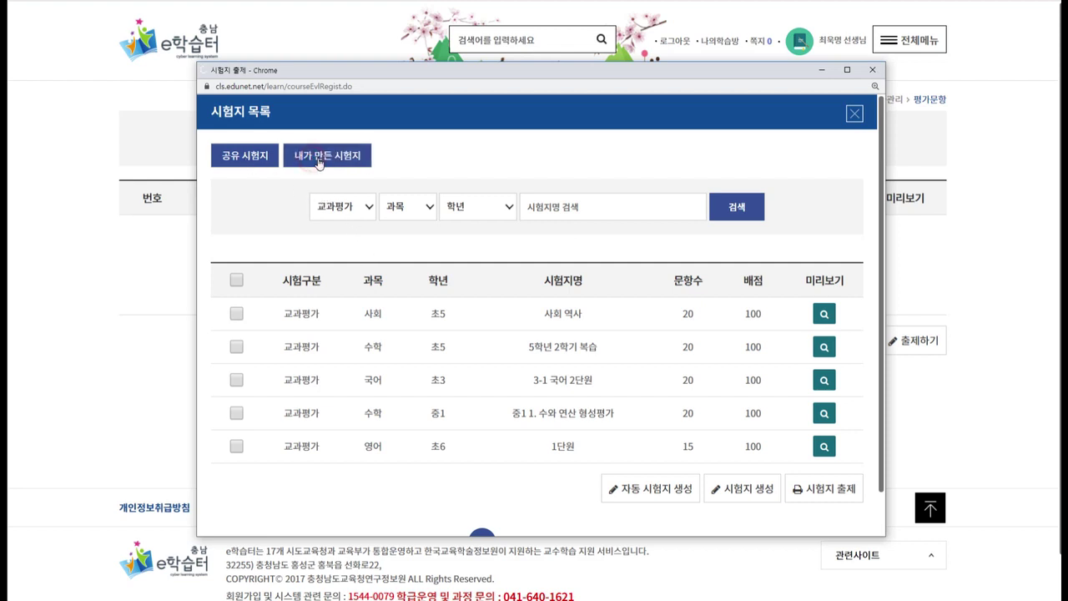
left_click(263, 161)
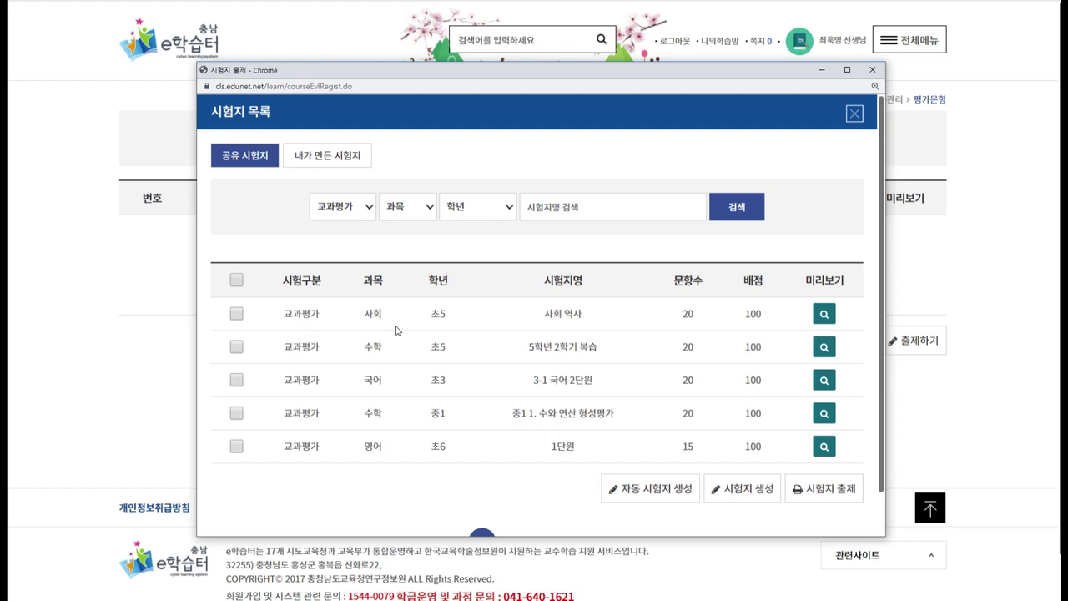
left_click(335, 155)
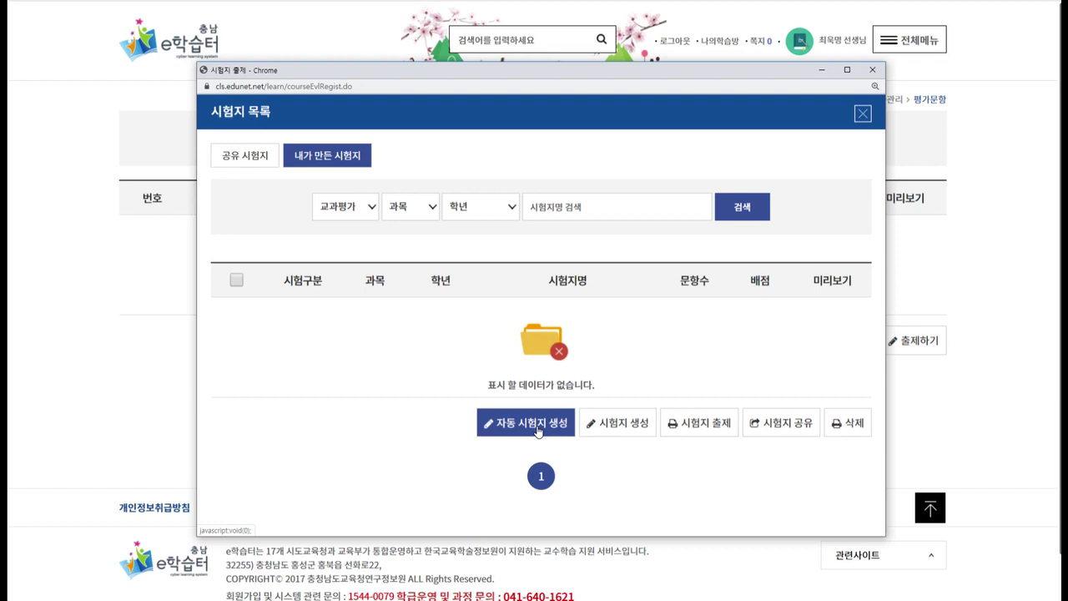
left_click(544, 428)
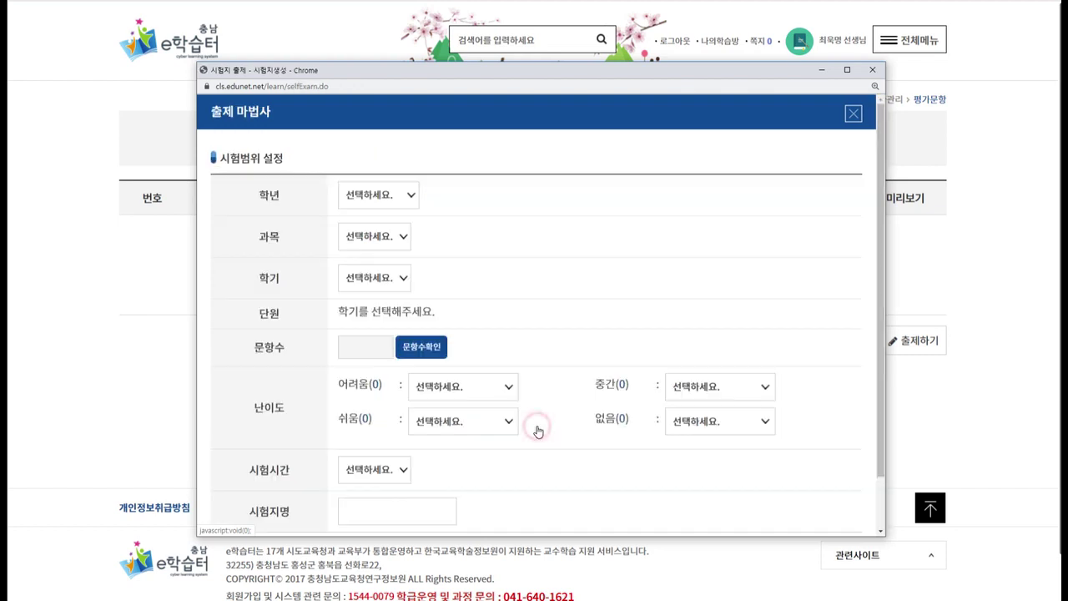
left_click(410, 197)
Target 초6 국어 초등국어6-1 unit 1. 비유하는 표현; counts show 8 hard, 41 medium, 17 easy.
left_click(375, 276)
left_click(387, 242)
left_click(389, 274)
left_click(392, 279)
left_click(372, 311)
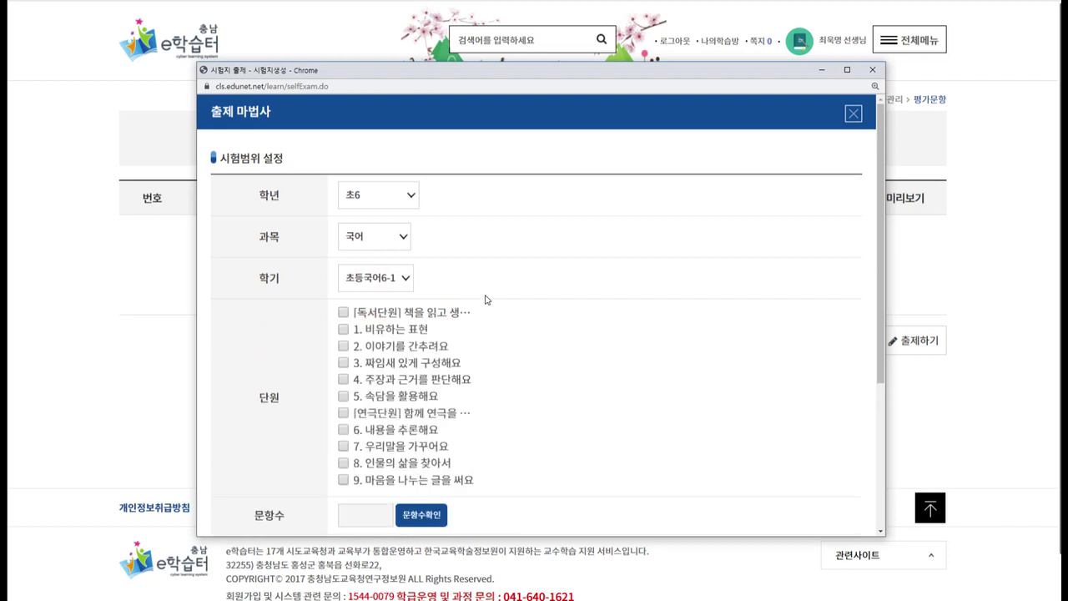
scroll(489, 303, "down", 1)
left_click(345, 276)
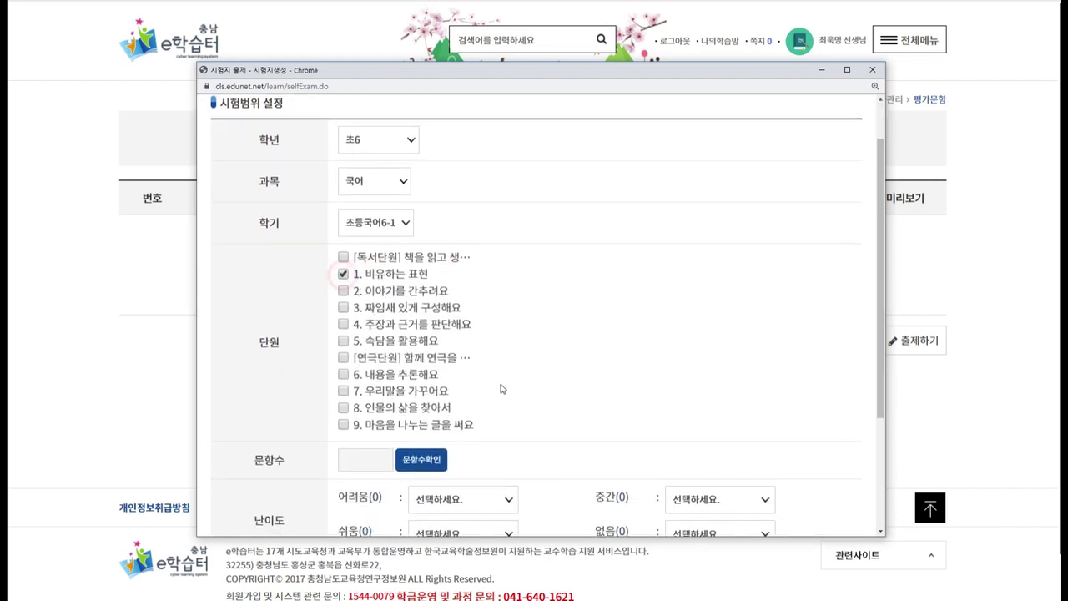
scroll(491, 374, "down", 2)
scroll(515, 329, "down", 1)
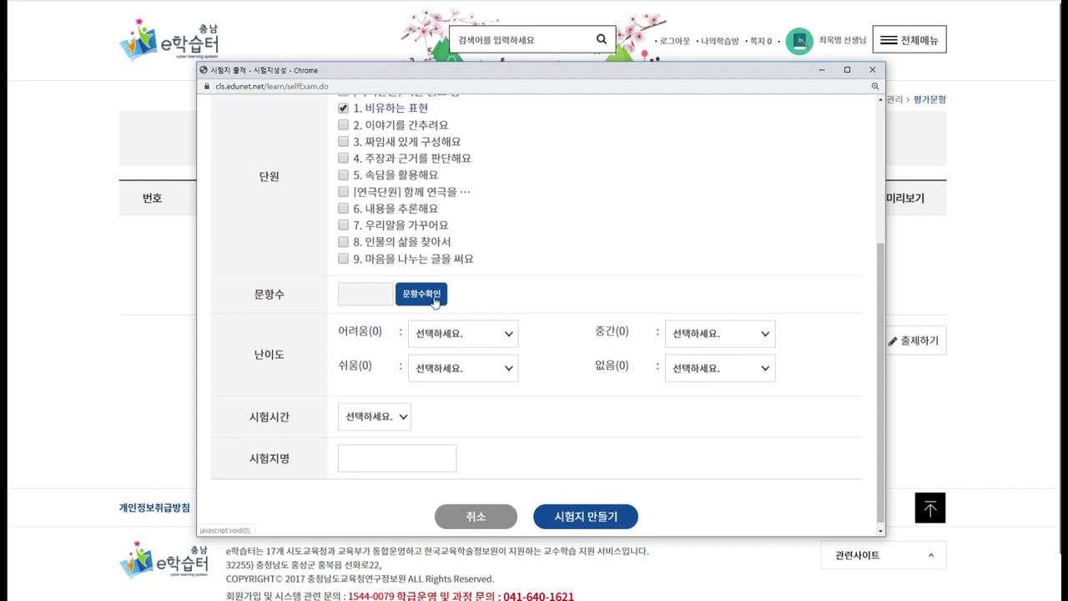
left_click(412, 297)
scroll(492, 275, "up", 3)
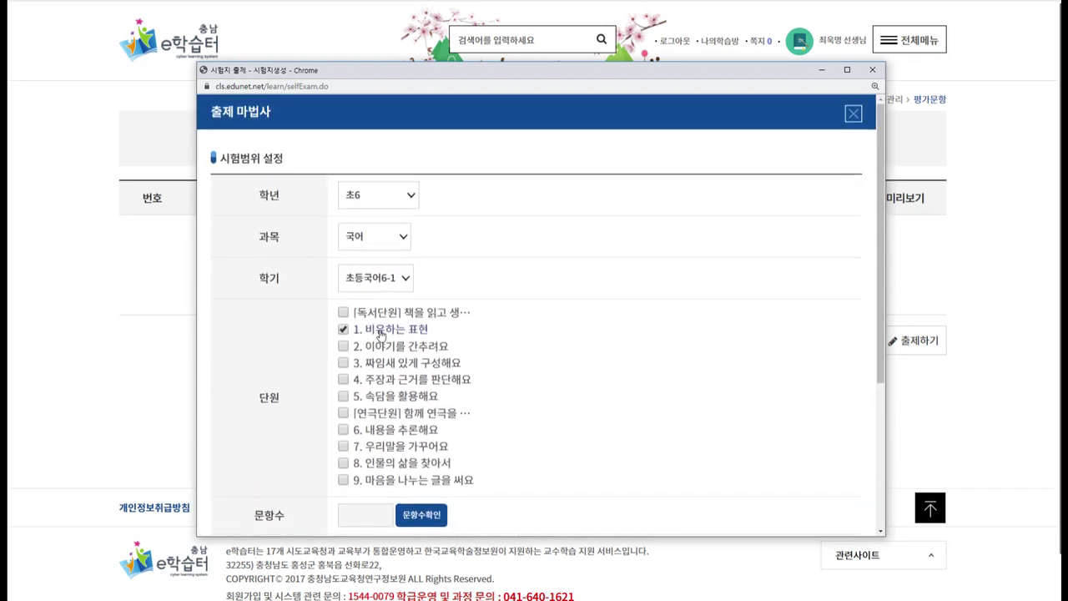
scroll(480, 356, "down", 2)
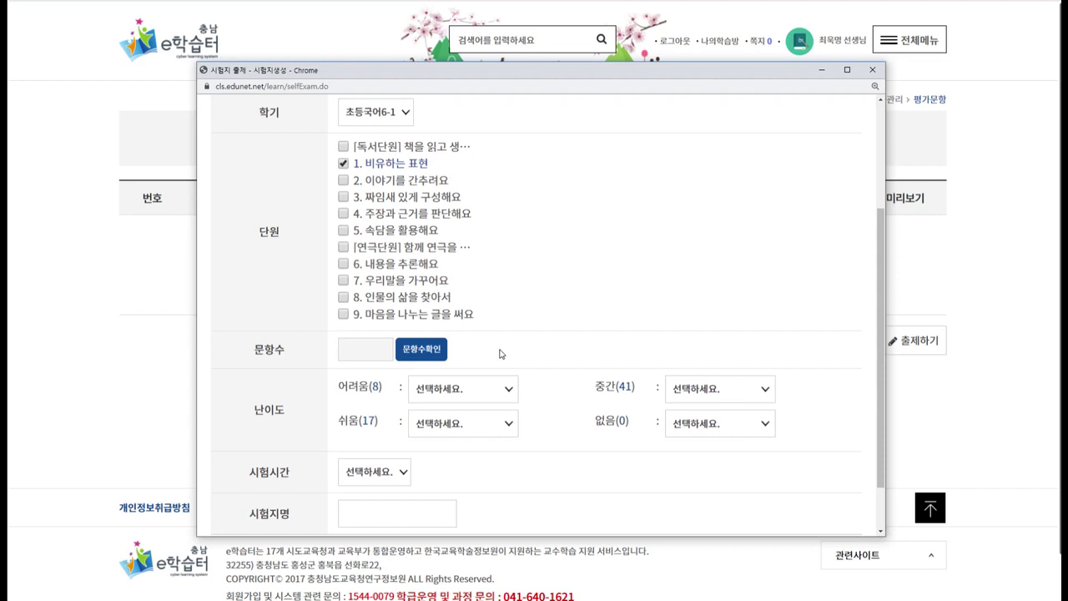
Set the question mix to 5 어려움, 10 중간 and 5 쉬움 questions.
left_click(369, 387)
left_click(476, 396)
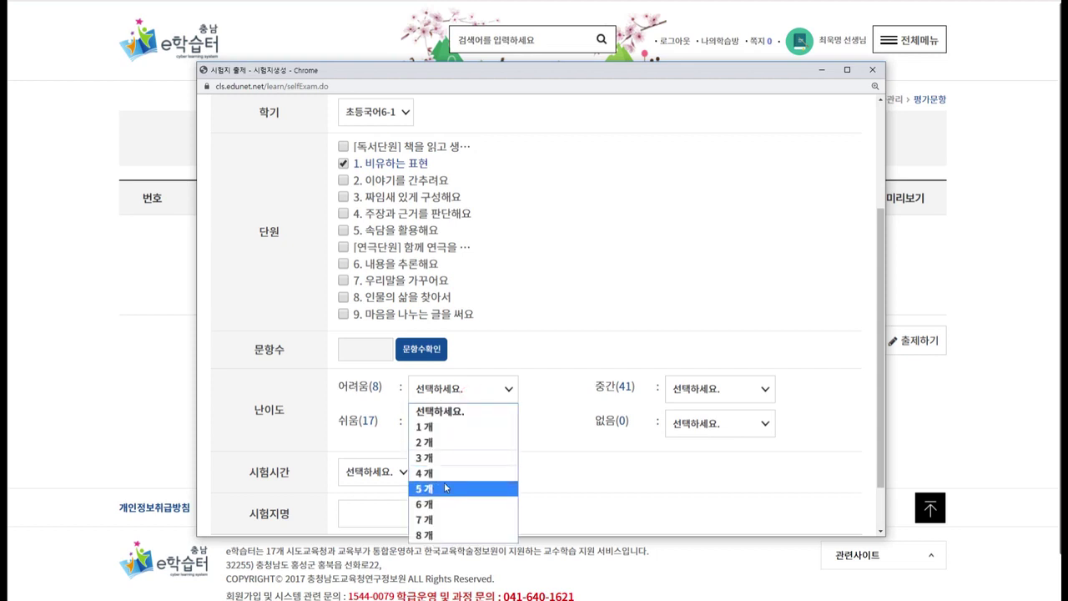
left_click(445, 488)
left_click(705, 390)
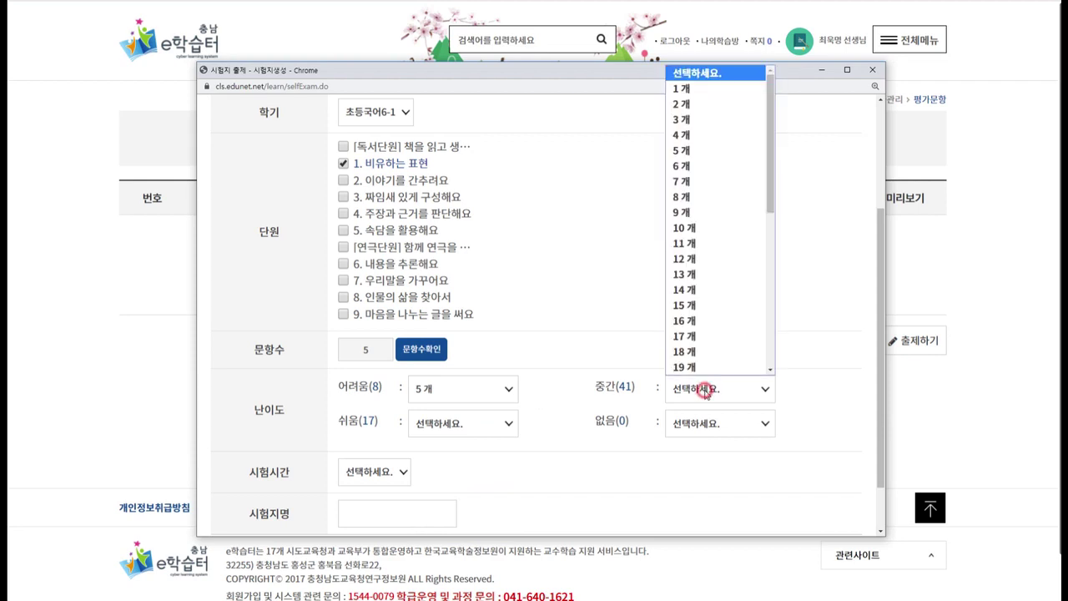
left_click(692, 227)
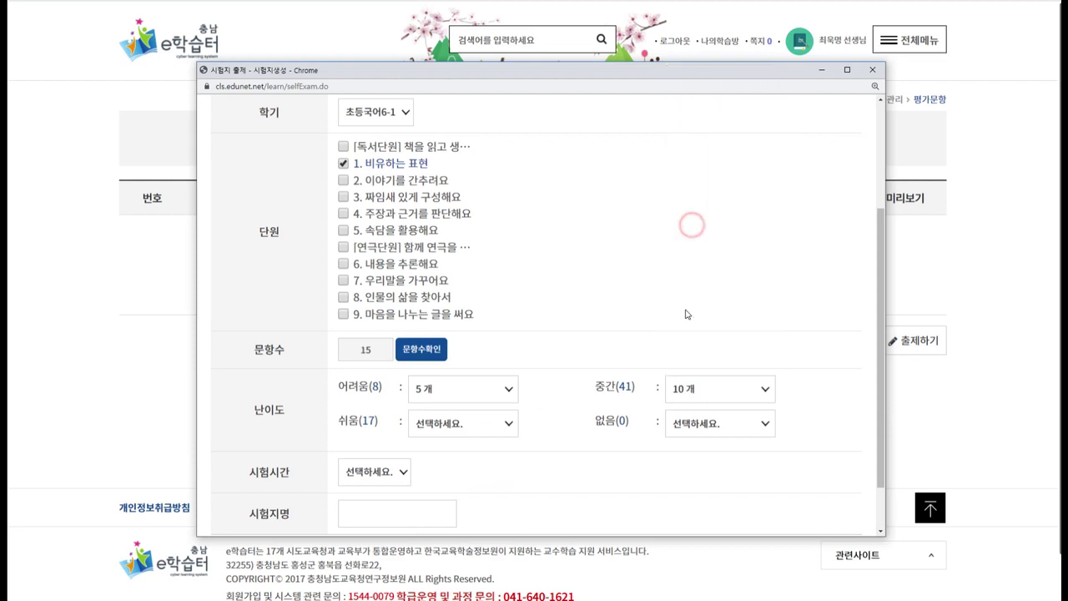
left_click(489, 424)
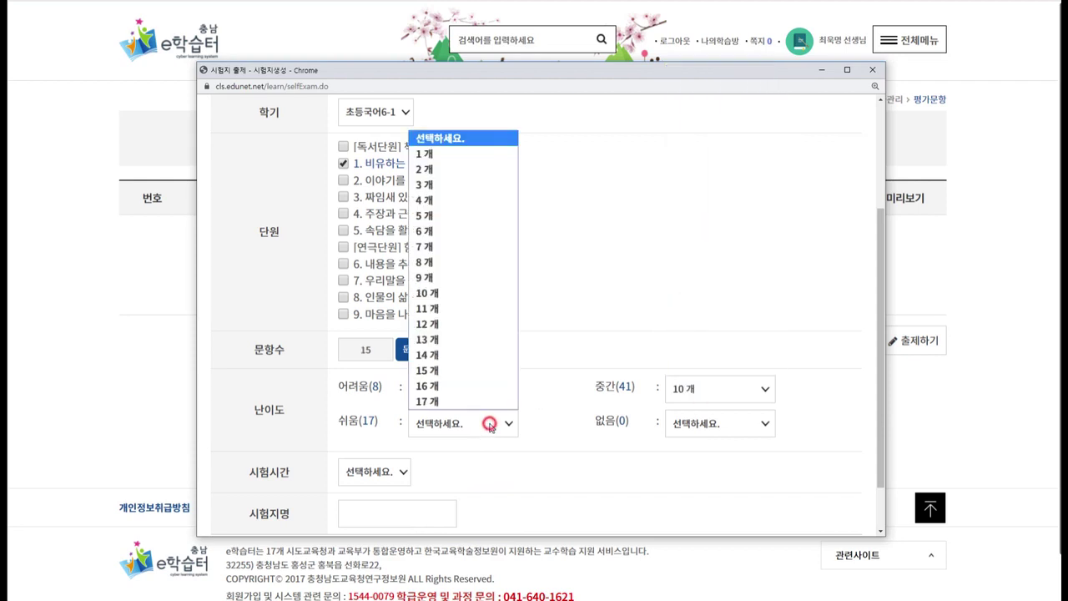
left_click(422, 217)
Set a 40분 exam time, title it '국어 1단원 시험지', and generate the exam paper.
scroll(370, 313, "down", 1)
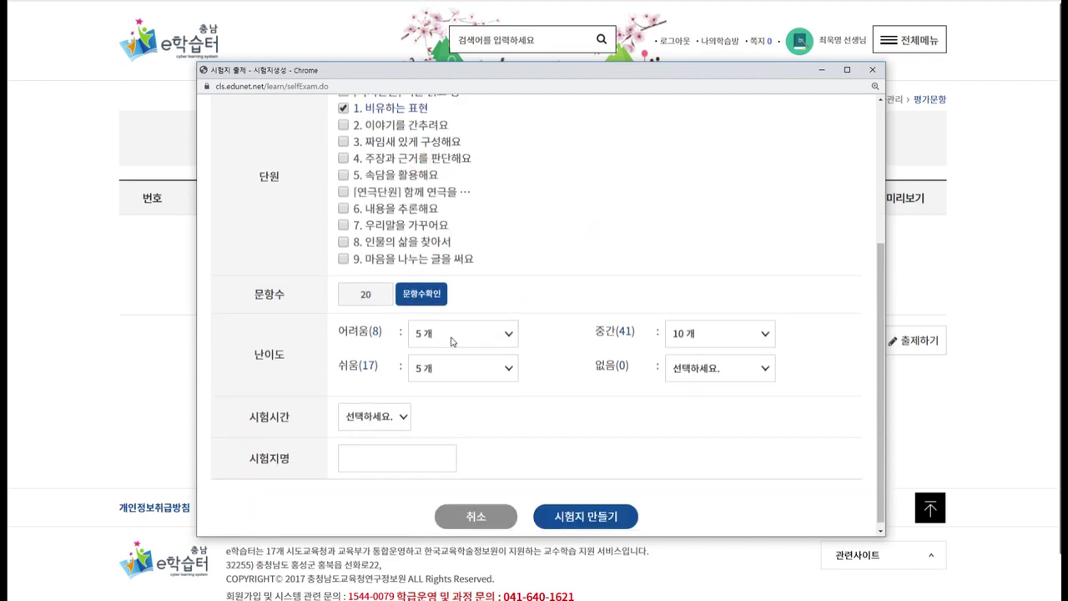
left_click(366, 410)
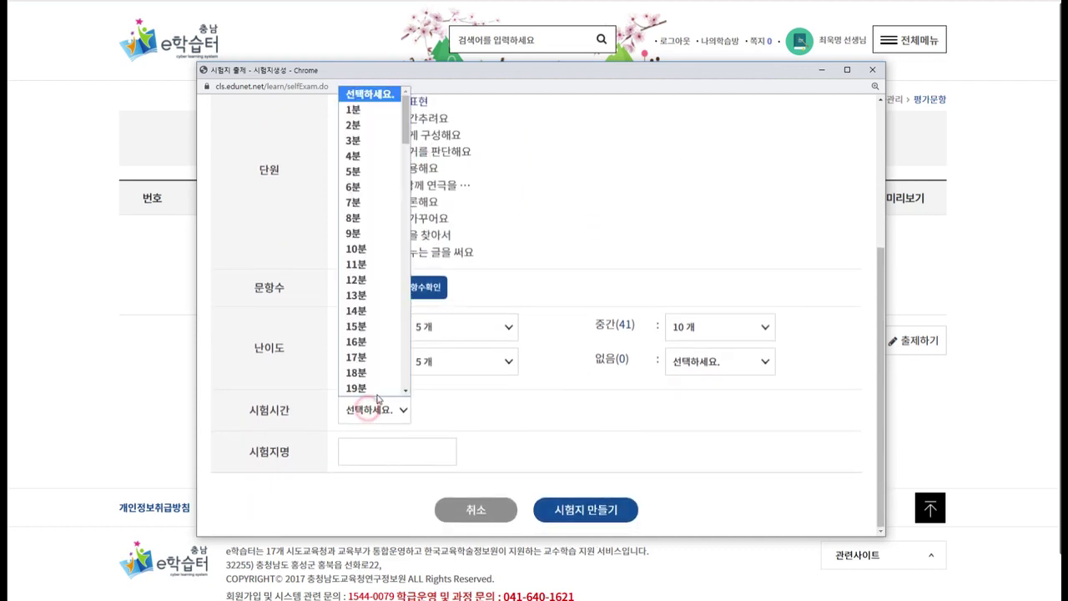
scroll(366, 374, "down", 6)
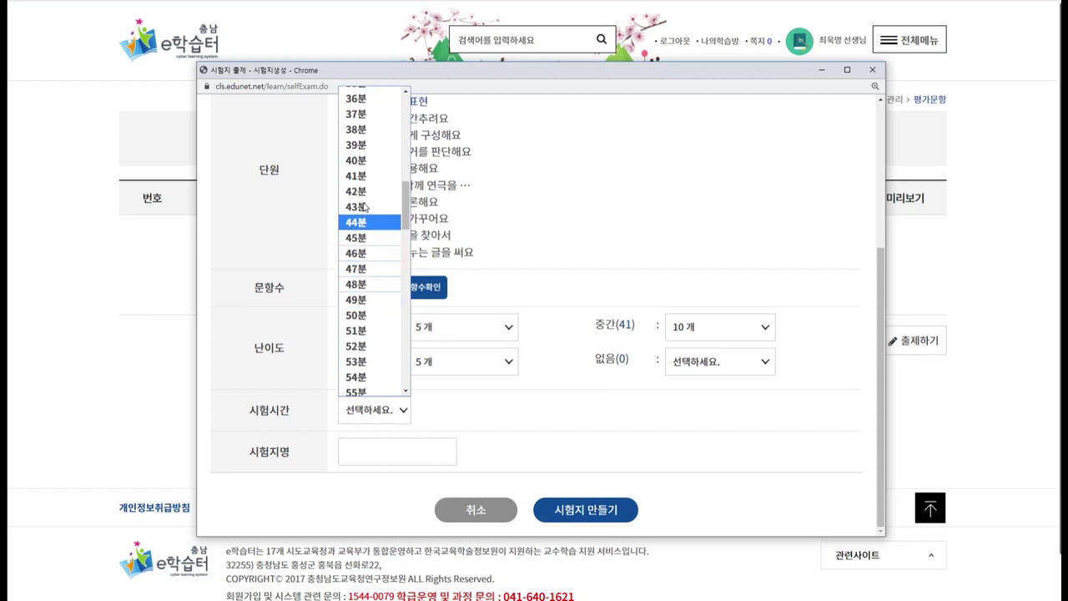
left_click(362, 166)
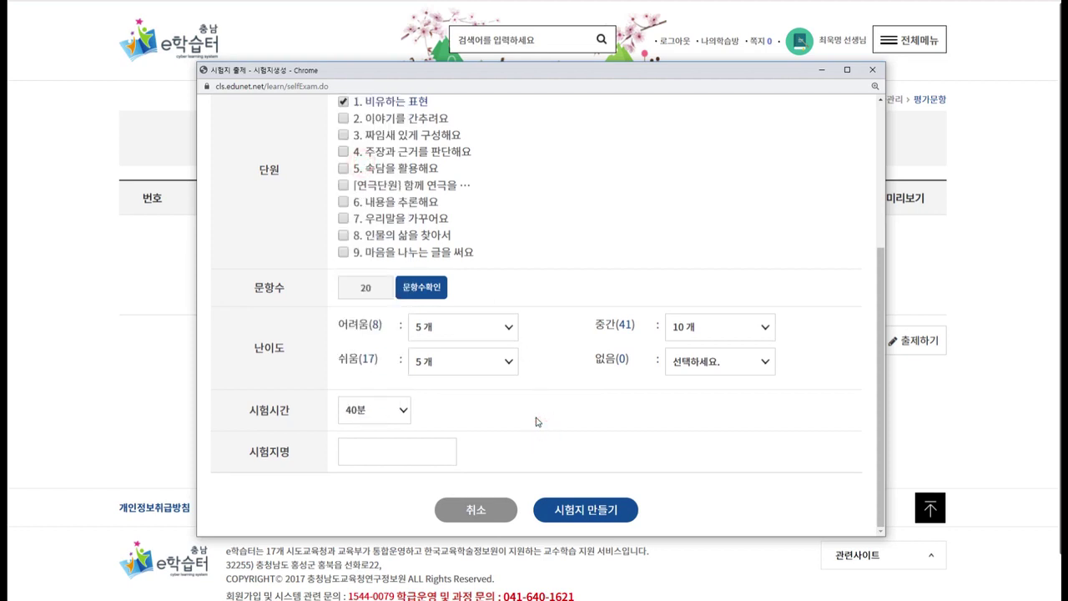
left_click(429, 451)
type("국어 1단원 시험지")
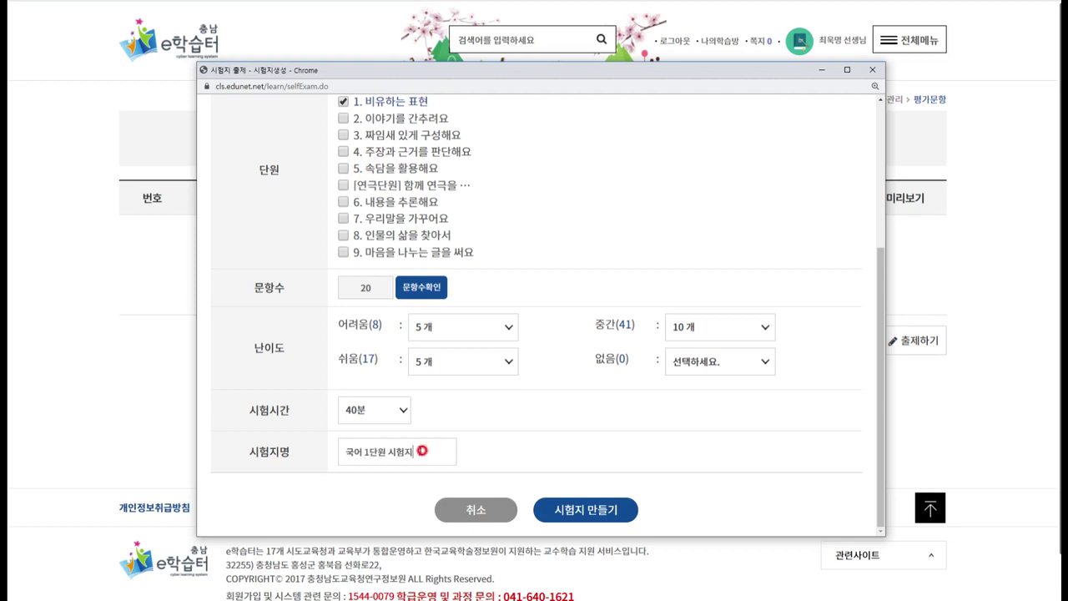
left_click(578, 511)
left_click(634, 145)
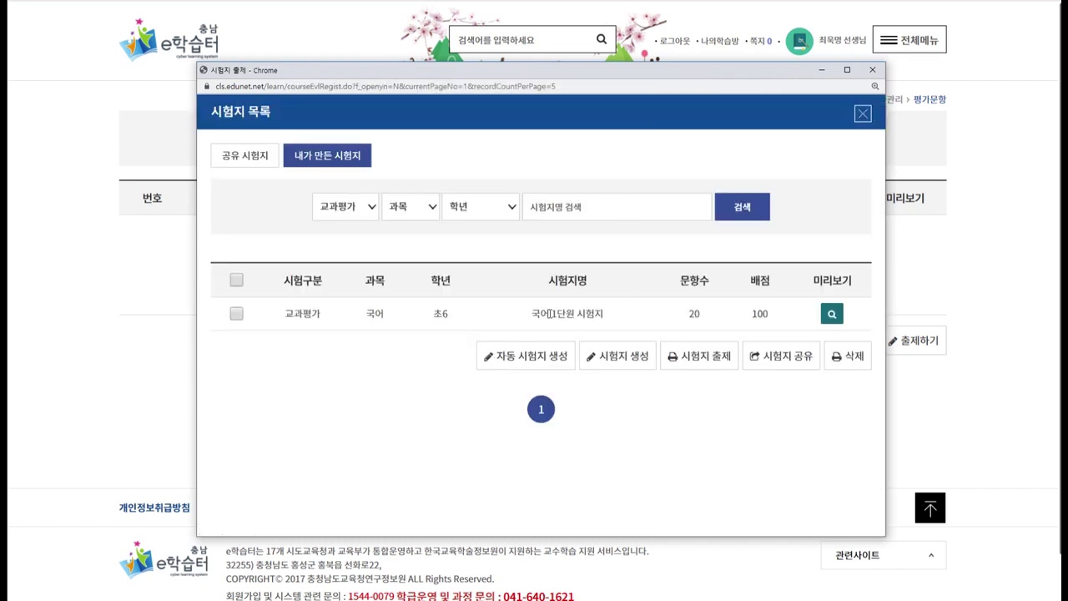
Preview the 국어 1단원 시험지 exam from its row in the exam list.
left_click_drag(539, 313, 625, 313)
left_click(615, 312)
left_click_drag(298, 314, 775, 318)
left_click(775, 318)
left_click(832, 313)
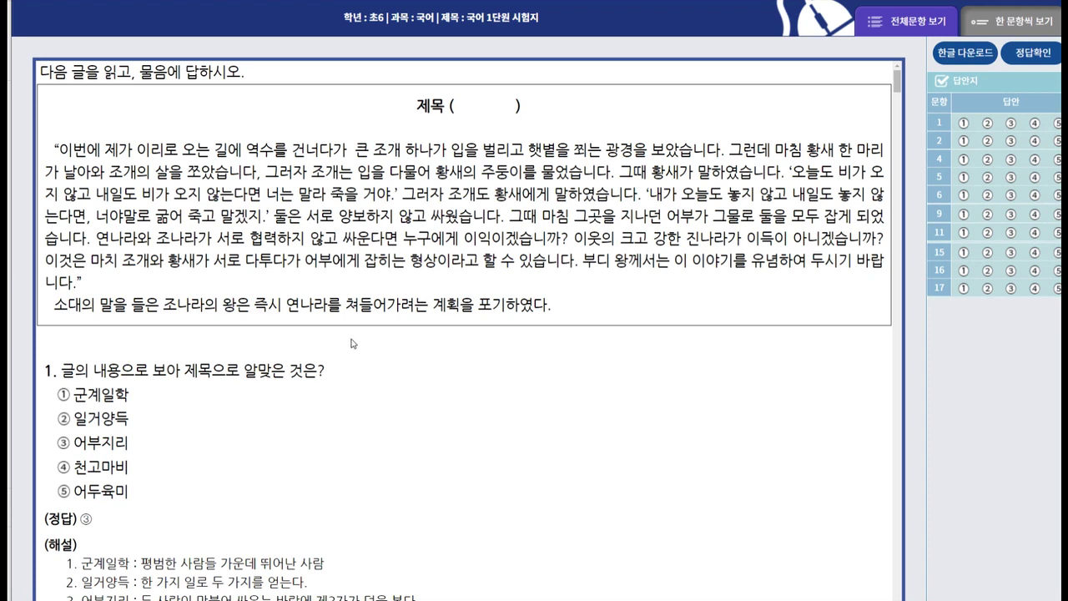
Read the passage and mark ③ 어부지리 as the answer to question 1.
scroll(234, 416, "down", 2)
scroll(233, 416, "down", 4)
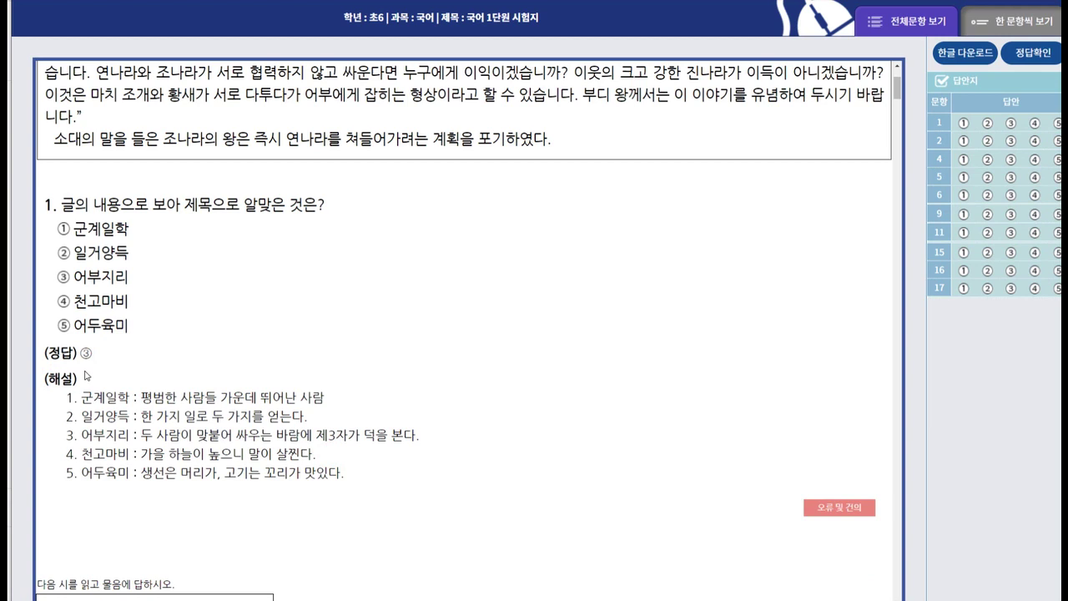
scroll(283, 397, "up", 2)
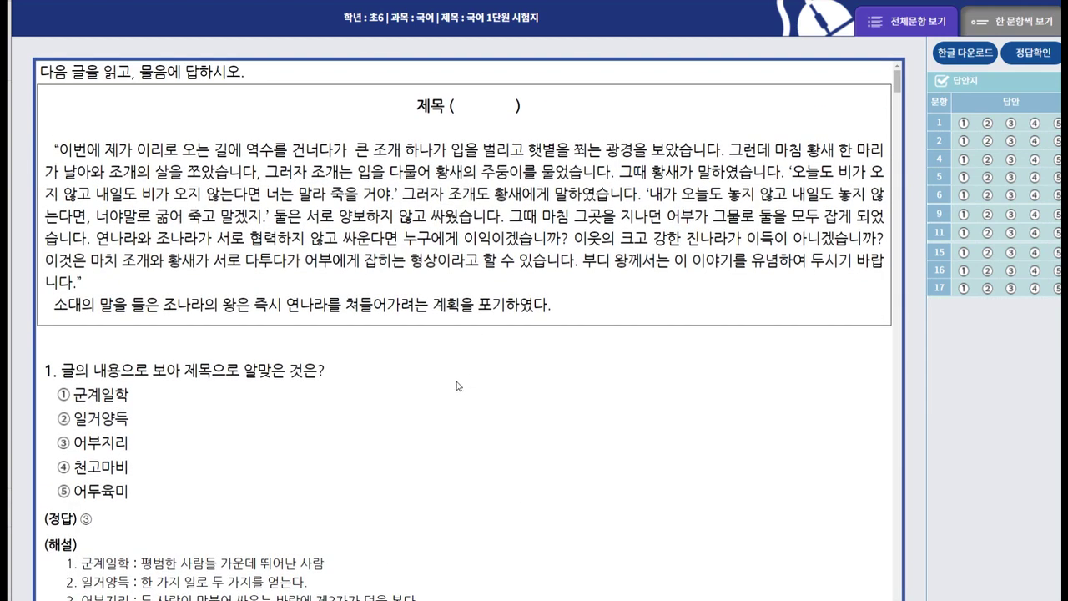
left_click(63, 448)
Return to the top of the preview and bring the 시험지 출제 exam list window forward.
scroll(677, 361, "down", 3)
scroll(425, 333, "down", 6)
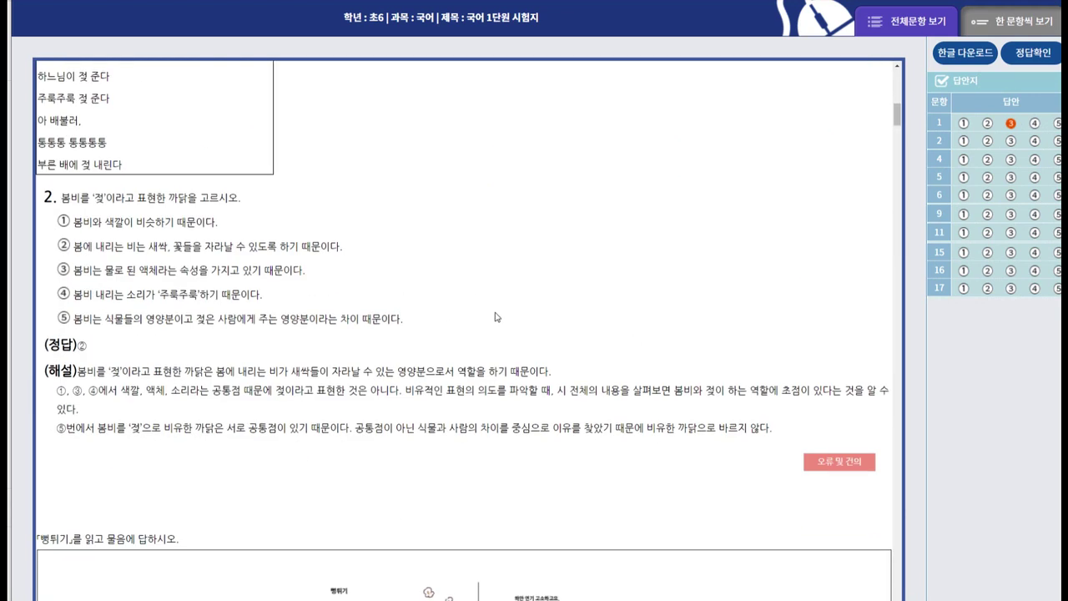
left_click_drag(897, 114, 897, 75)
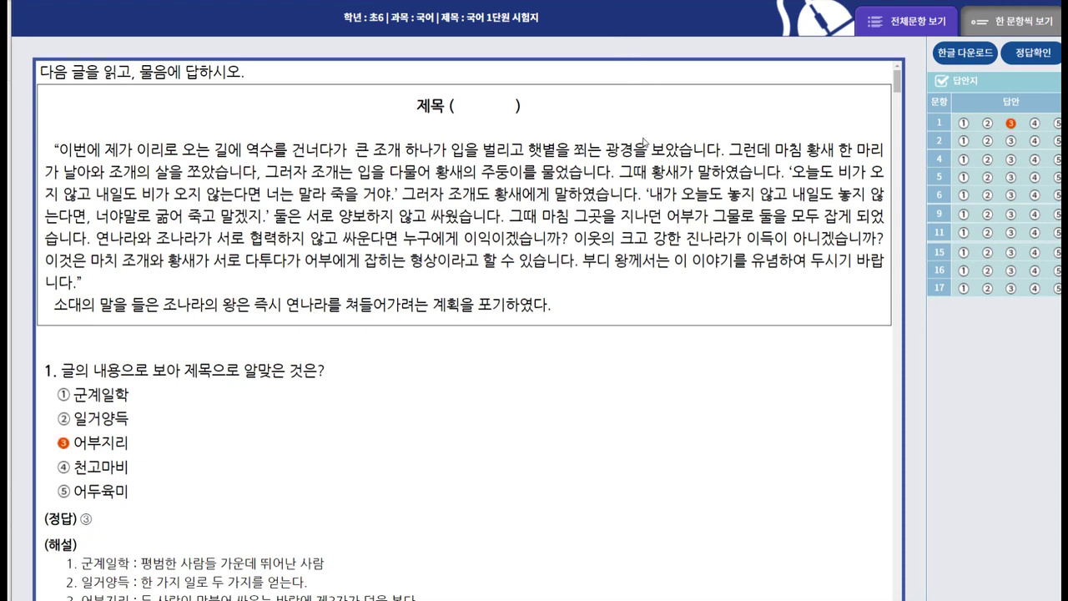
mouse_move(328, 587)
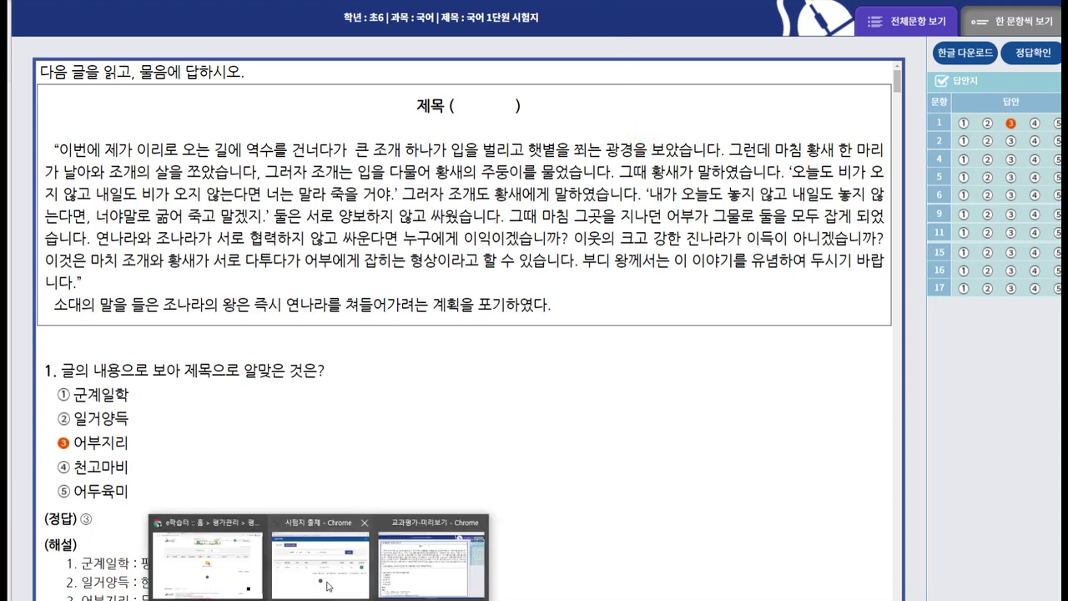
left_click(324, 568)
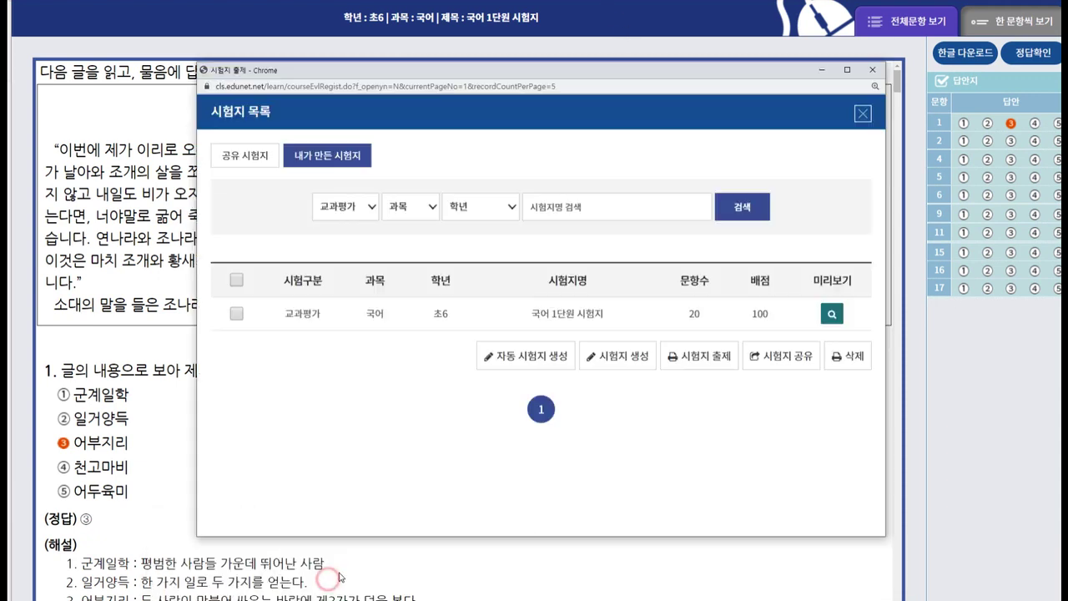
Create a new exam and filter shared questions to 초6 국어 초등국어6-1, 1. 비유하는 표현, 어려움.
left_click(626, 359)
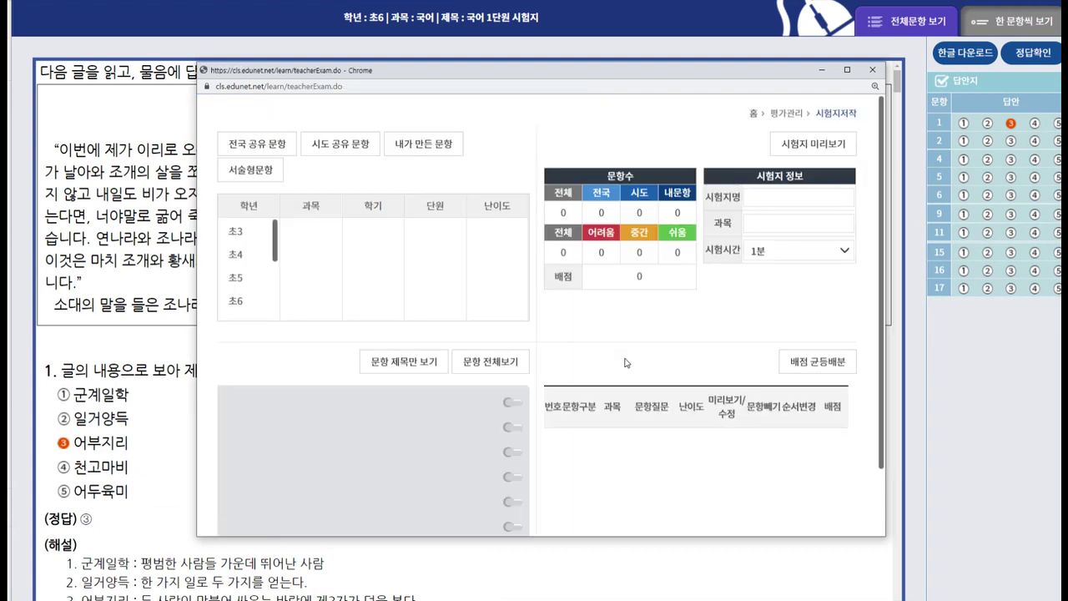
left_click_drag(476, 65, 453, 47)
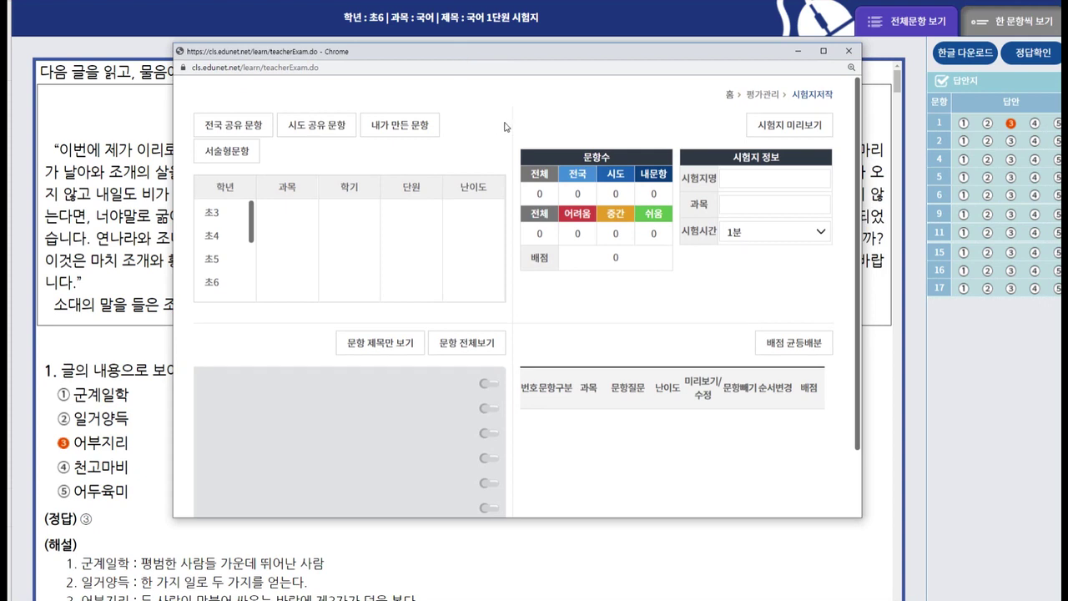
left_click(212, 283)
left_click(285, 246)
left_click(351, 242)
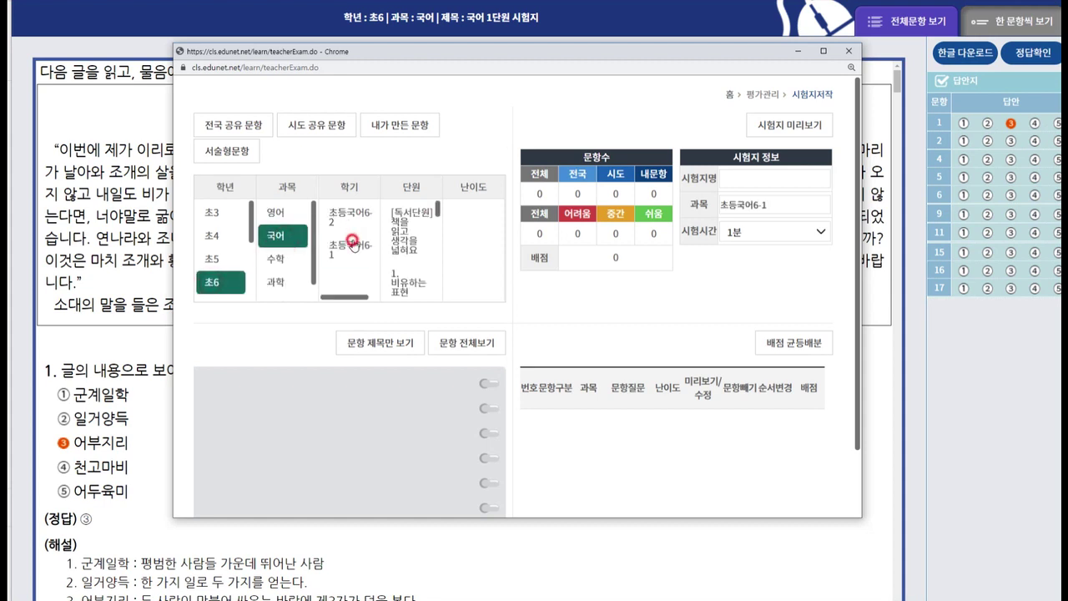
scroll(438, 212, "down", 1)
left_click(408, 256)
left_click(469, 261)
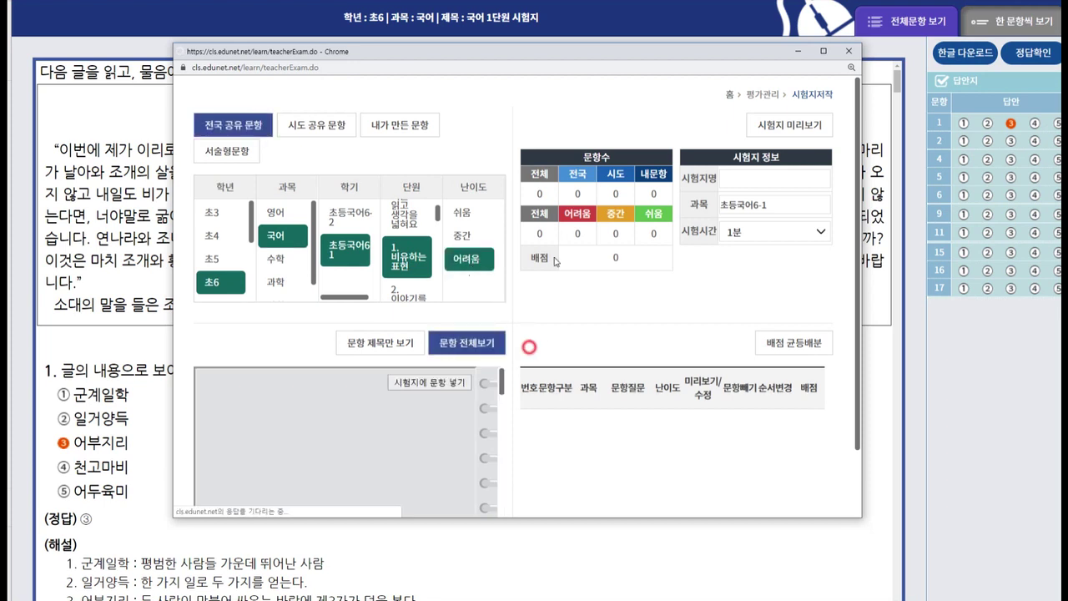
left_click(831, 55)
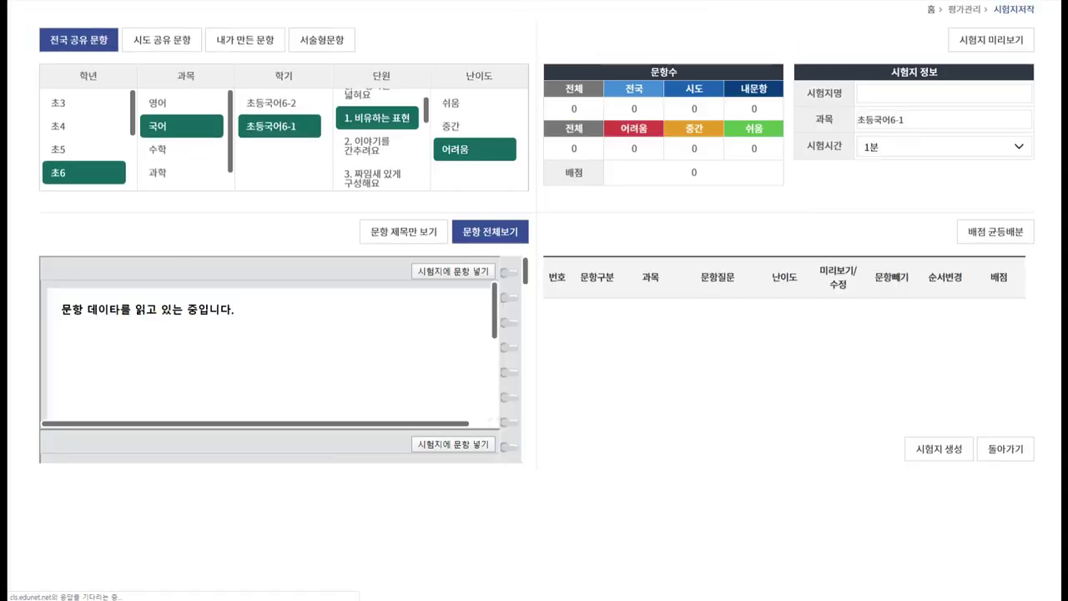
Enlarge the exam-authoring window and add the 뻥튀기 simile question as item 1.
left_click_drag(517, 7, 354, 28)
left_click_drag(701, 479, 886, 586)
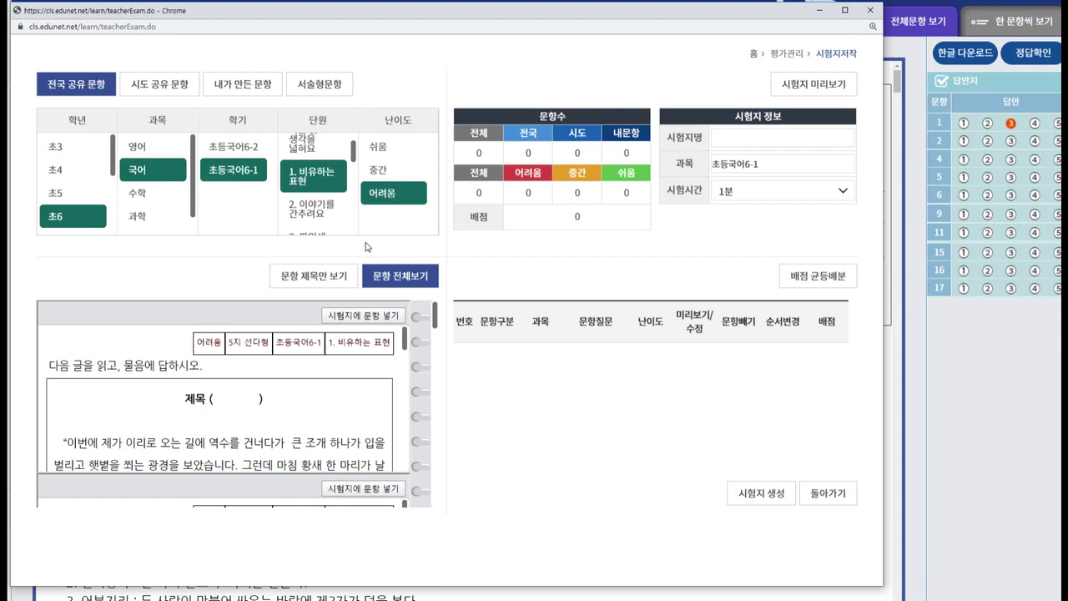
left_click_drag(434, 316, 434, 456)
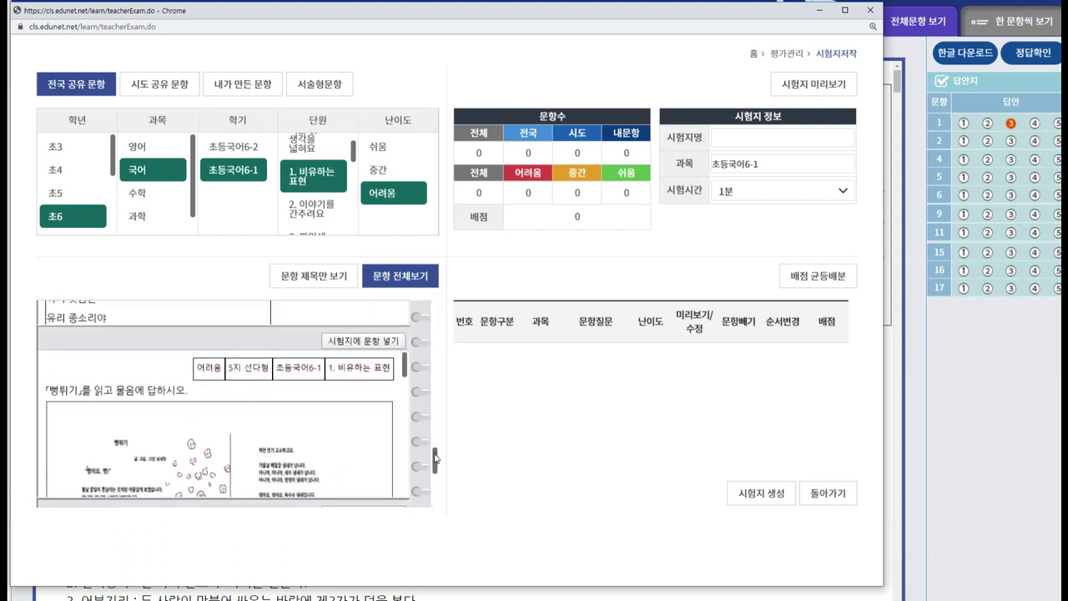
scroll(355, 434, "down", 3)
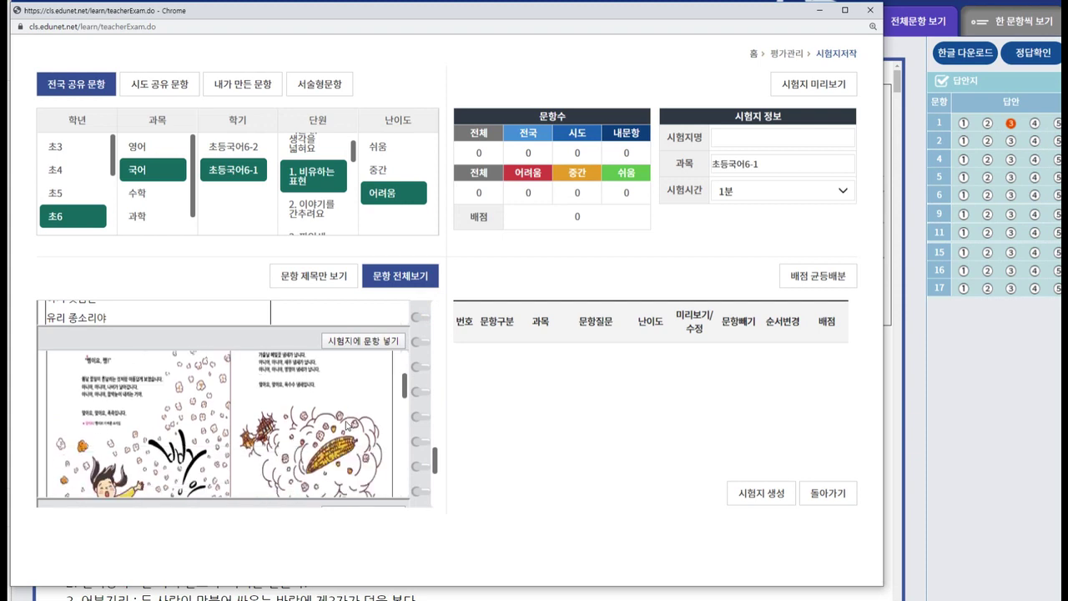
scroll(348, 424, "up", 5)
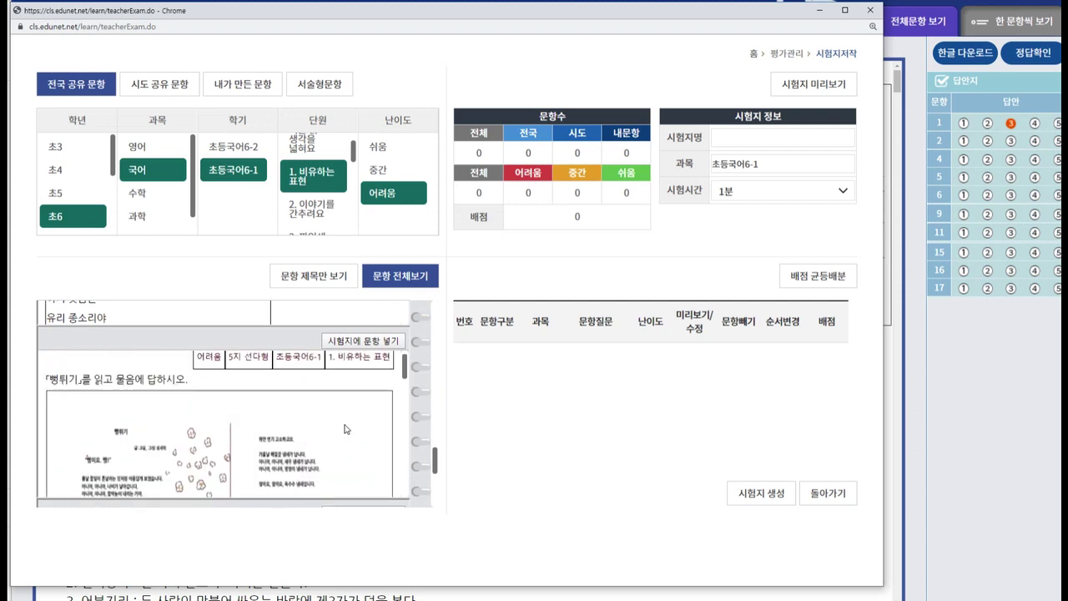
left_click(379, 343)
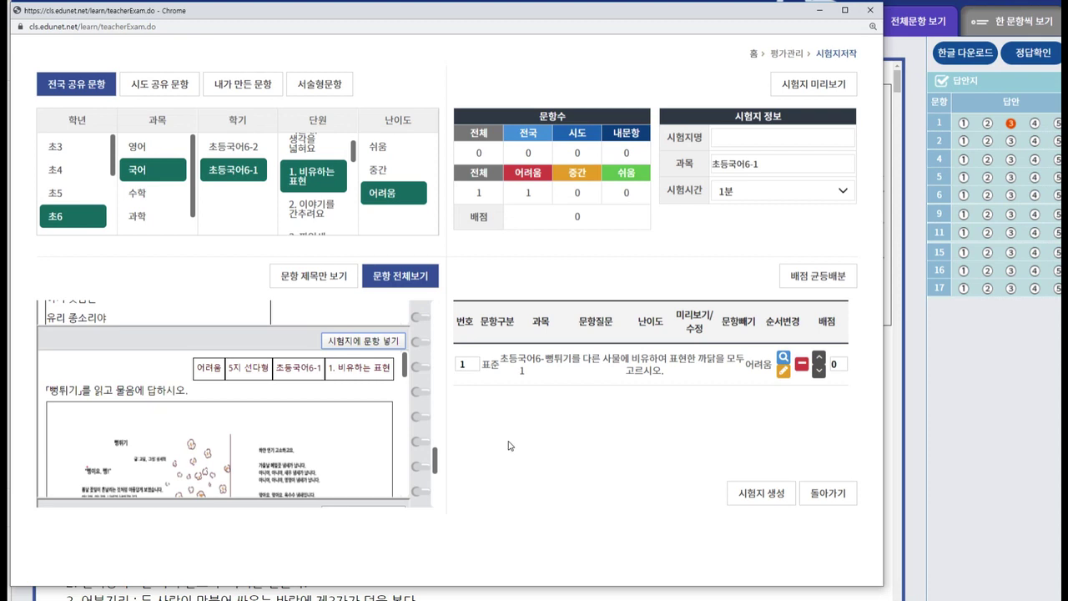
Edit the score of the added 뻥튀기 question.
left_click(523, 191)
left_click(530, 191)
left_click(477, 193)
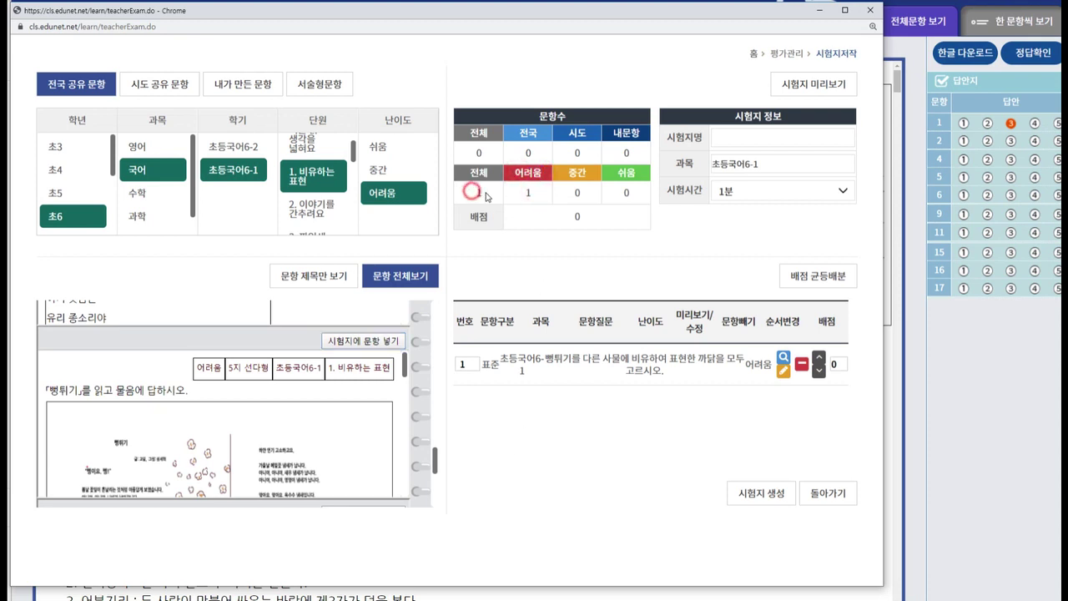
double_click(528, 153)
left_click(580, 148)
left_click(839, 364)
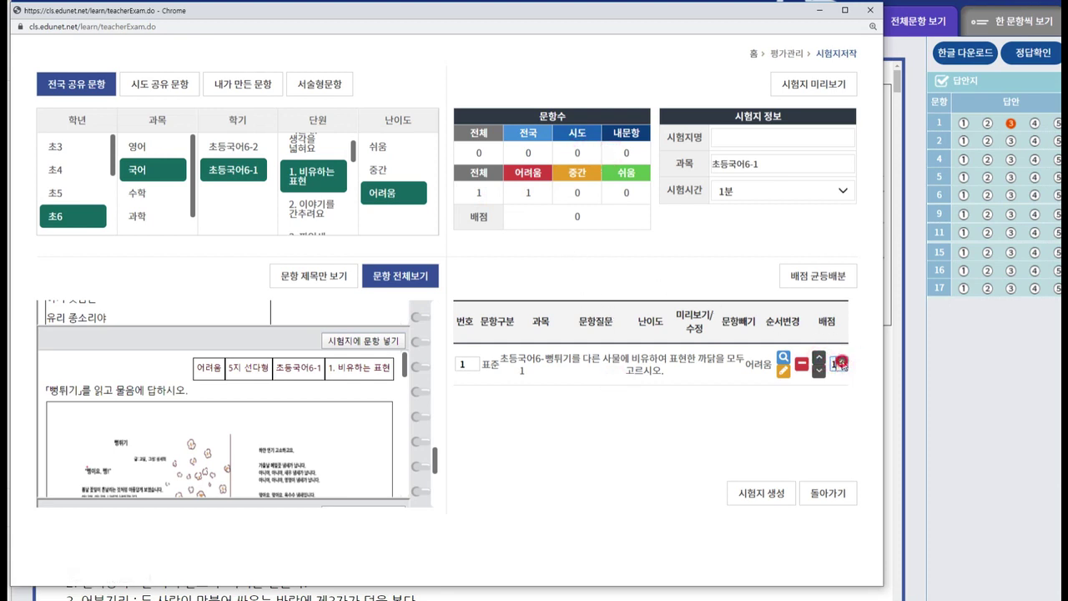
left_click(845, 382)
Close the exam-authoring window and bring the e학습터 home page forward.
left_click(771, 499)
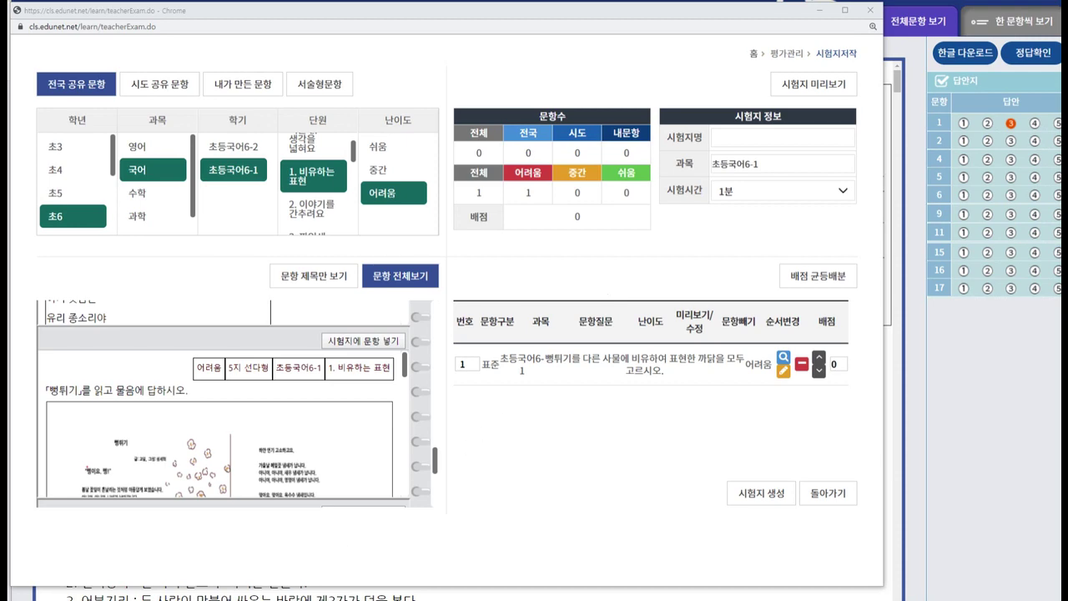
mouse_move(320, 600)
left_click(229, 567)
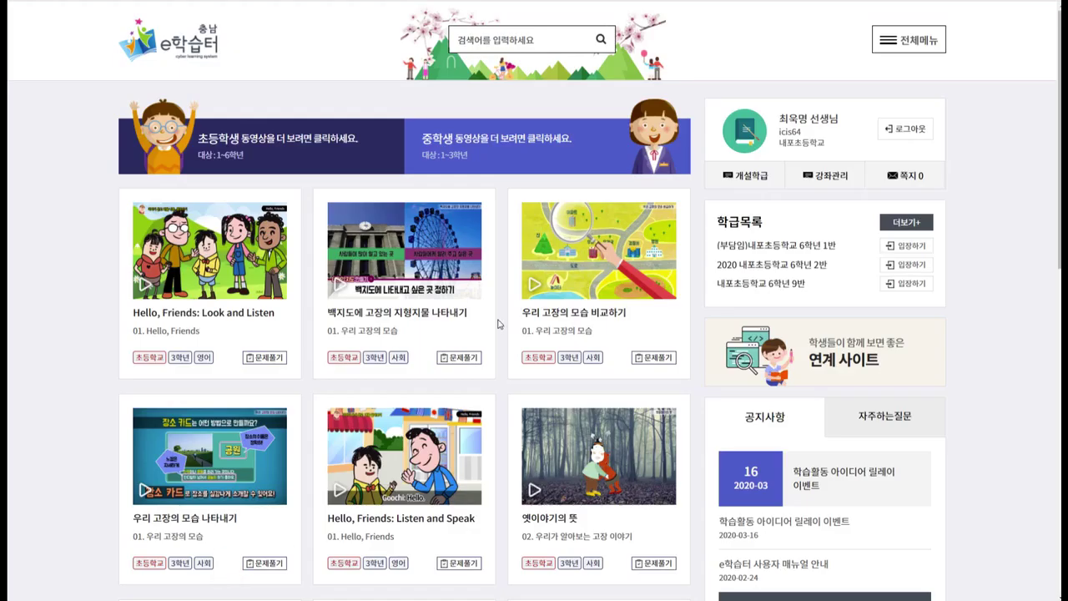
Go to 학급관리 > 이수관리 and review 6학년 9반's 70.0% progress and 40점 score.
left_click(918, 42)
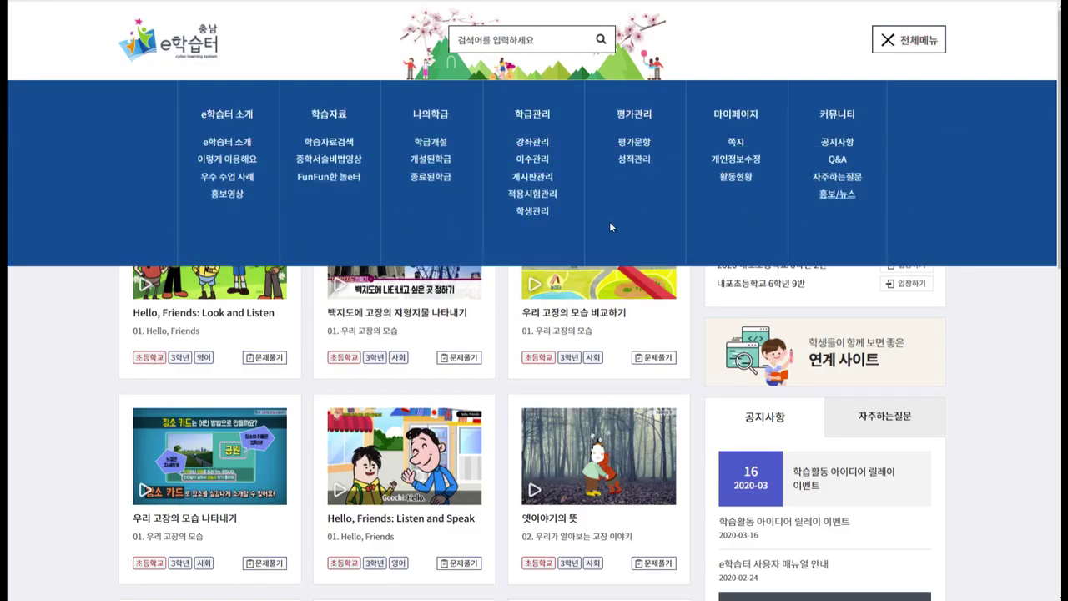
left_click(538, 165)
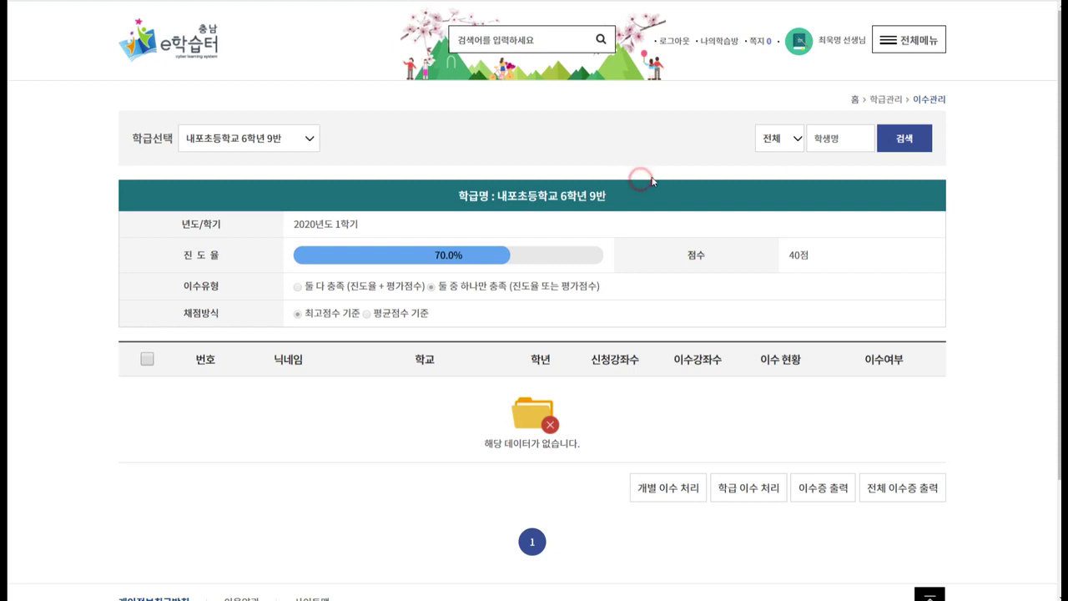
left_click_drag(432, 393, 443, 417)
left_click(443, 417)
scroll(451, 400, "down", 1)
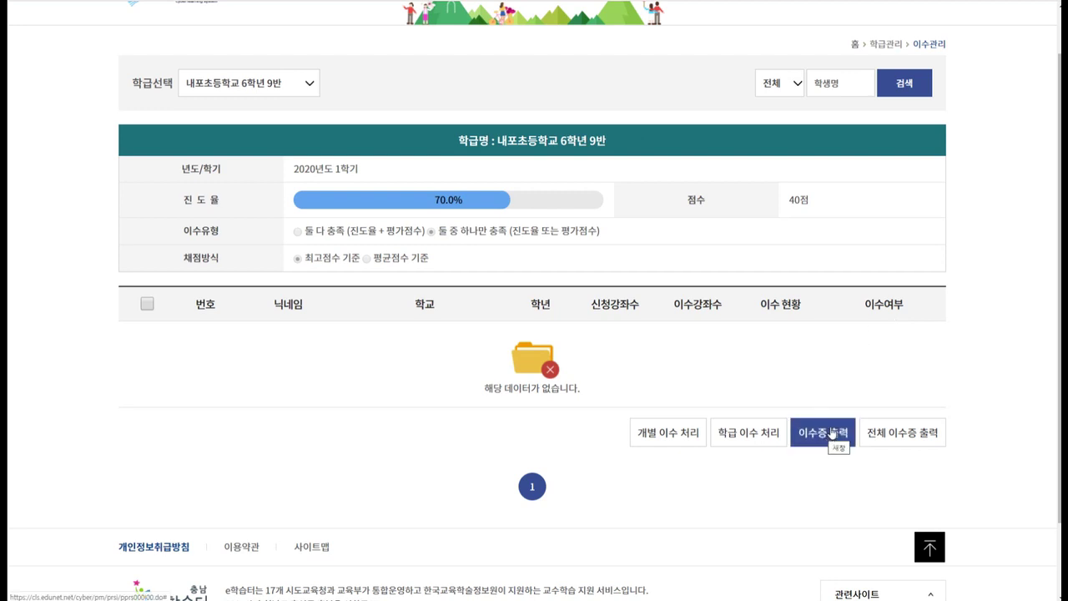
scroll(836, 423, "up", 1)
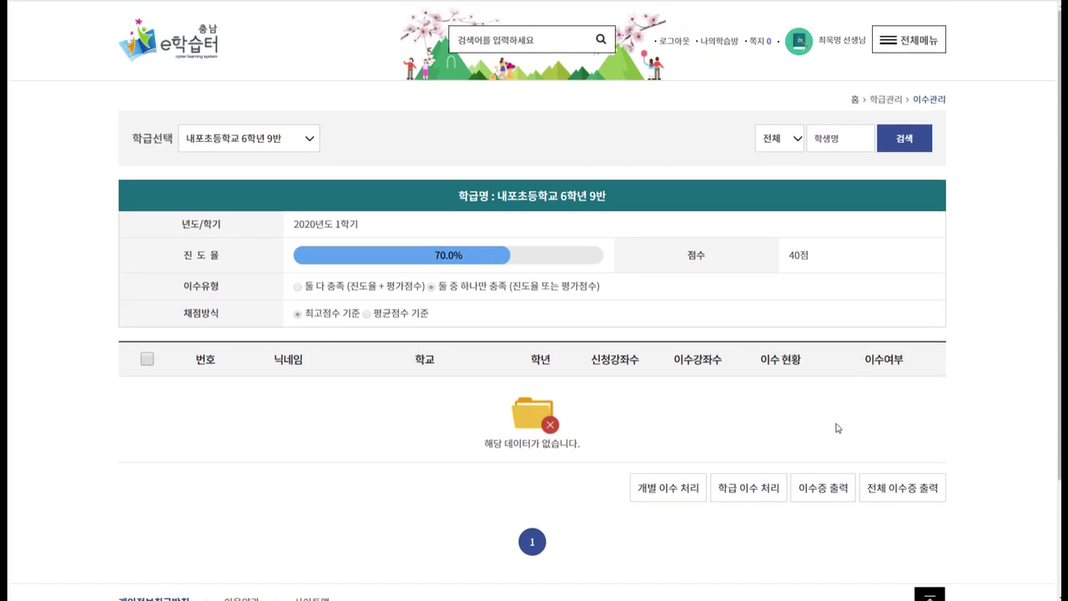
scroll(834, 429, "down", 2)
left_click(832, 377)
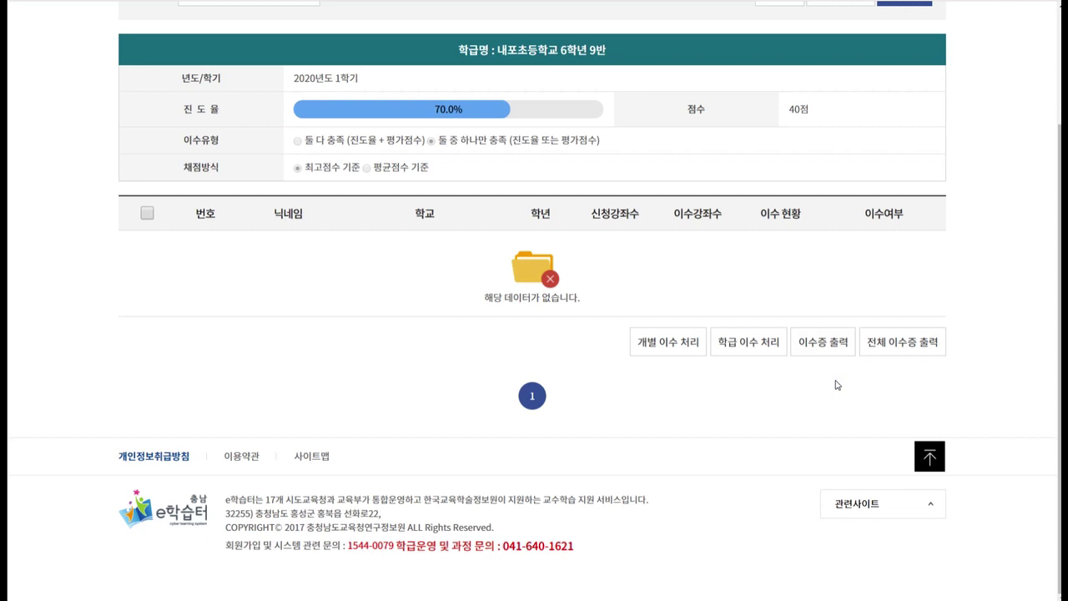
scroll(837, 385, "up", 3)
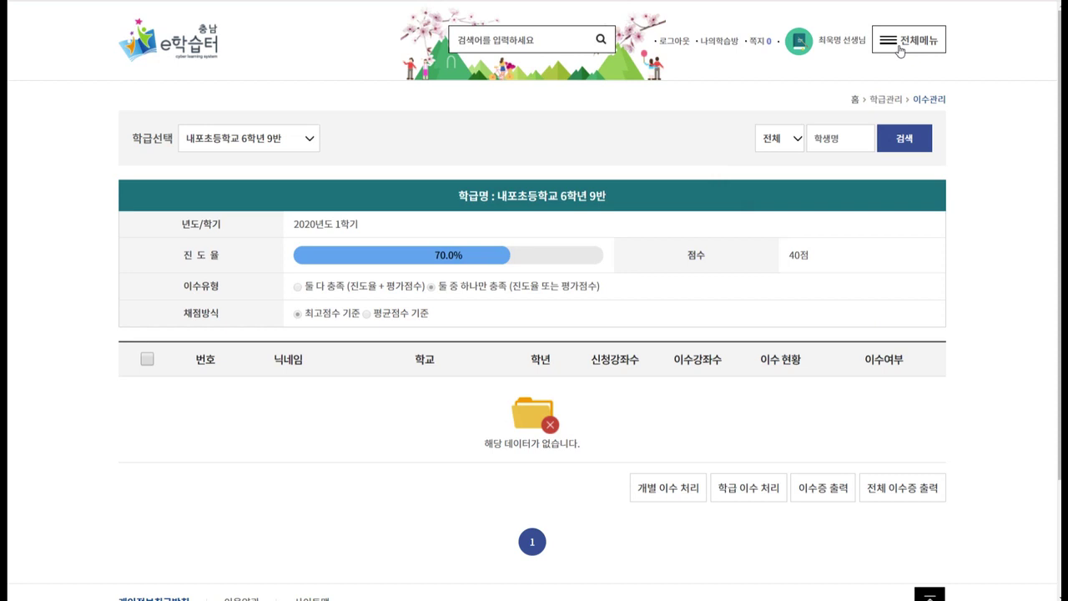
Open 학생관리 and view the students' empty 평가정보 tab.
left_click(900, 48)
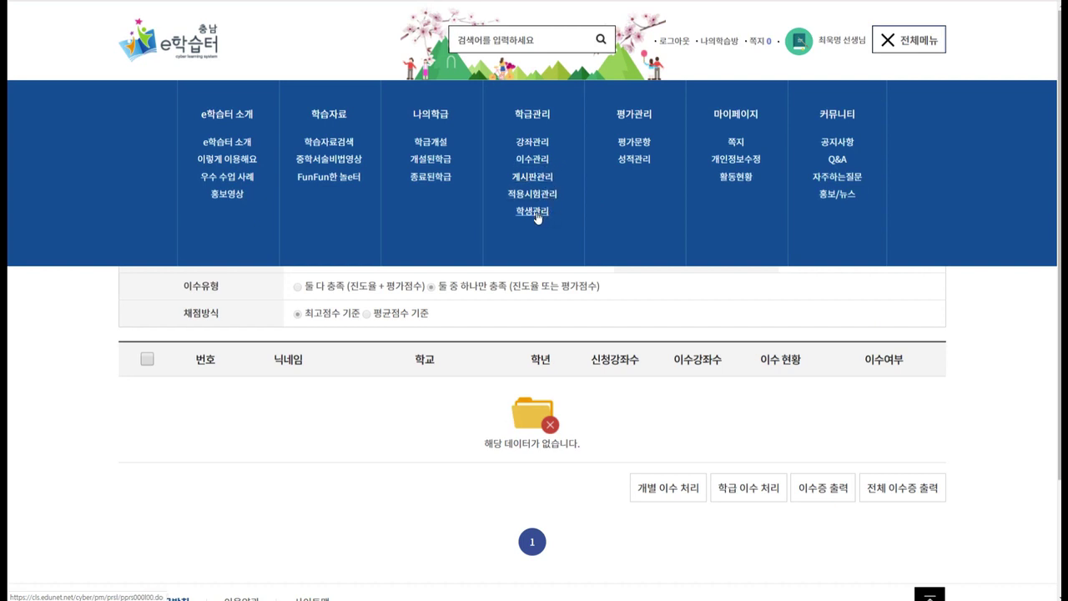
left_click(541, 211)
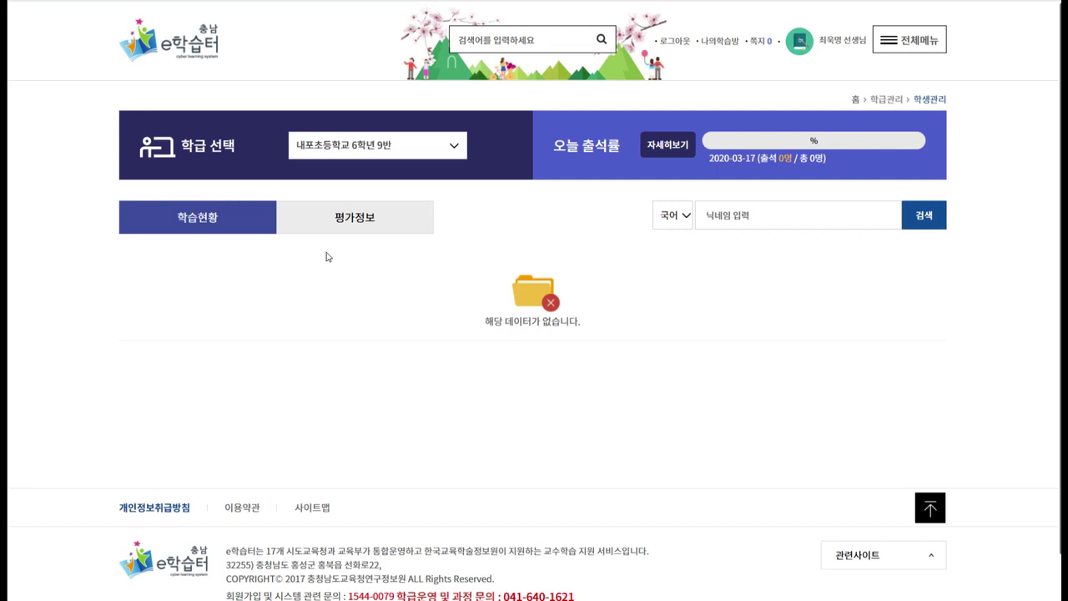
left_click(352, 227)
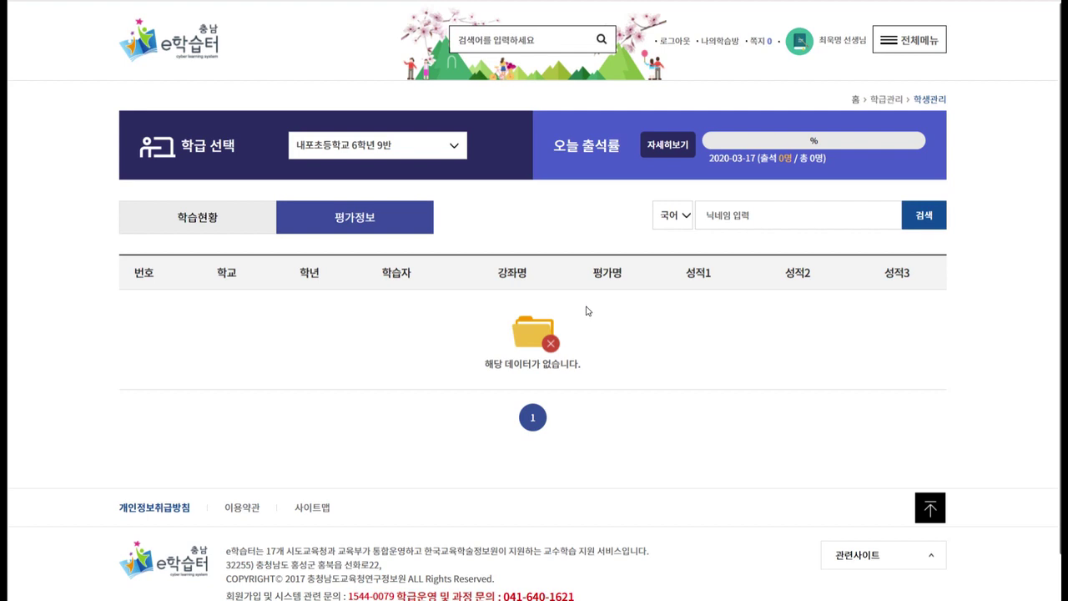
left_click(904, 187)
Return to the e학습터 home page via the logo.
left_click(207, 55)
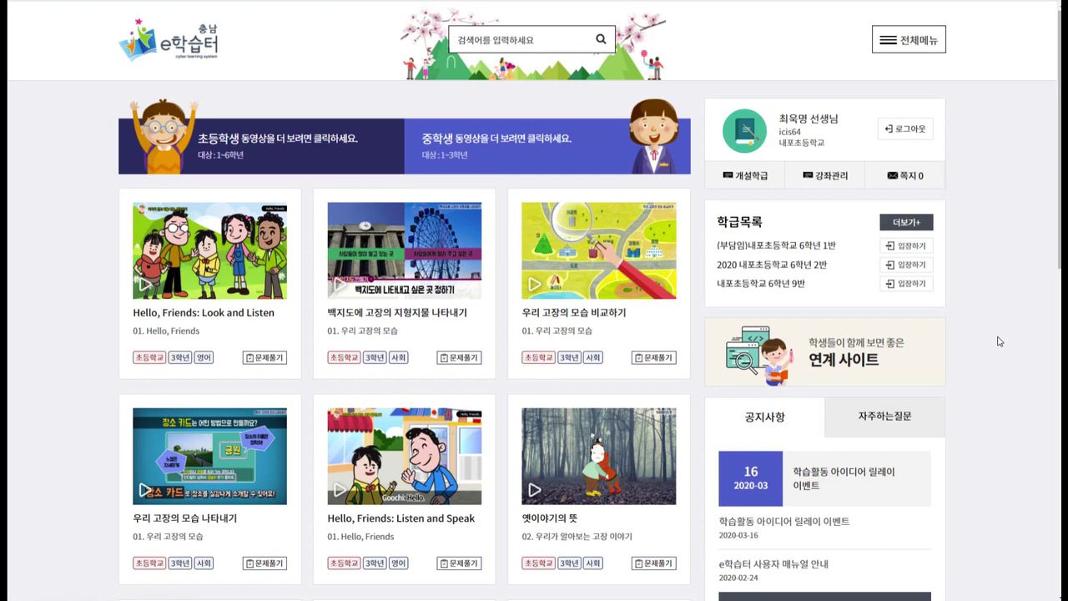
left_click(1001, 340)
left_click(997, 300)
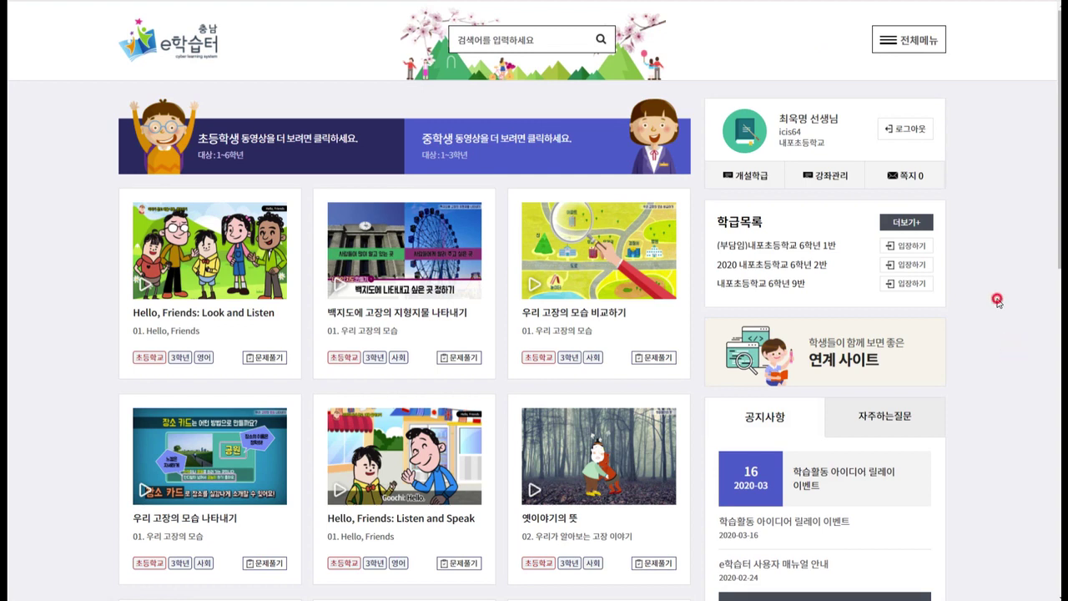